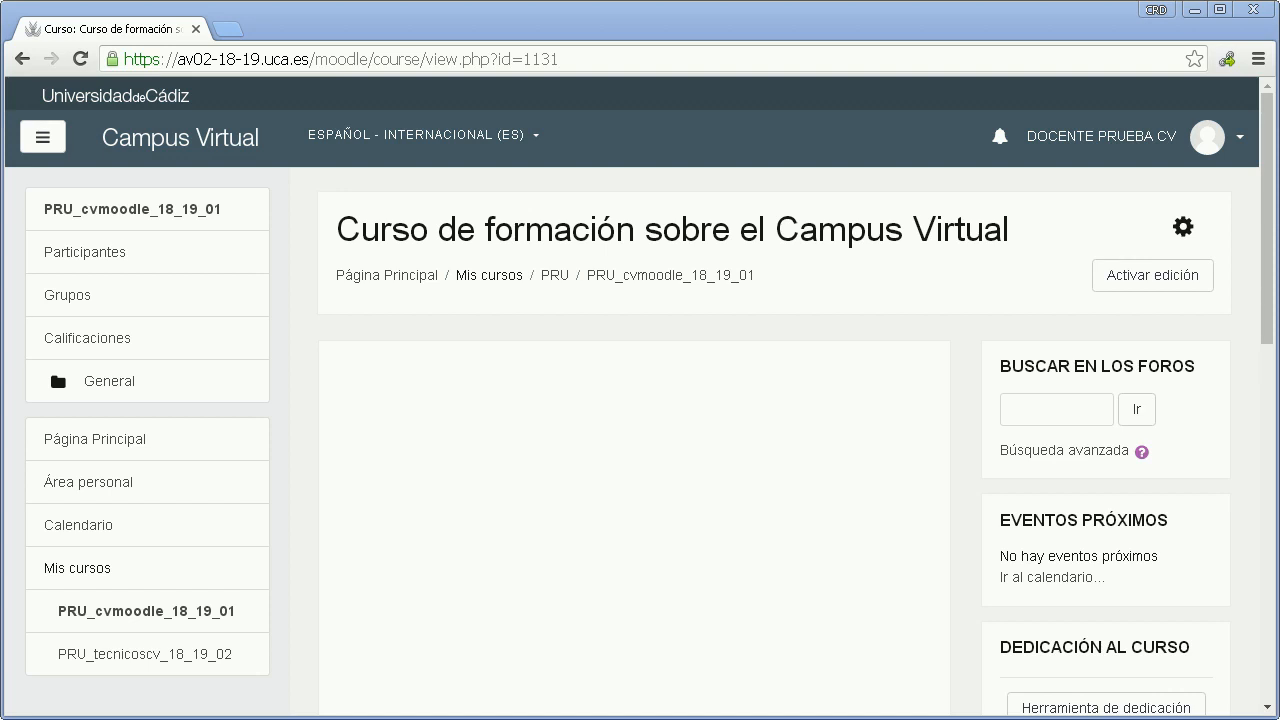
- Turn on course editing and add an Offline Quiz activity to the course's first section
click(1118, 274)
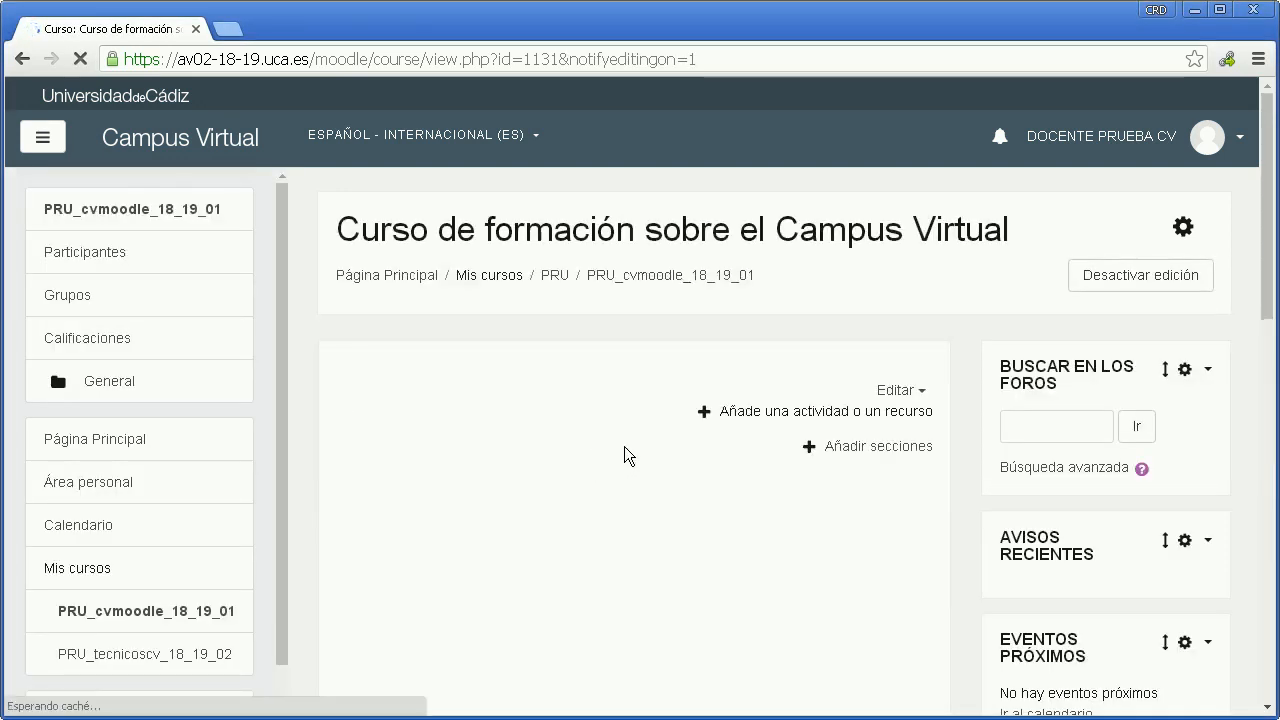
click(759, 414)
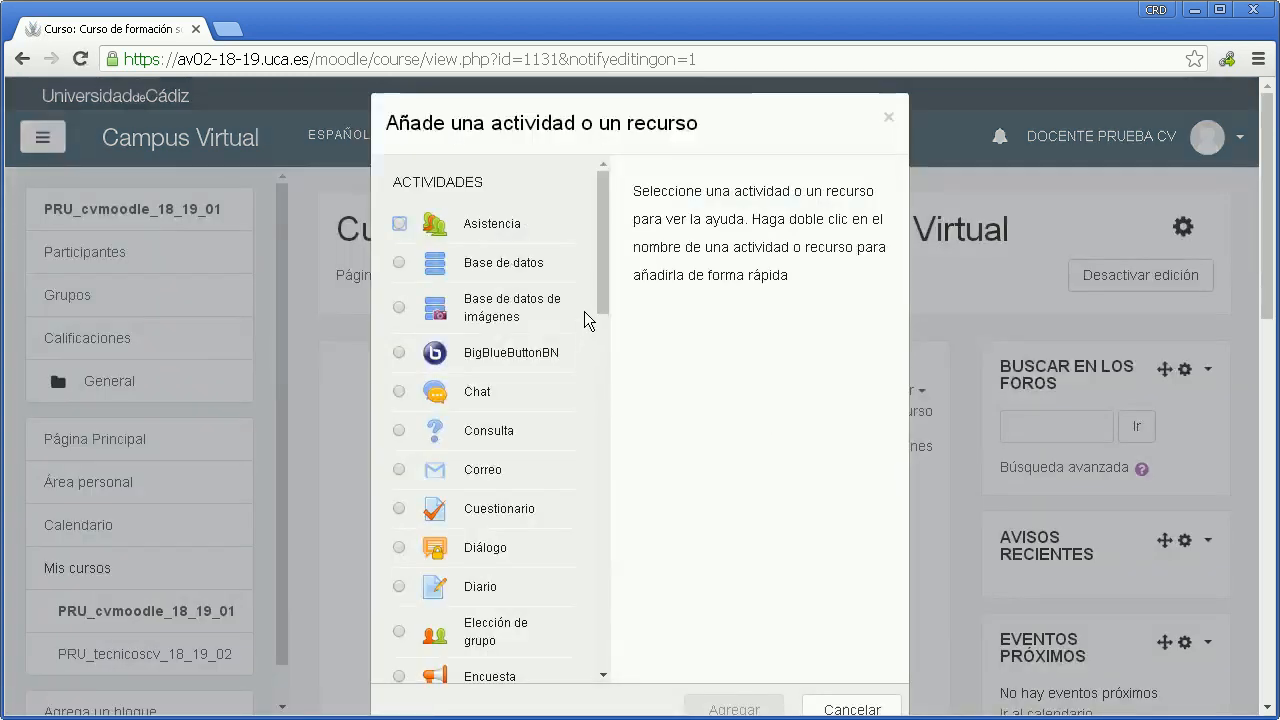
drag(600, 275, 597, 516)
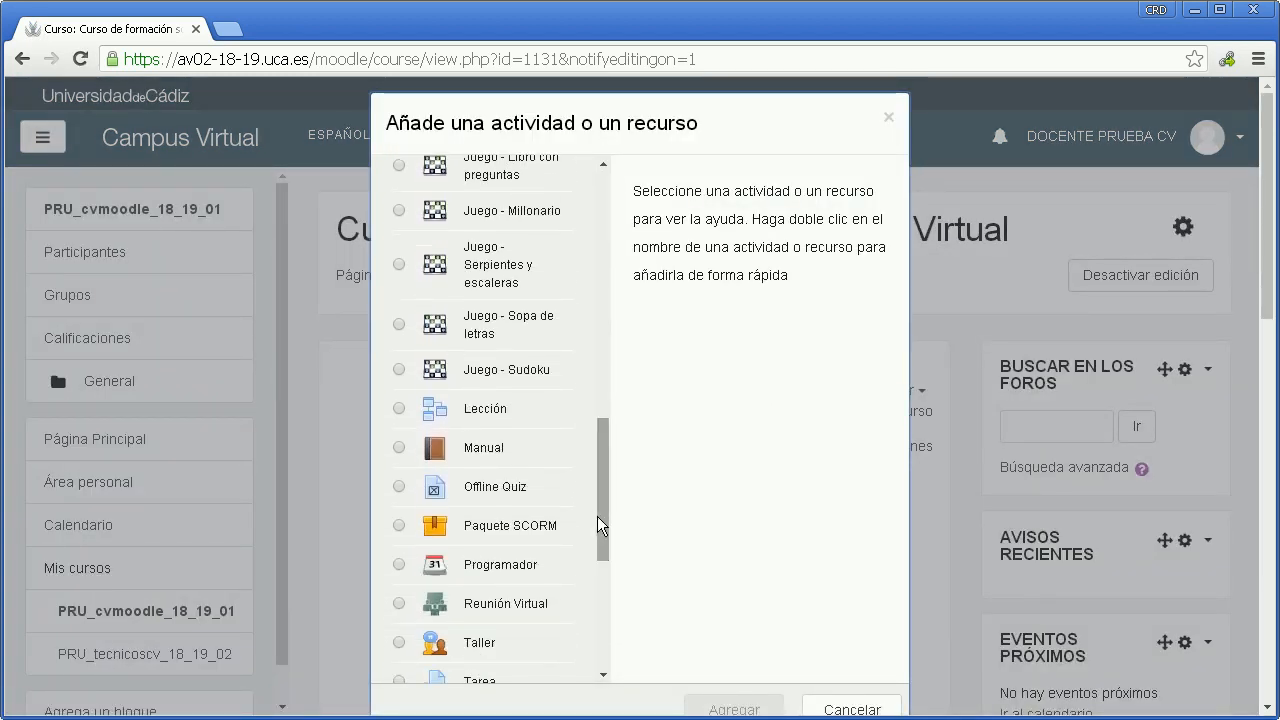
click(397, 486)
click(734, 707)
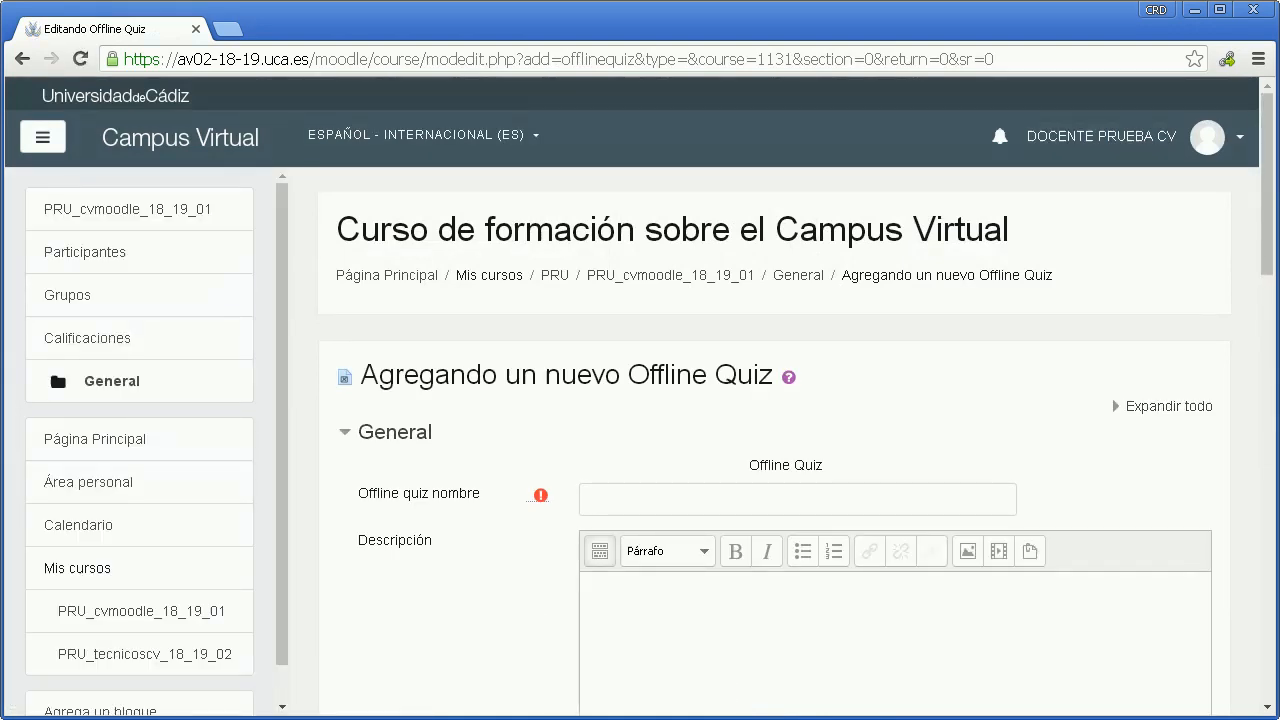
- Name the offline quiz "Cuestionario offline" and leave its description empty
click(645, 497)
text(Cues)
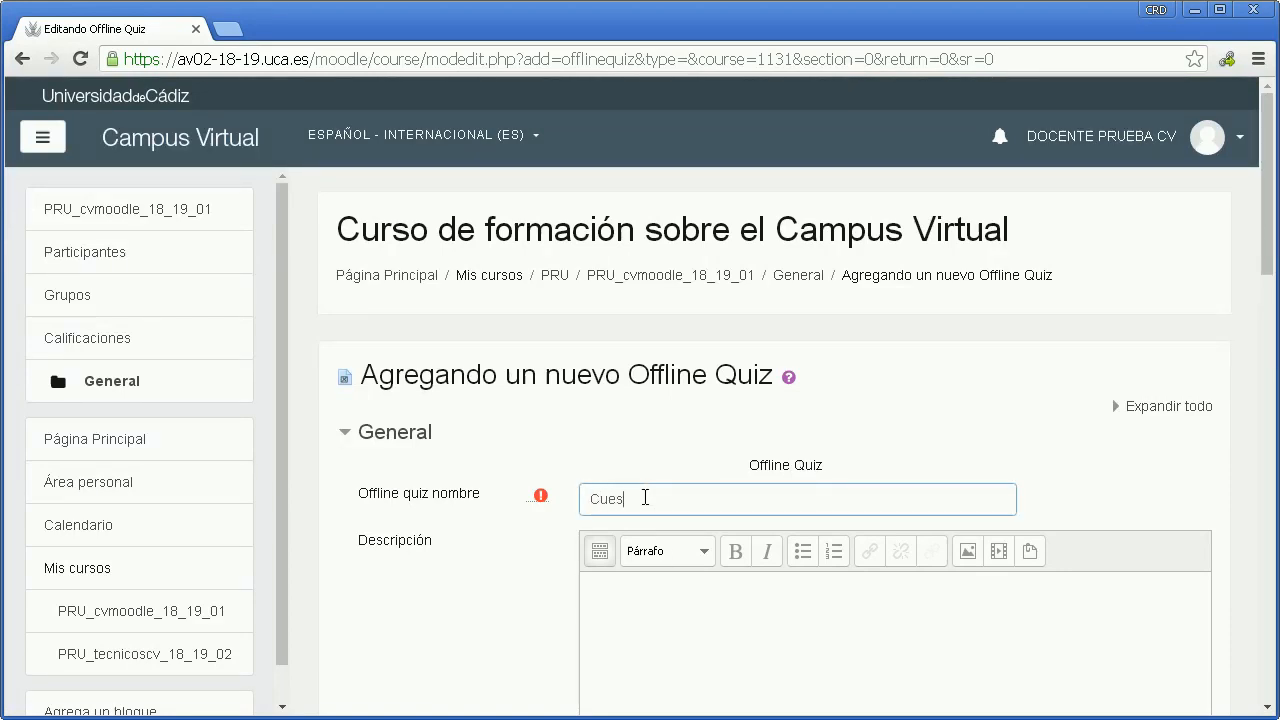
text(tionario offline)
scroll(645, 497, down, 2)
click(656, 453)
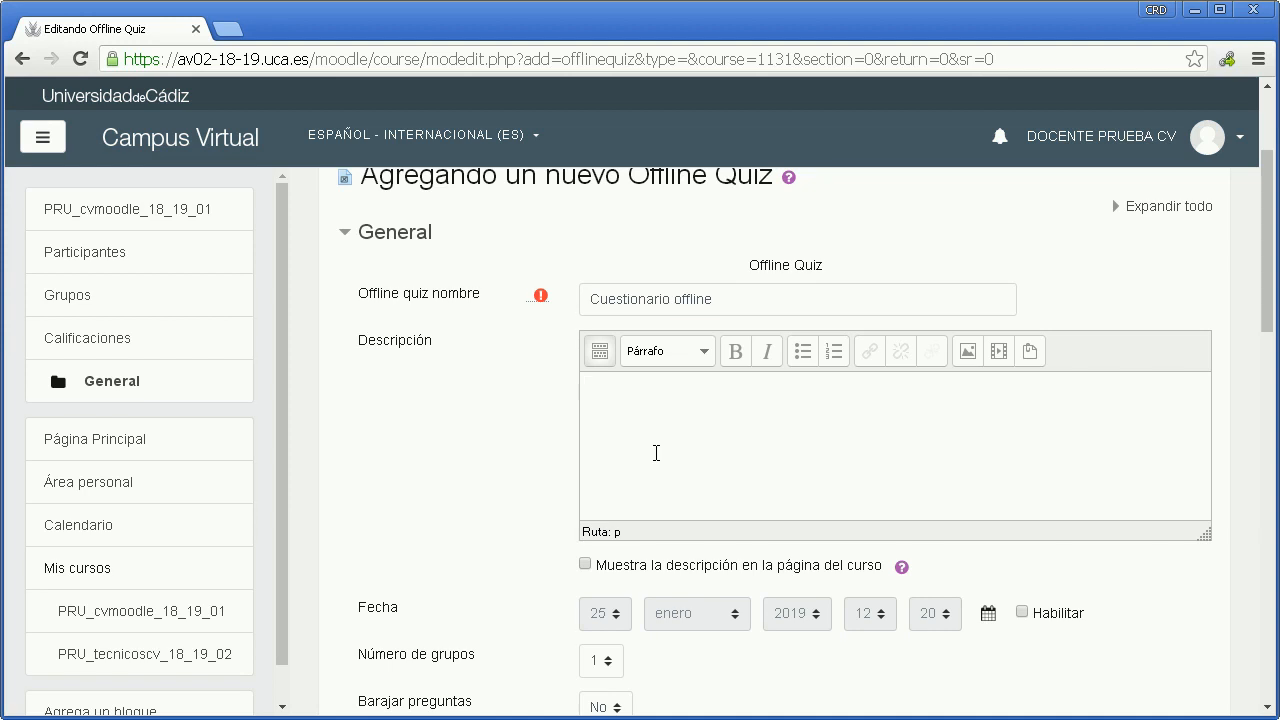
scroll(656, 453, down, 3)
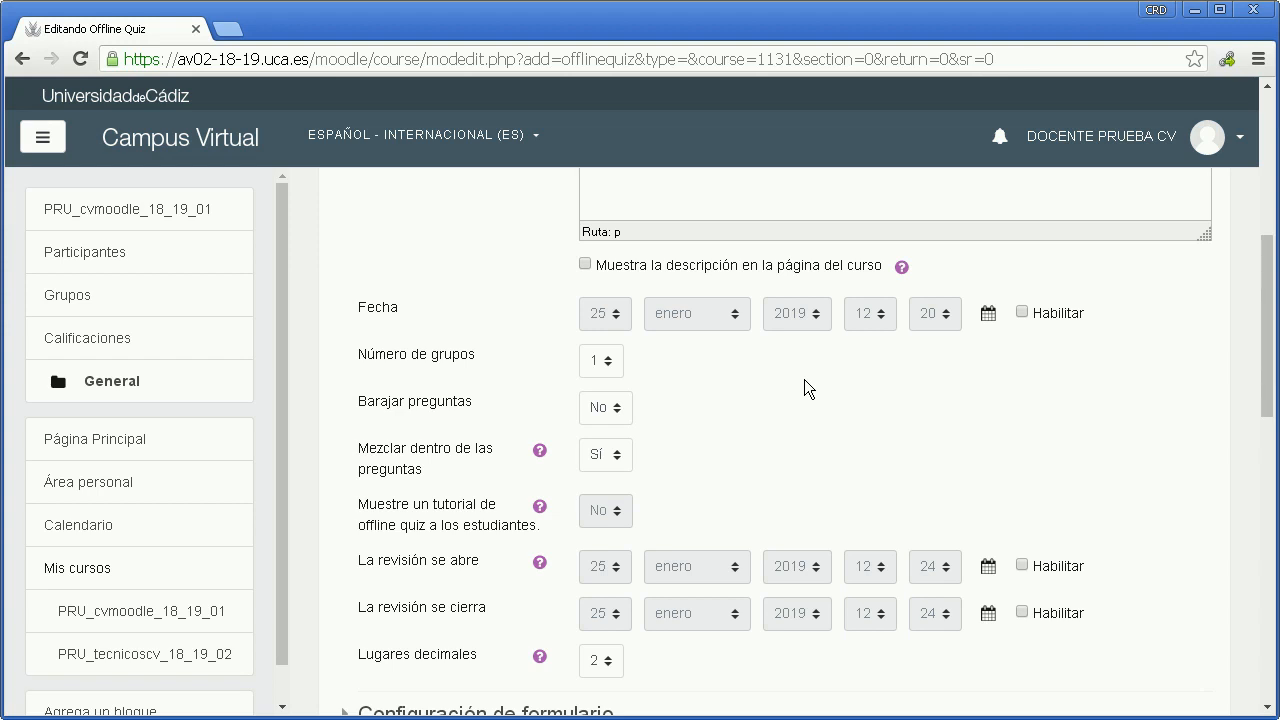
click(1021, 313)
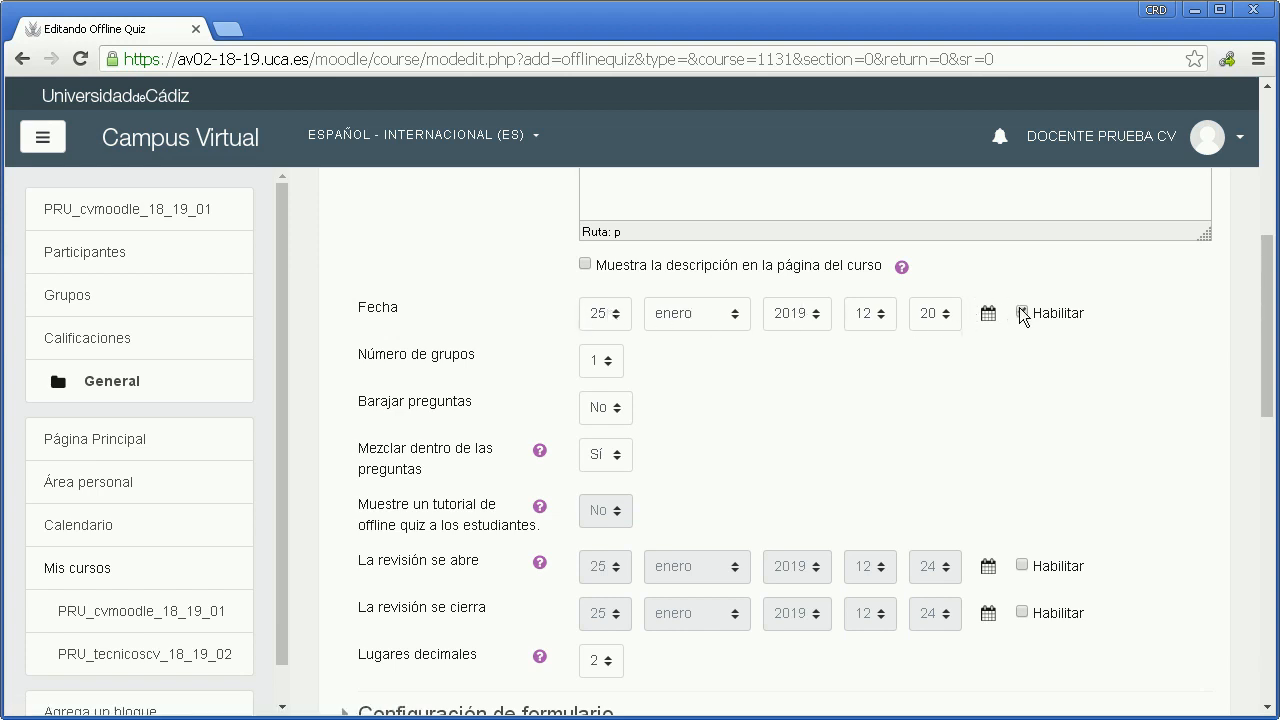
click(1021, 313)
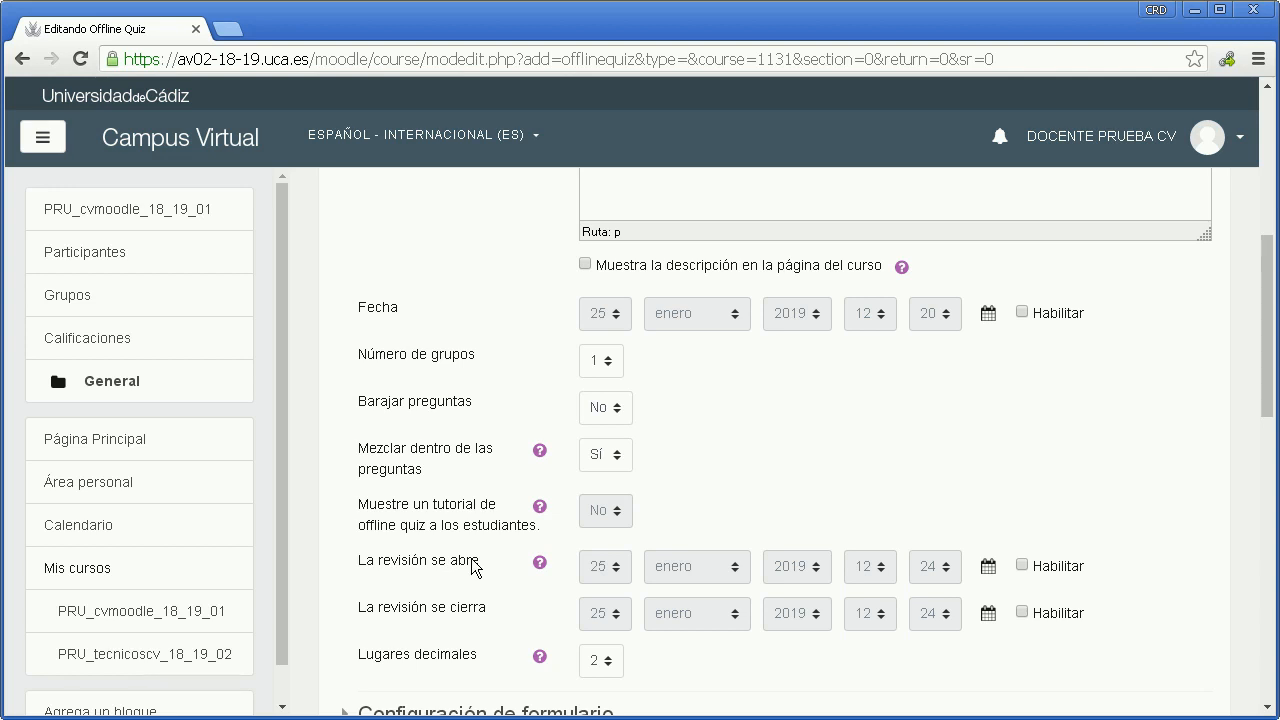
click(1022, 565)
click(1022, 612)
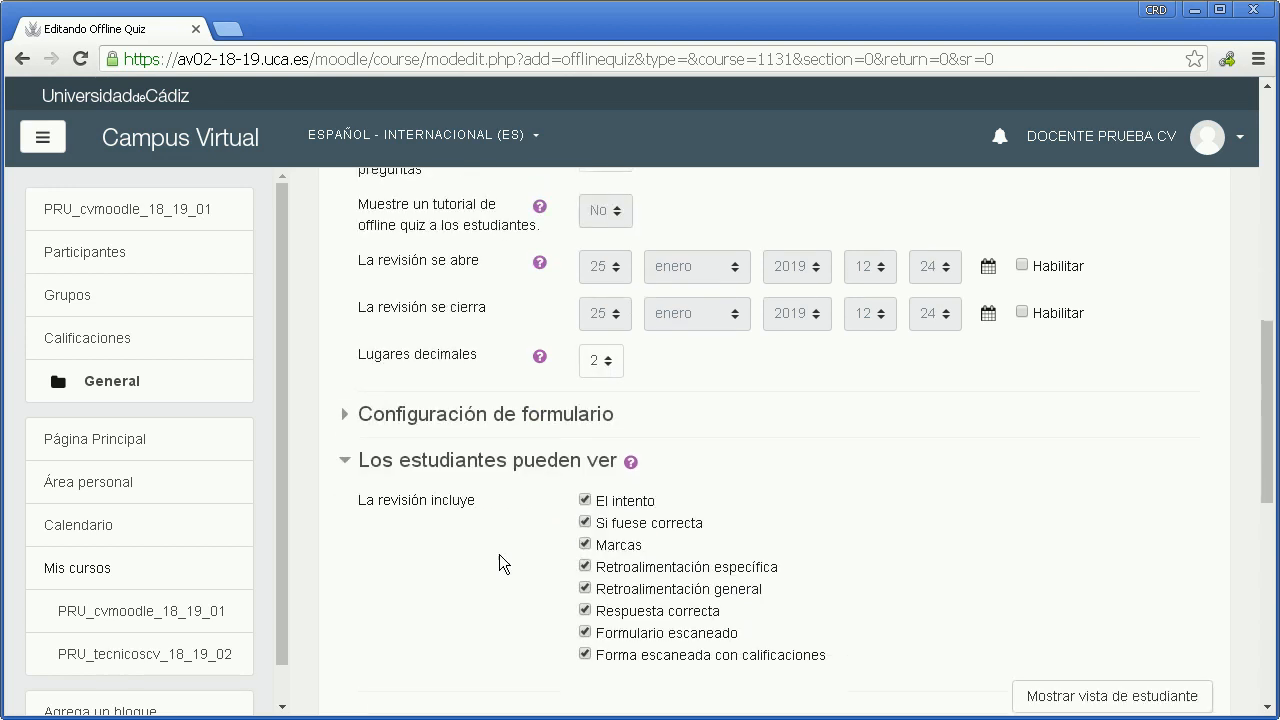
- Expand the form configuration section and review its settings, including the available question sheet formats
click(346, 420)
scroll(346, 420, down, 2)
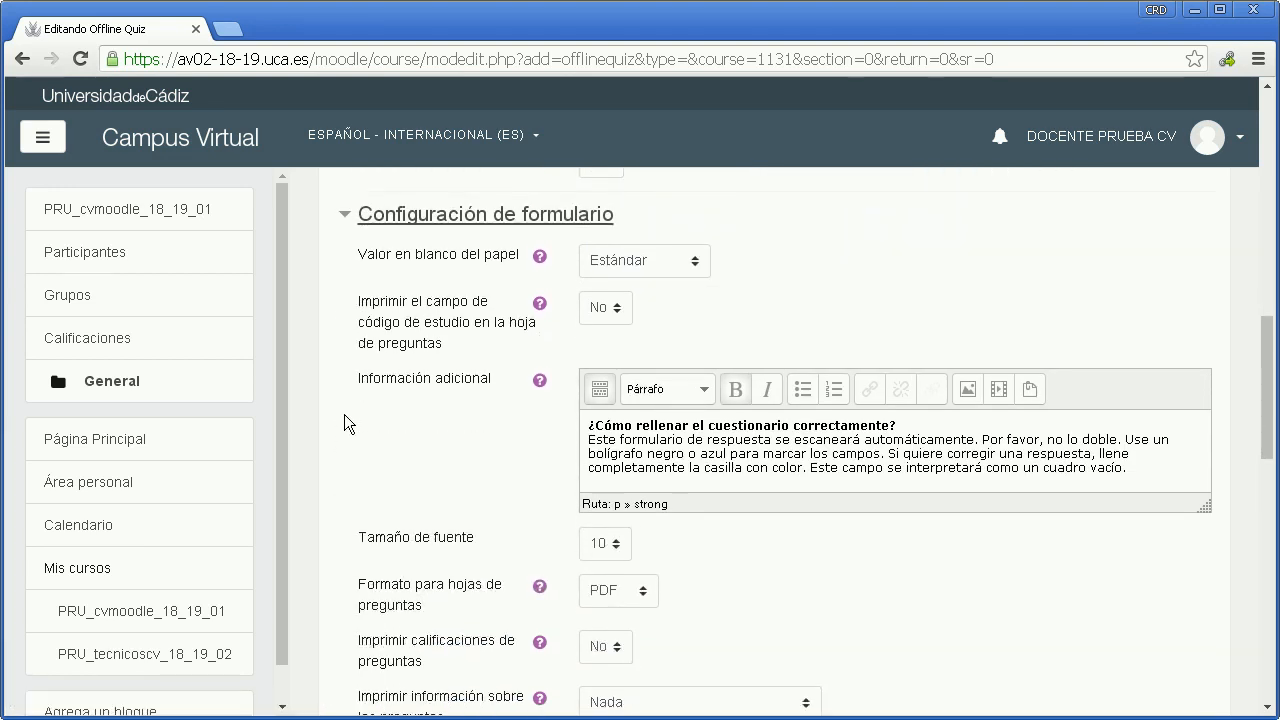
scroll(344, 414, down, 2)
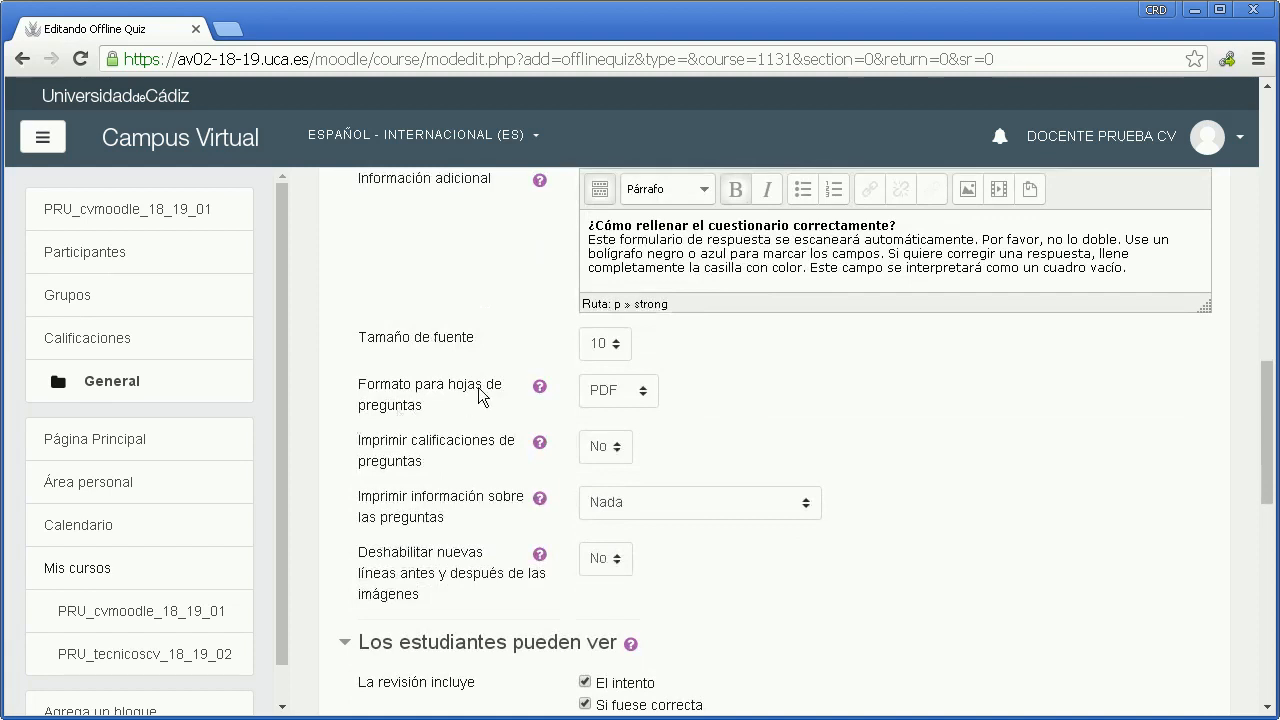
click(609, 392)
click(609, 395)
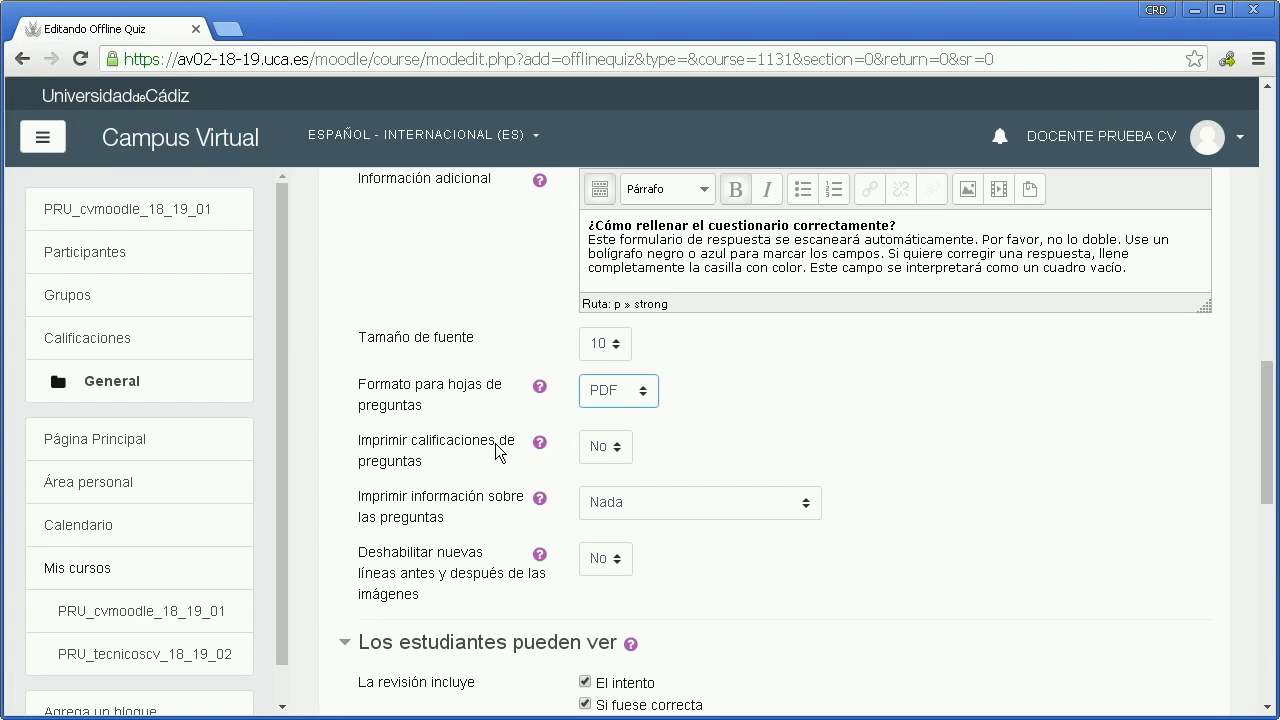
click(495, 469)
scroll(446, 442, down, 5)
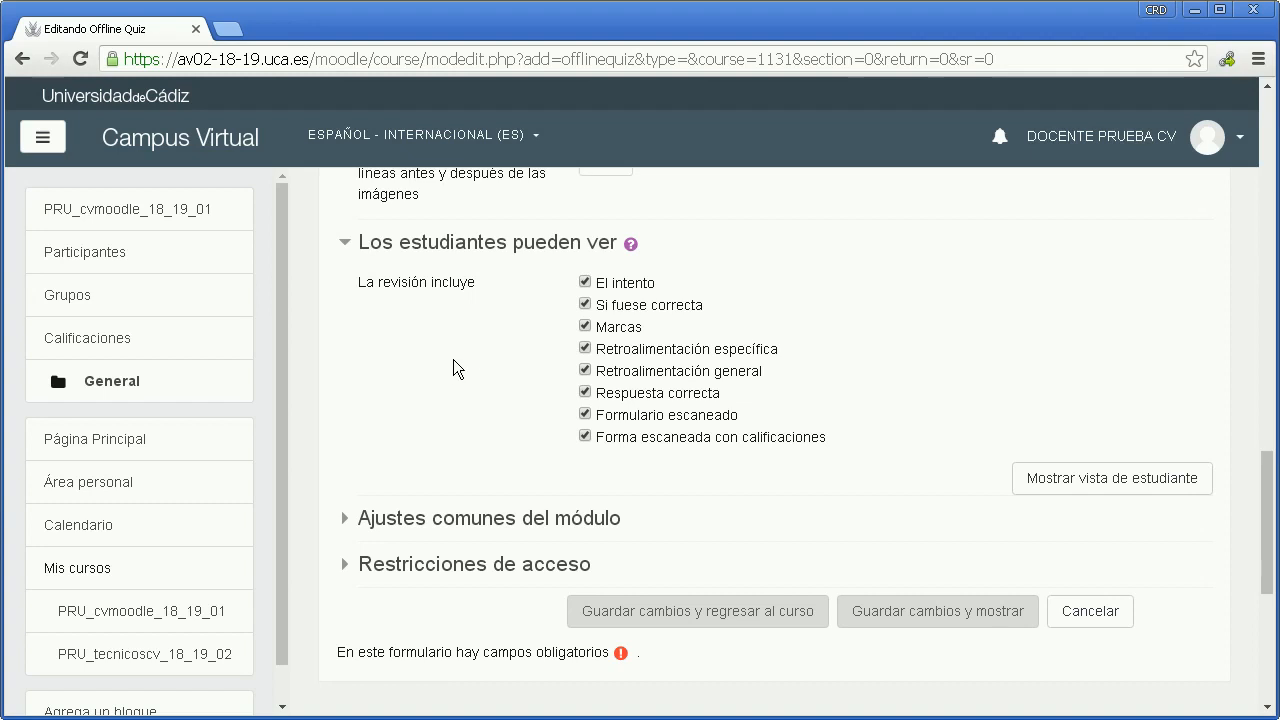
- Keep all review options enabled for students, including the correct answer, and save the quiz, returning to the course
click(586, 394)
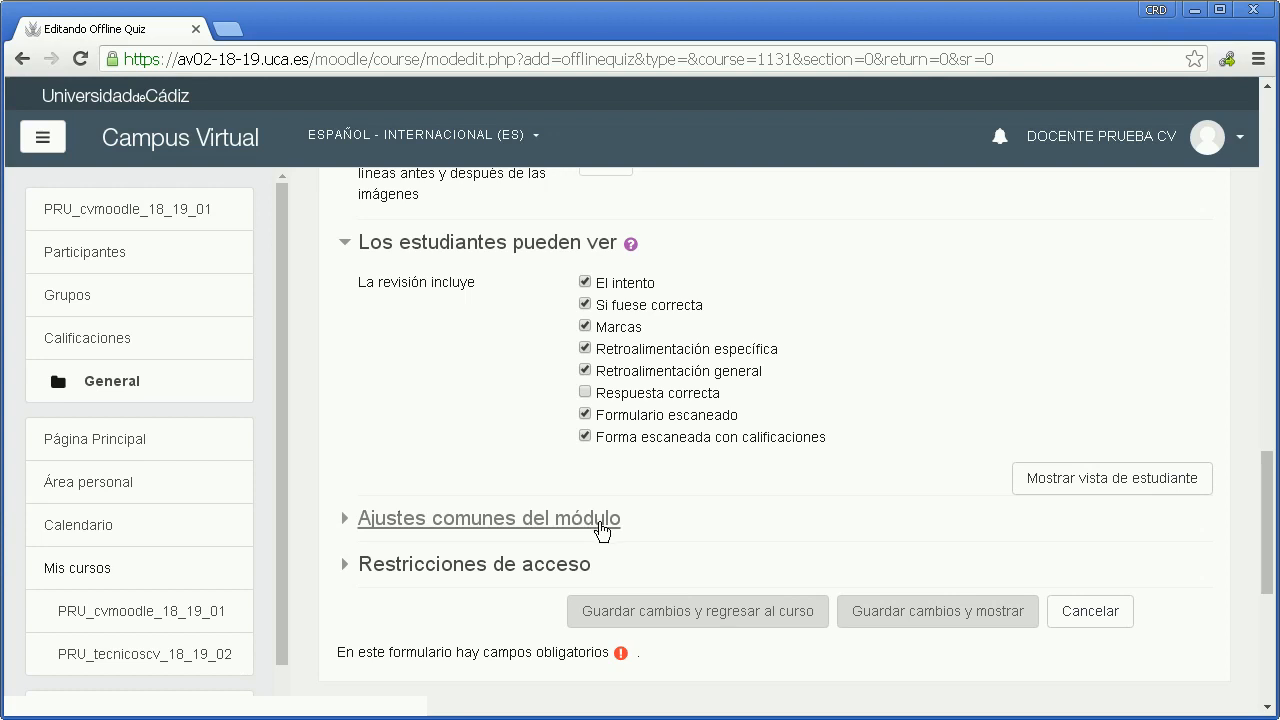
click(587, 393)
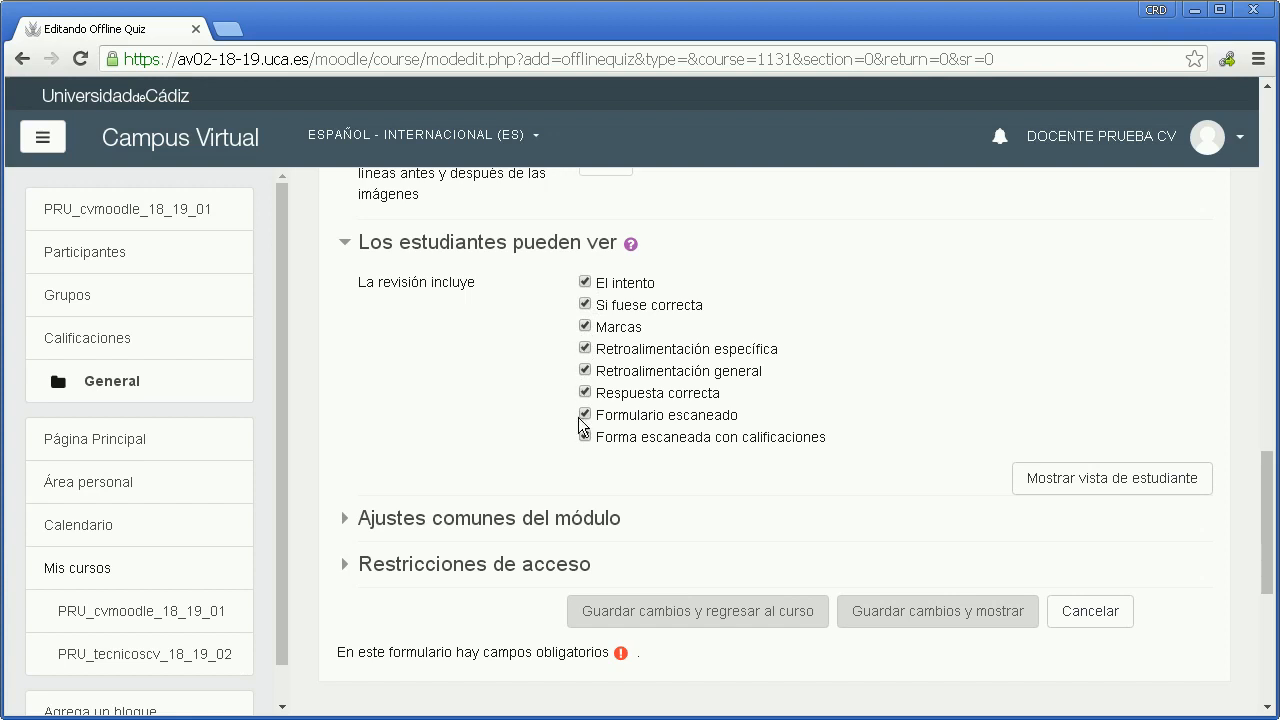
click(687, 611)
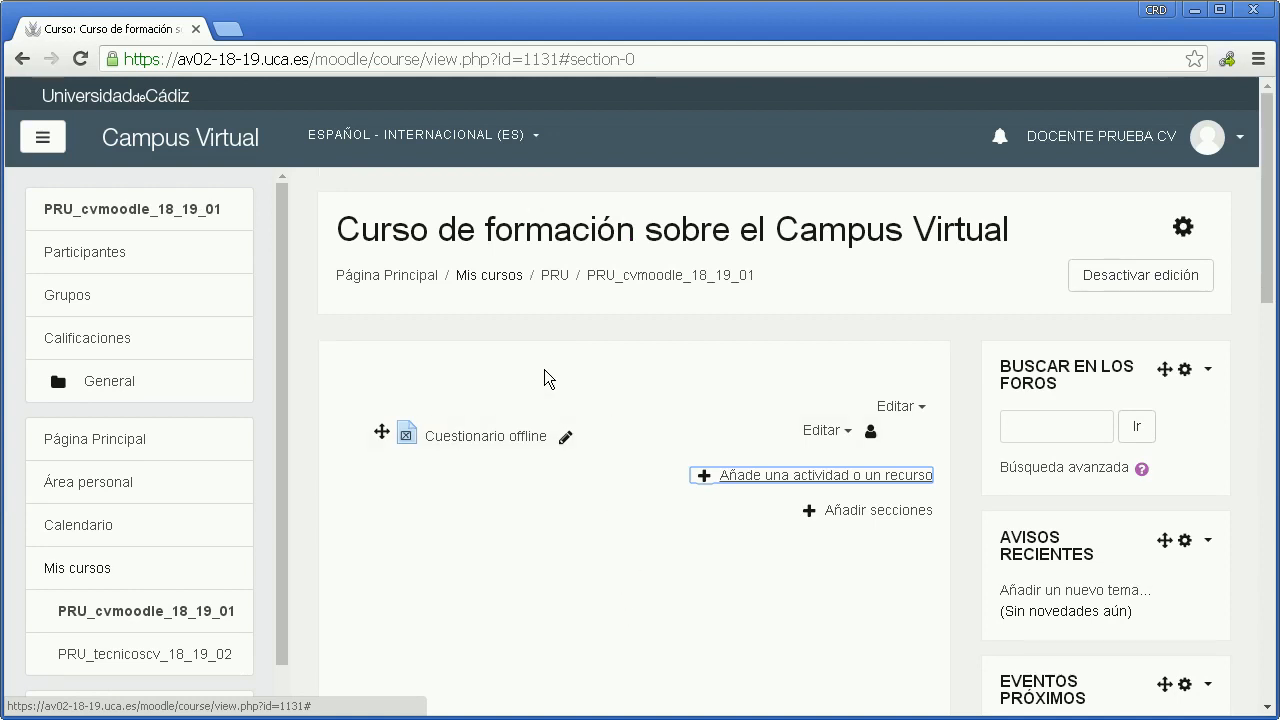
- Open the Cuestionario offline activity and go to its group question editing, keeping group A selected
click(492, 437)
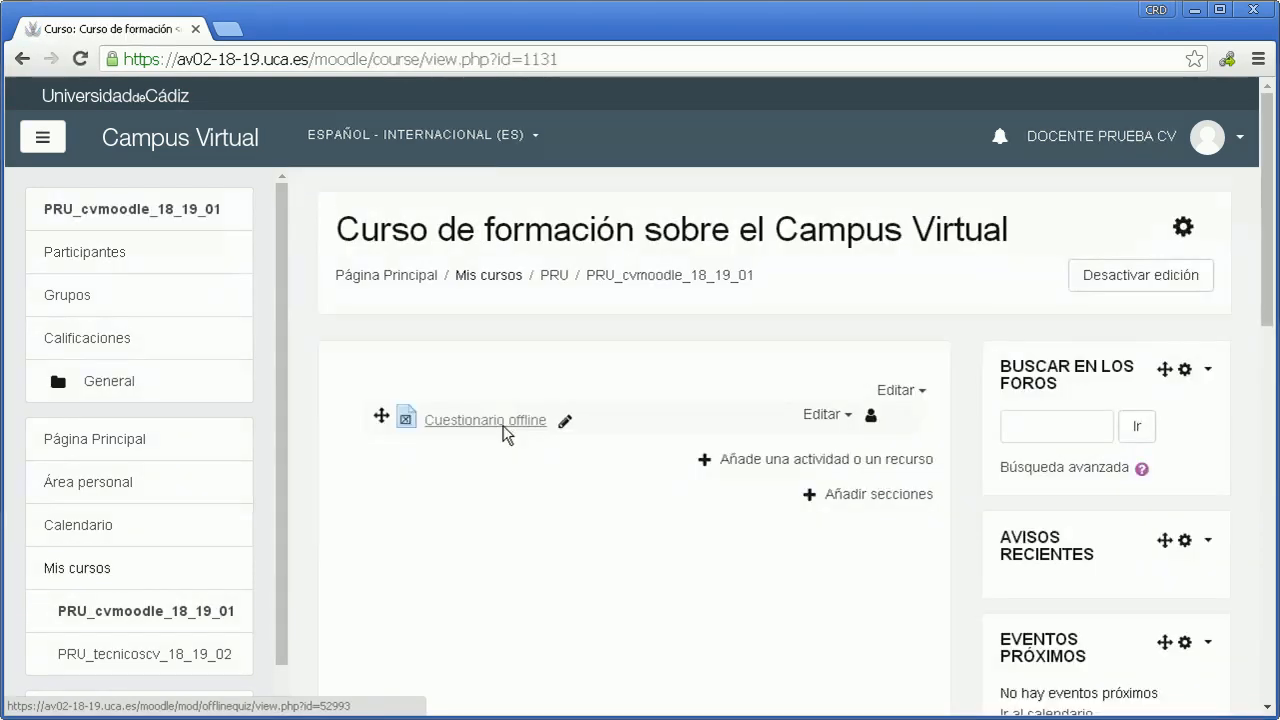
click(502, 435)
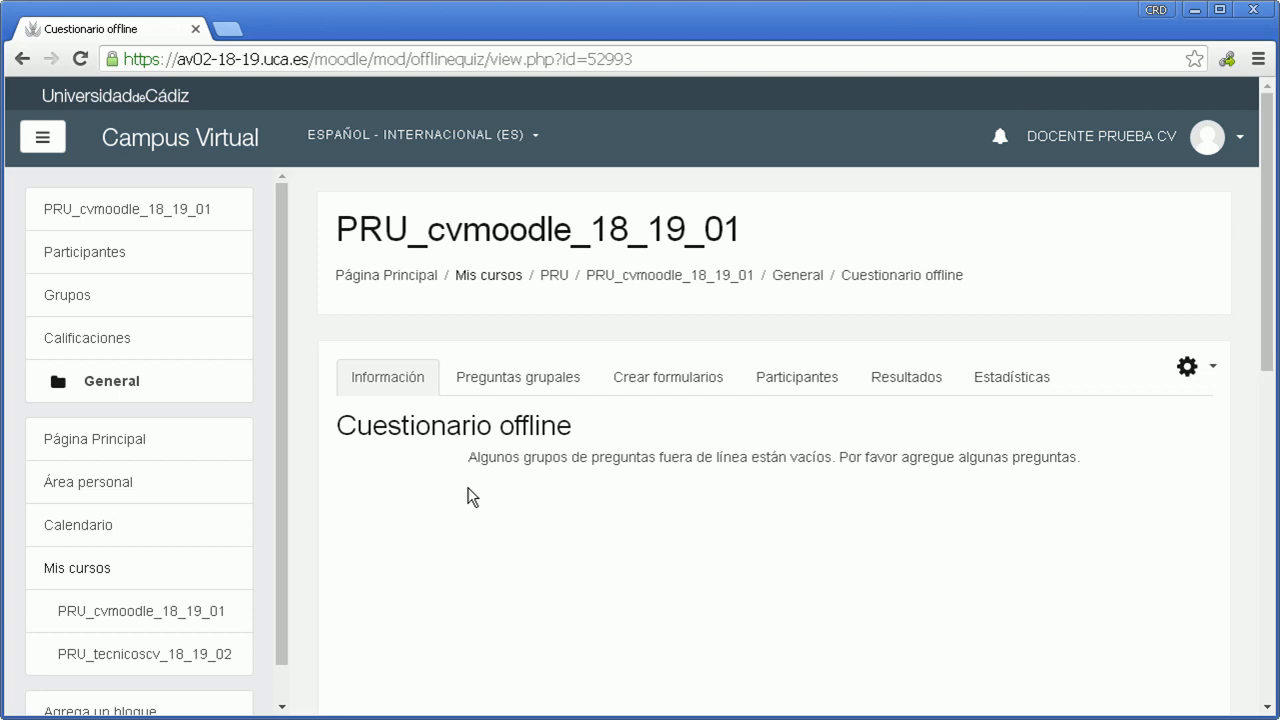
click(491, 384)
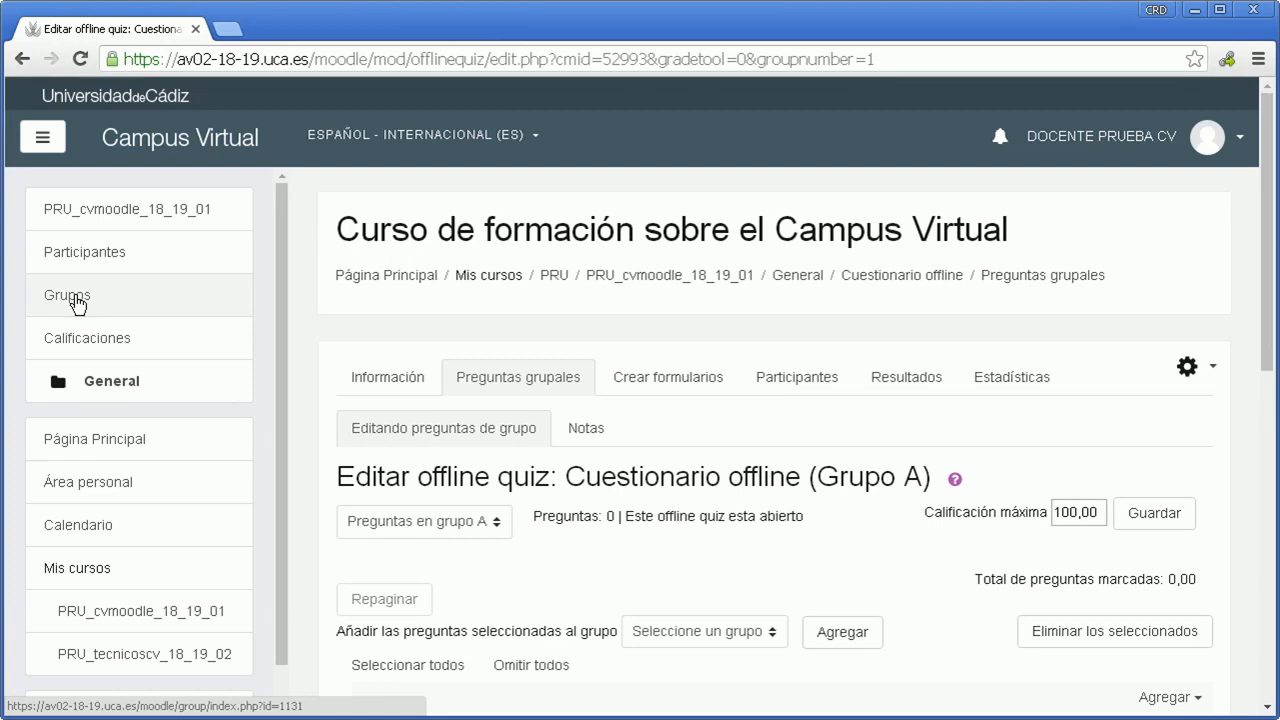
click(406, 526)
click(422, 528)
scroll(524, 543, down, 2)
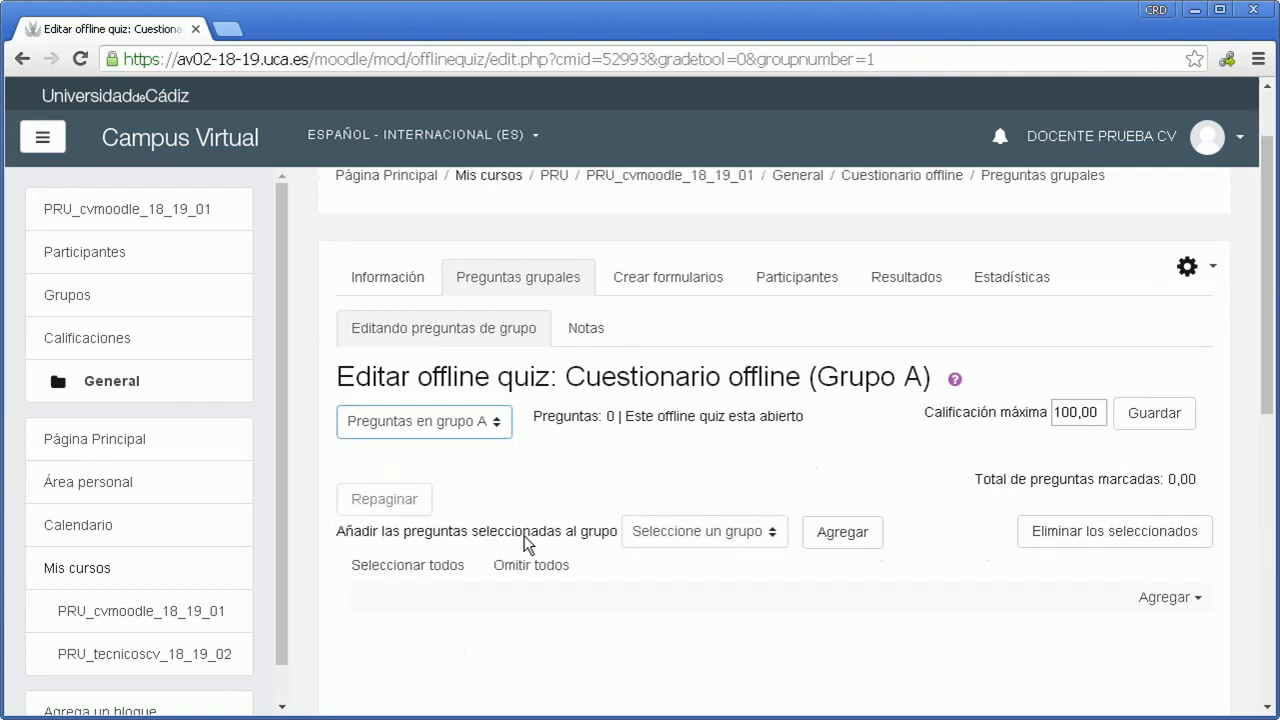
click(1168, 498)
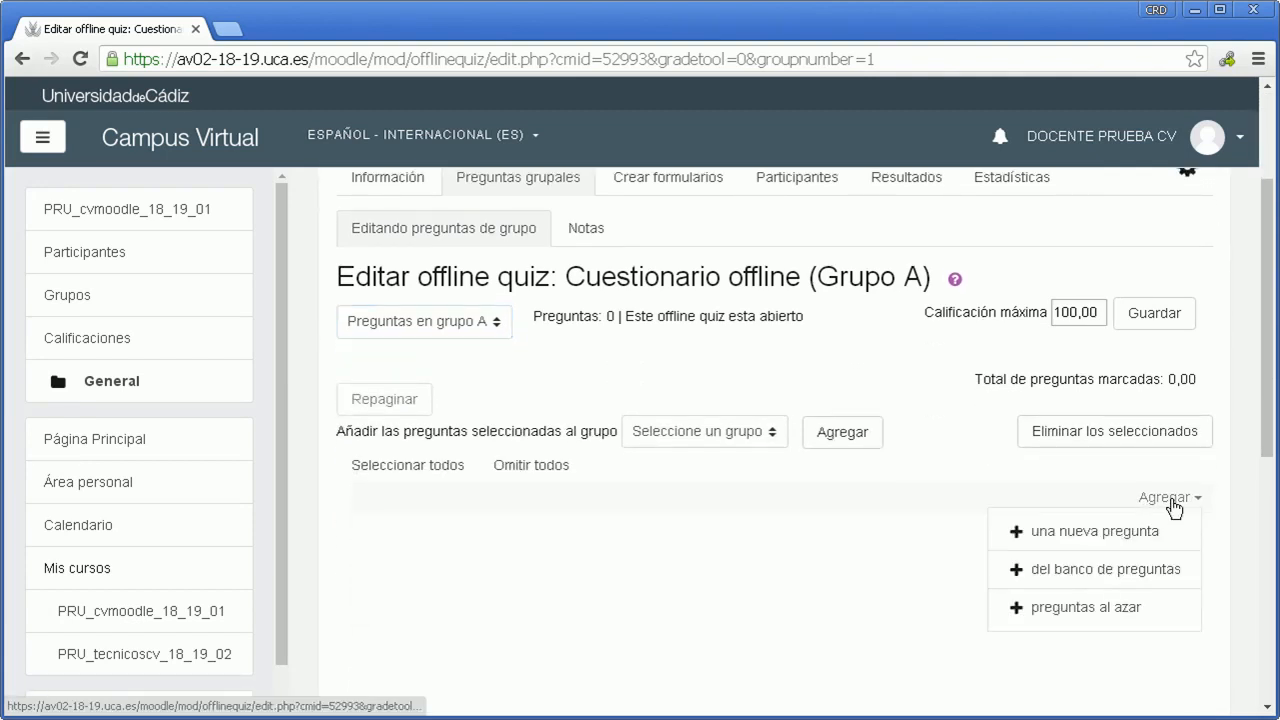
click(1118, 544)
click(401, 221)
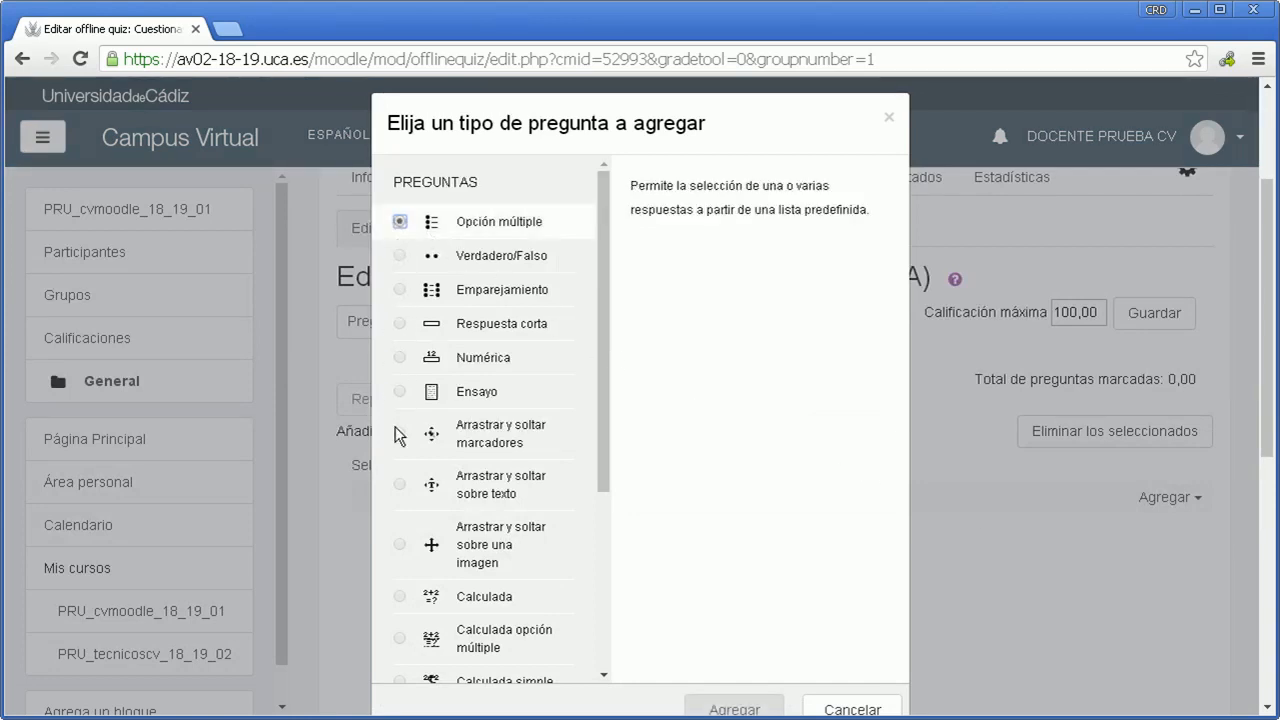
click(868, 709)
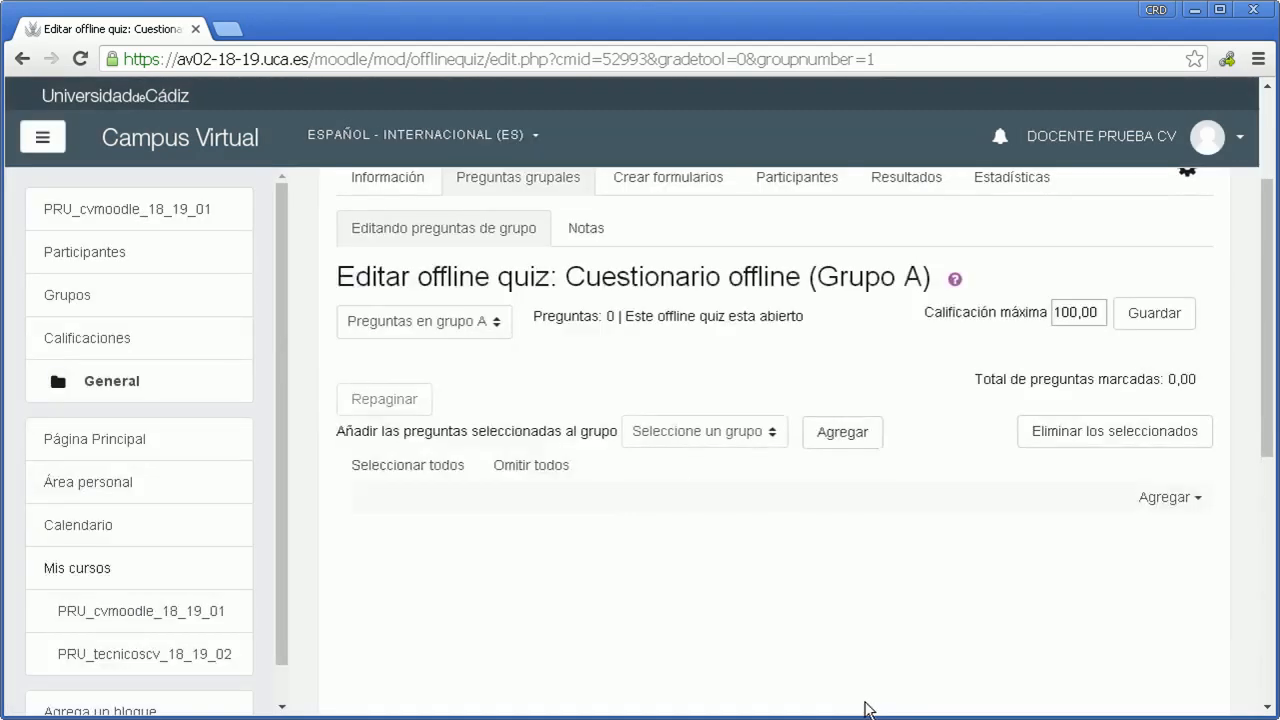
- Add all the questions of the course's default question bank category to group A of the offline quiz
click(1170, 498)
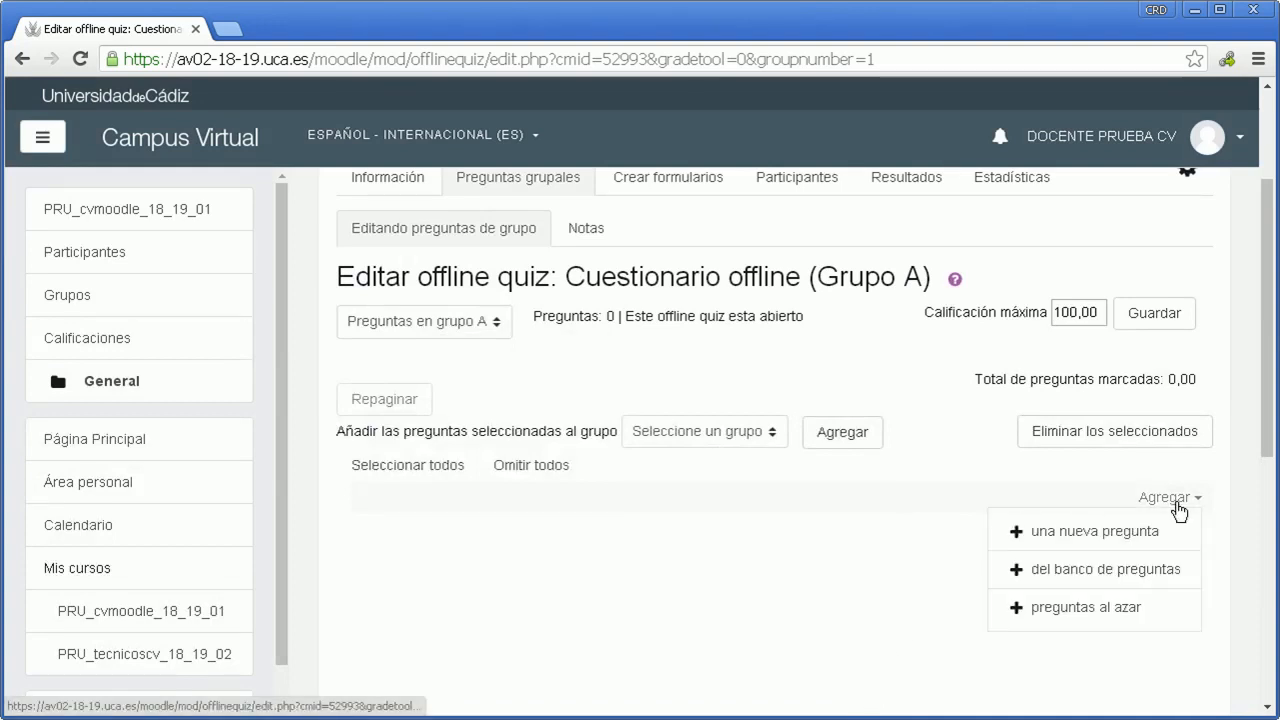
click(1110, 578)
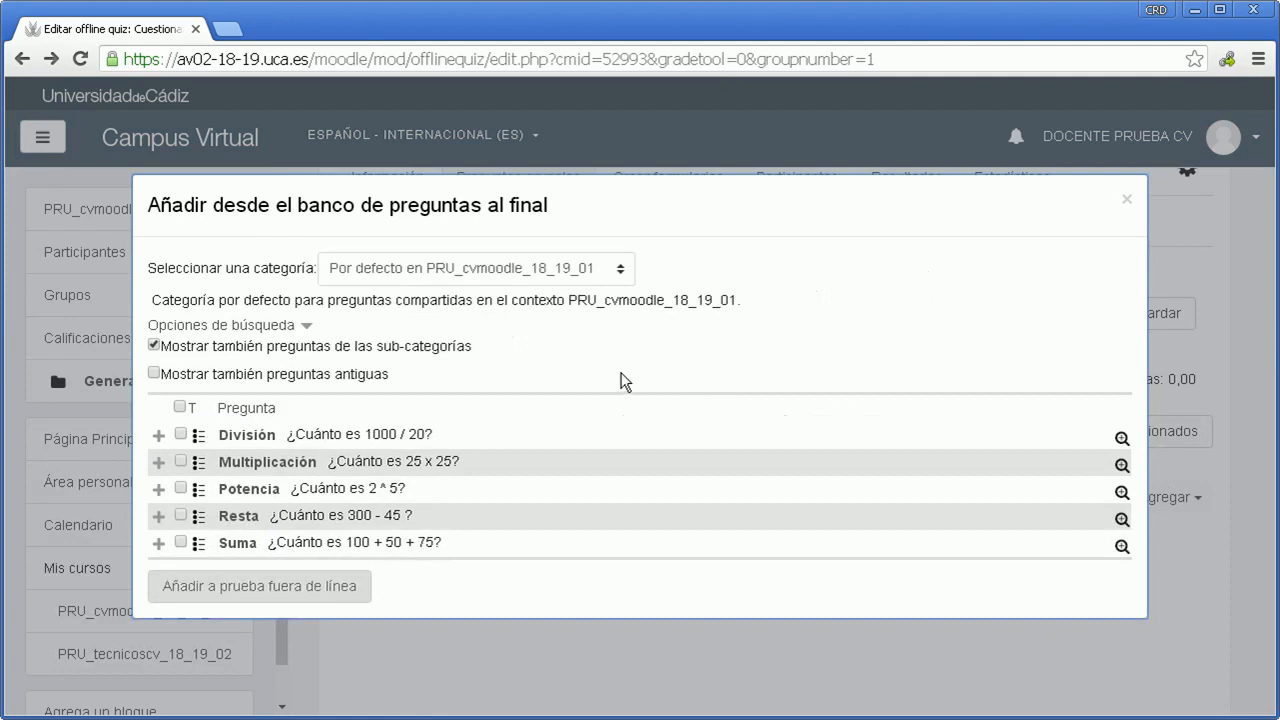
click(180, 407)
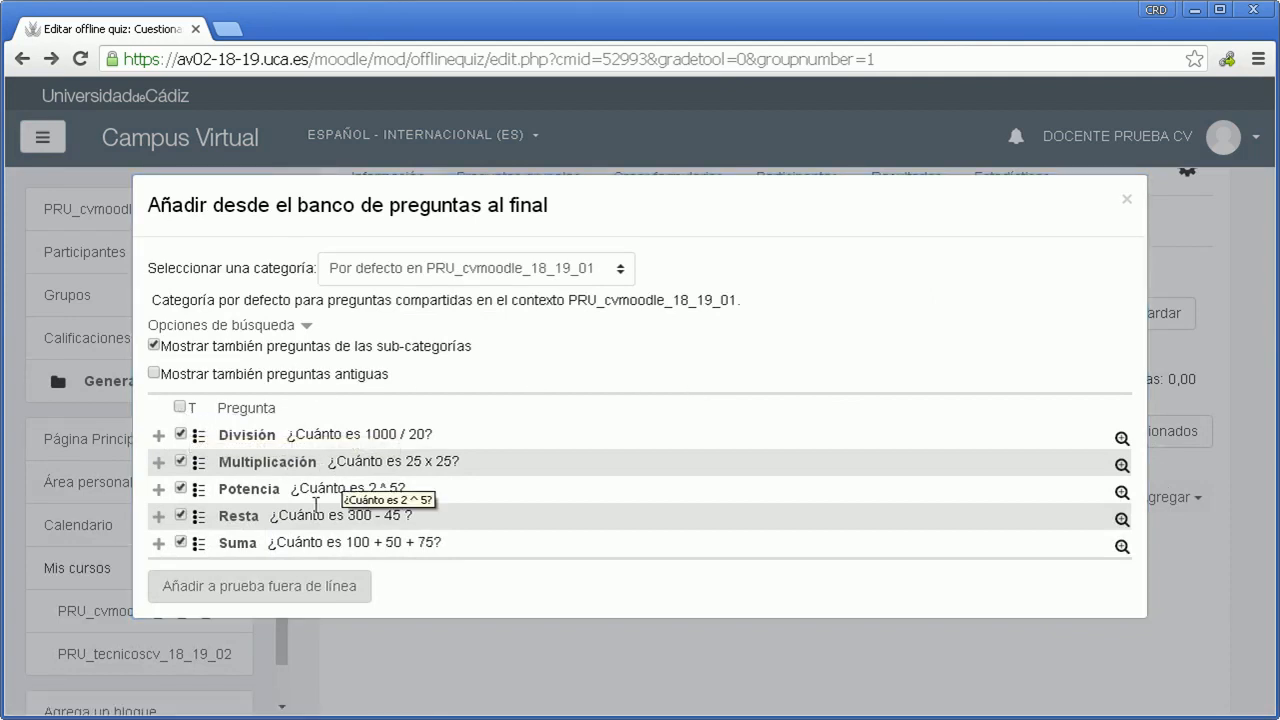
click(272, 588)
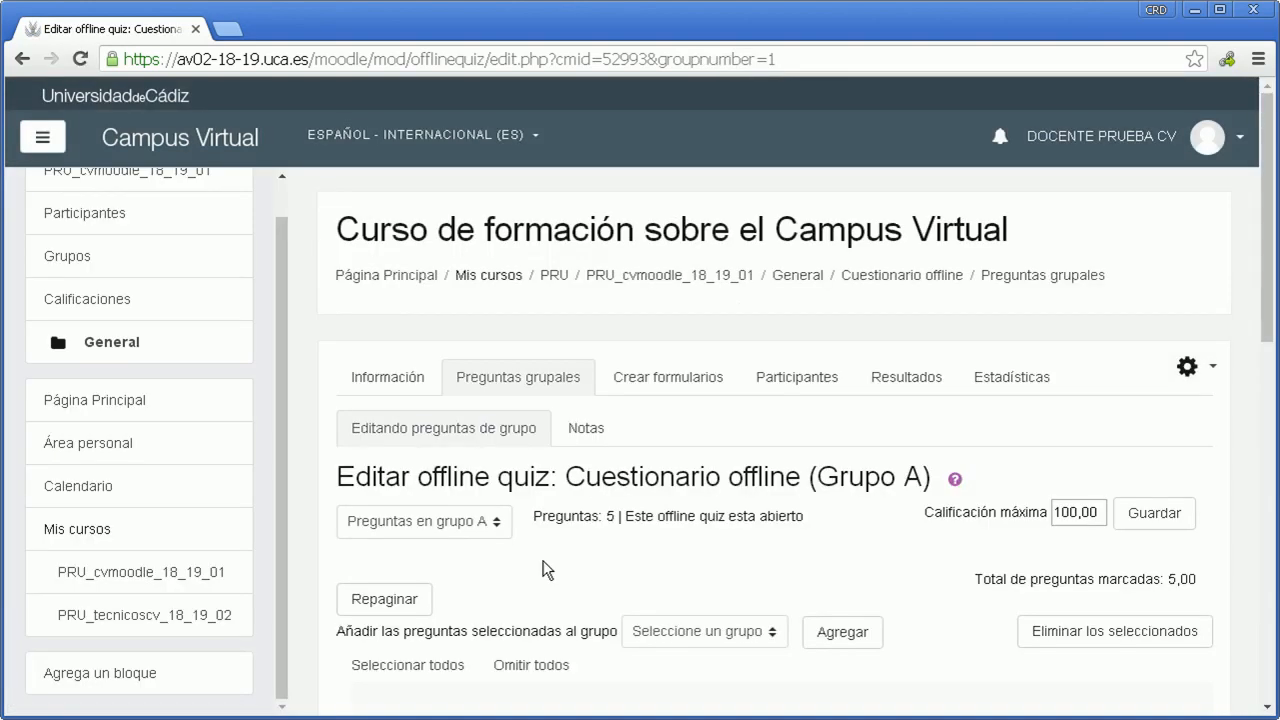
- Set the mark of the Potencia question to 2
scroll(547, 570, down, 1)
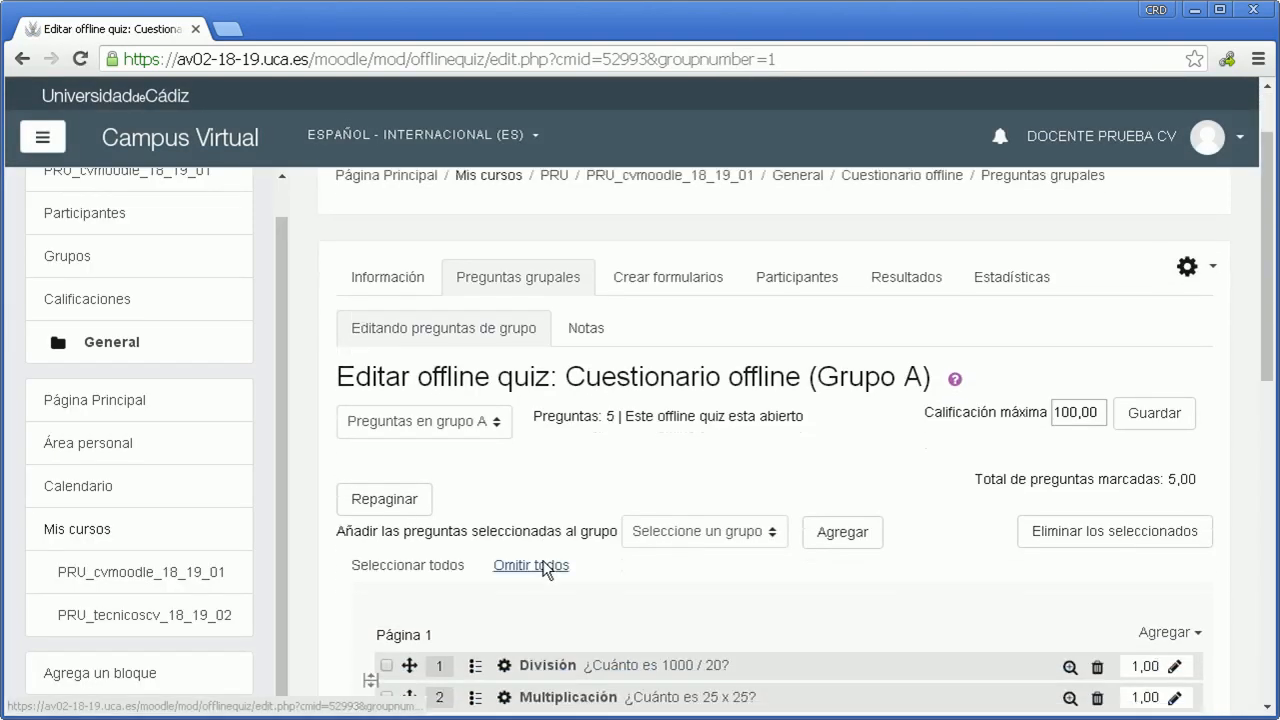
scroll(547, 570, down, 3)
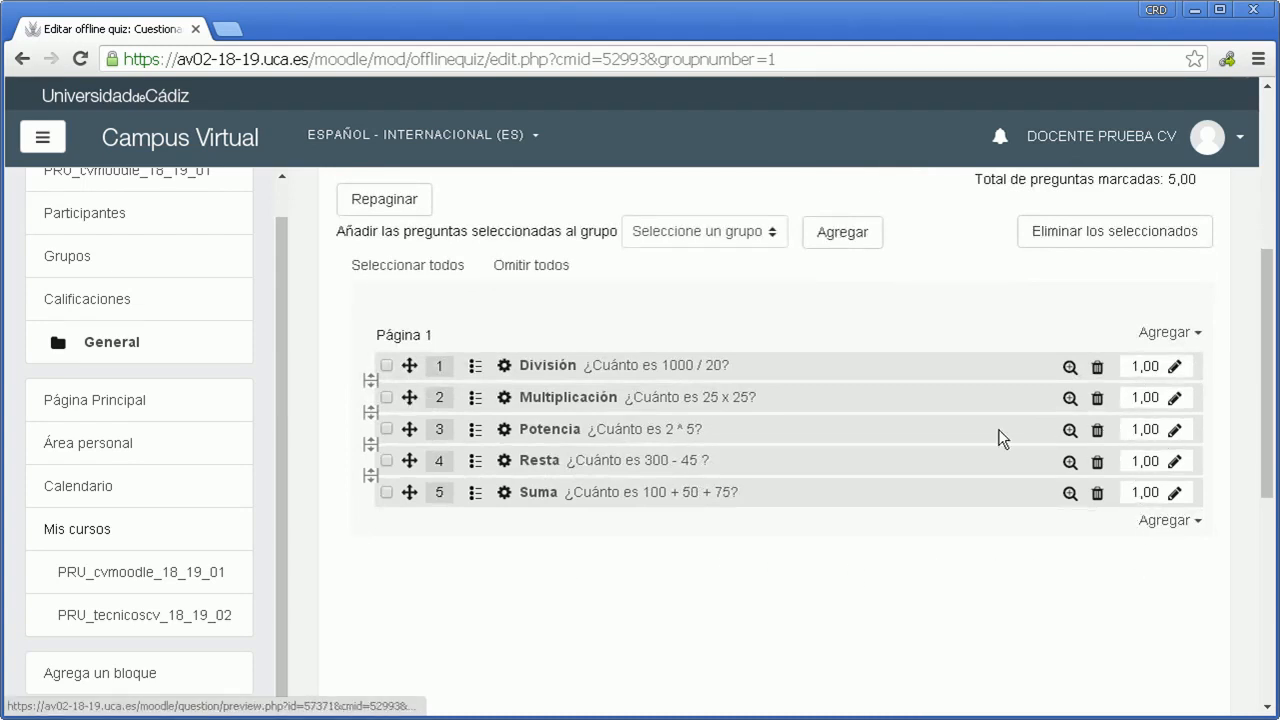
click(1174, 430)
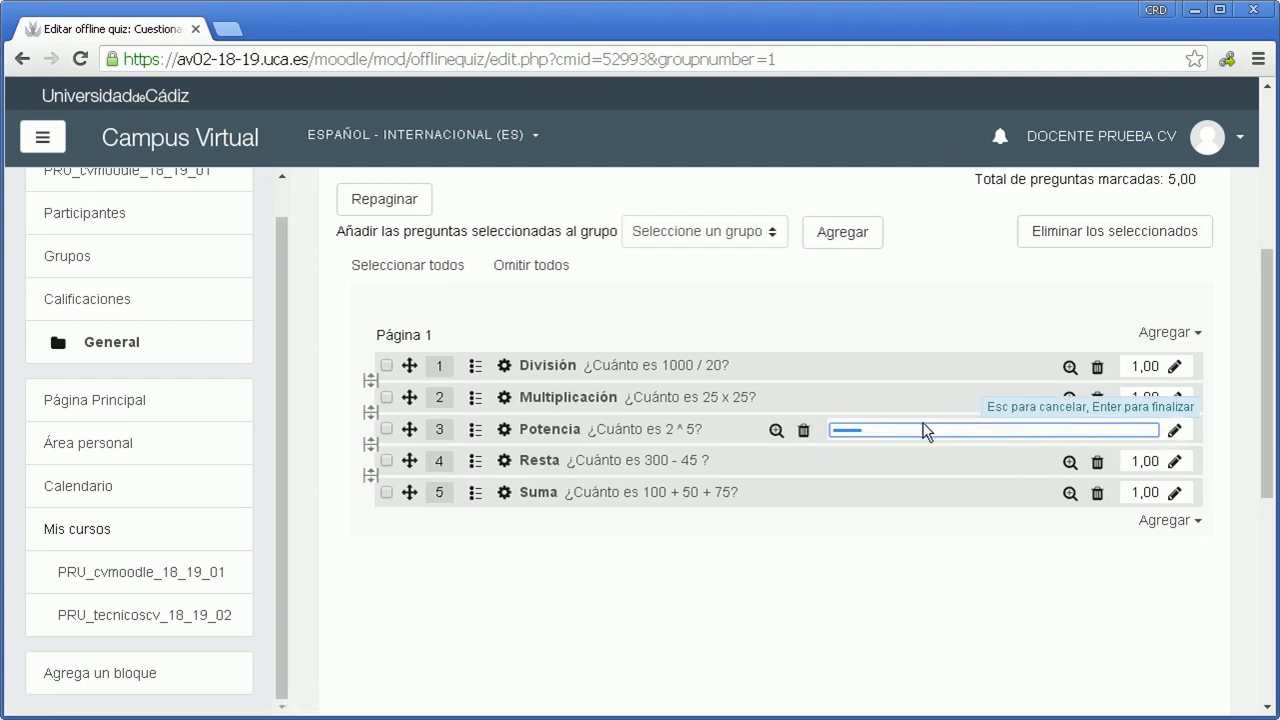
key(BackSpace)
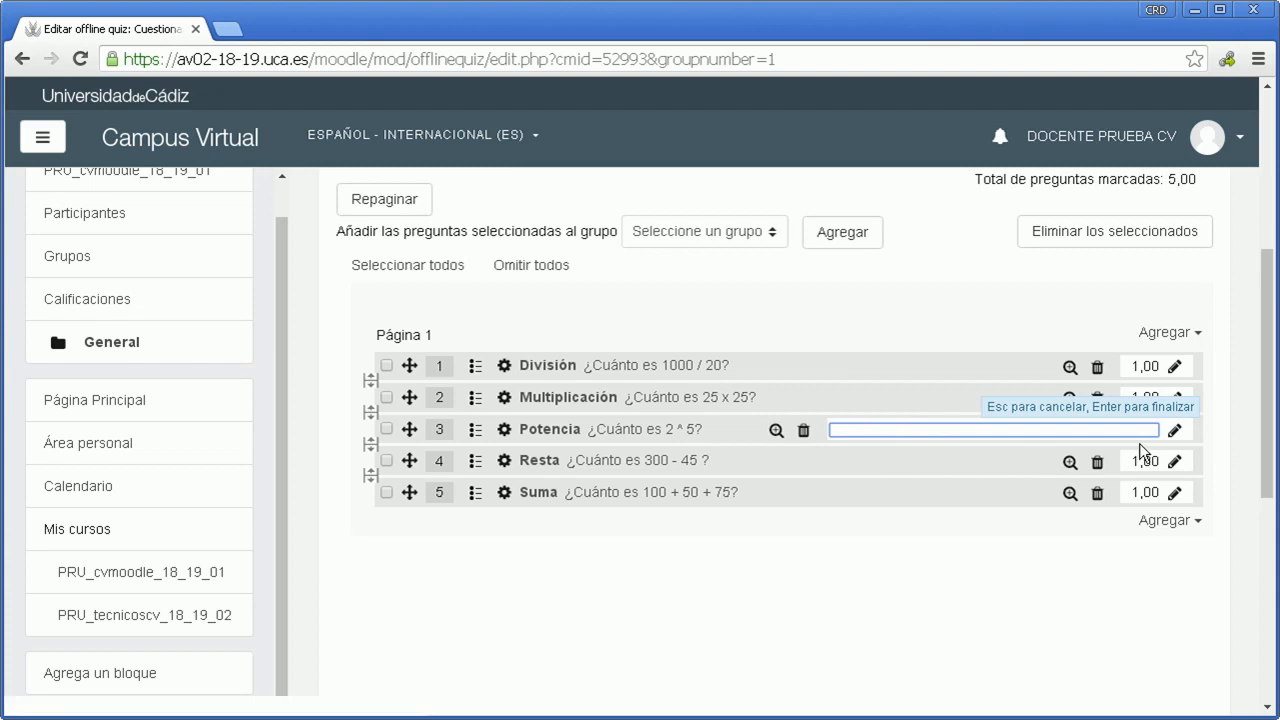
text(2)
key(Return)
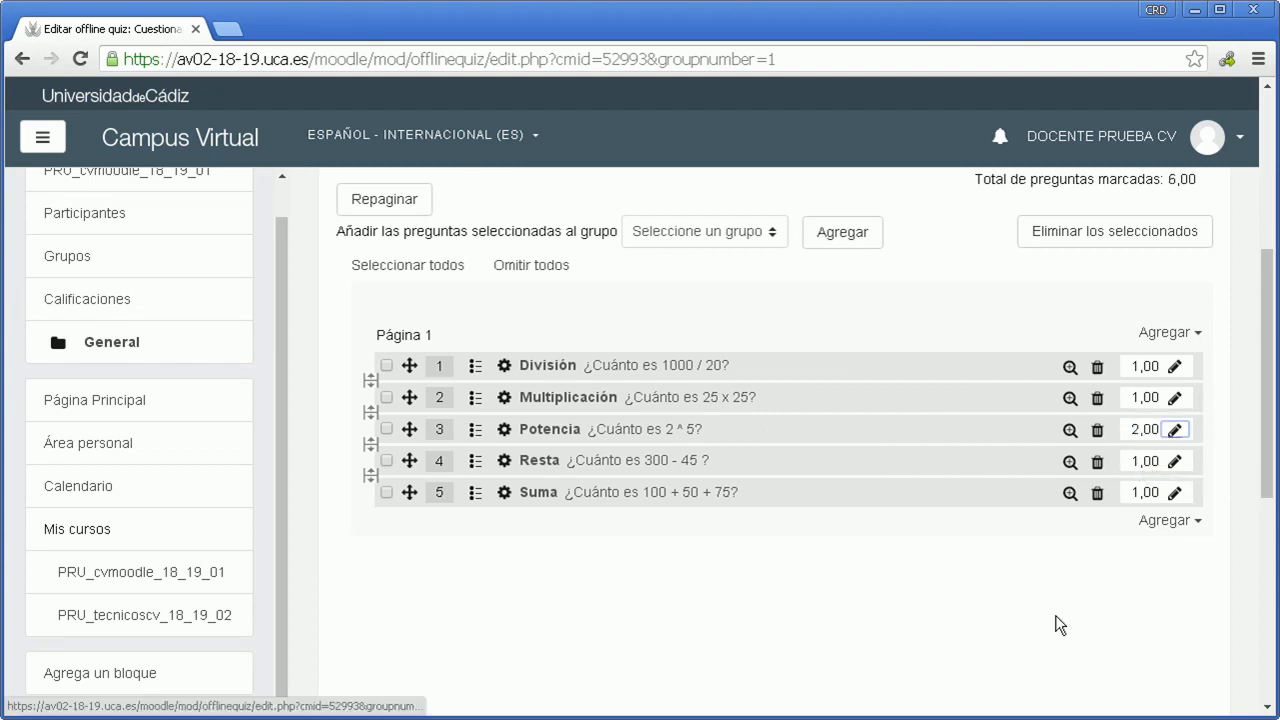
- Set the mark of the Potencia question in group A to 1
scroll(1047, 496, up, 1)
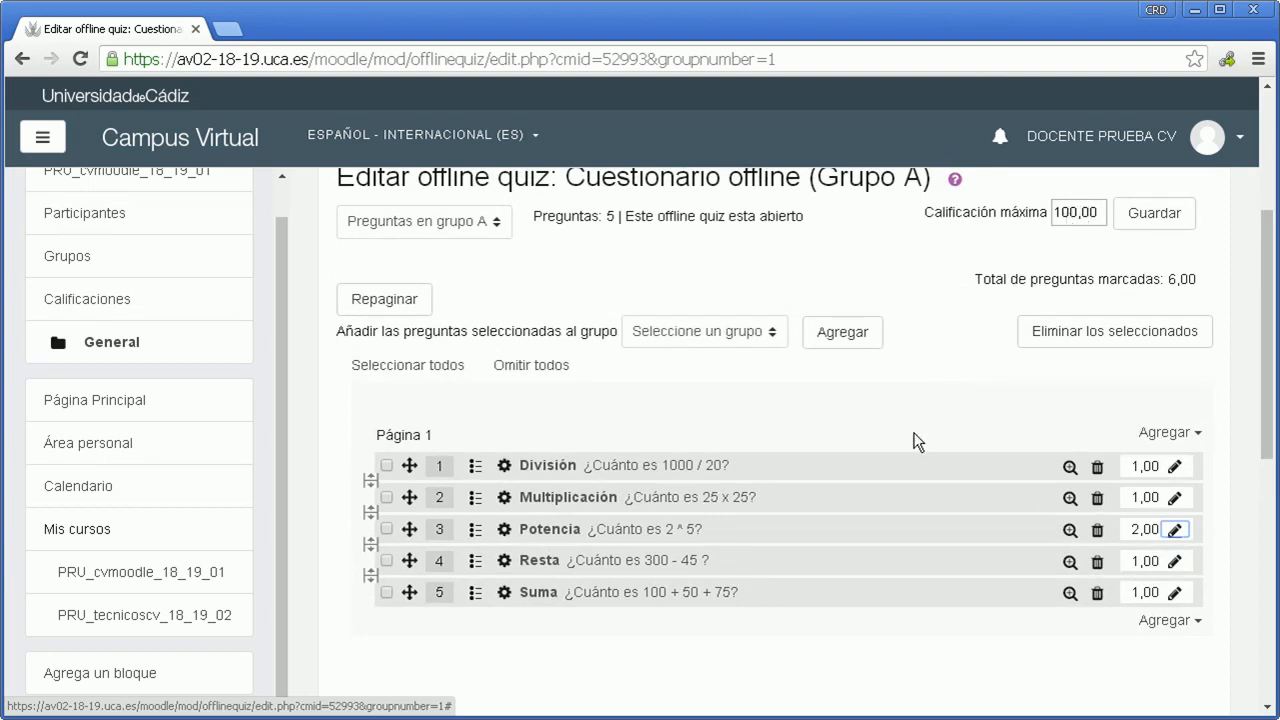
click(1176, 531)
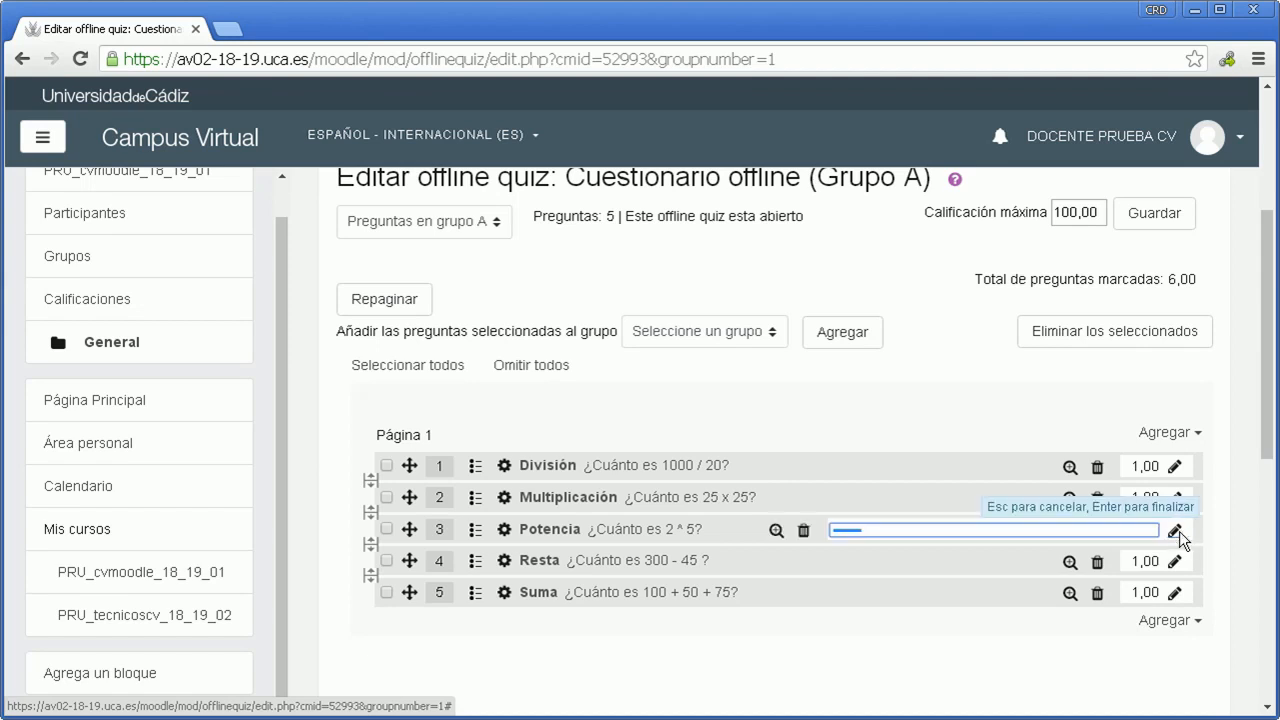
text(1)
key(Return)
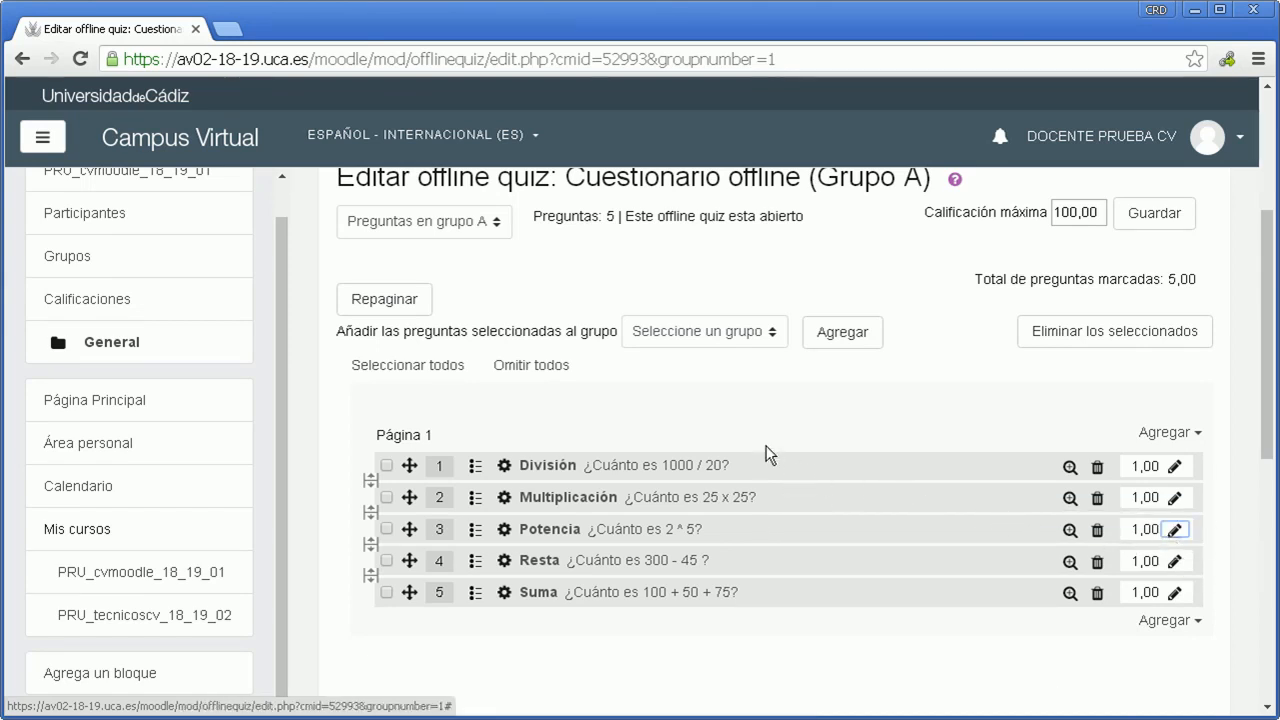
- Open the form creation section of the offline quiz and review the preview of group A's questions and answers
scroll(770, 455, up, 1)
scroll(765, 455, up, 3)
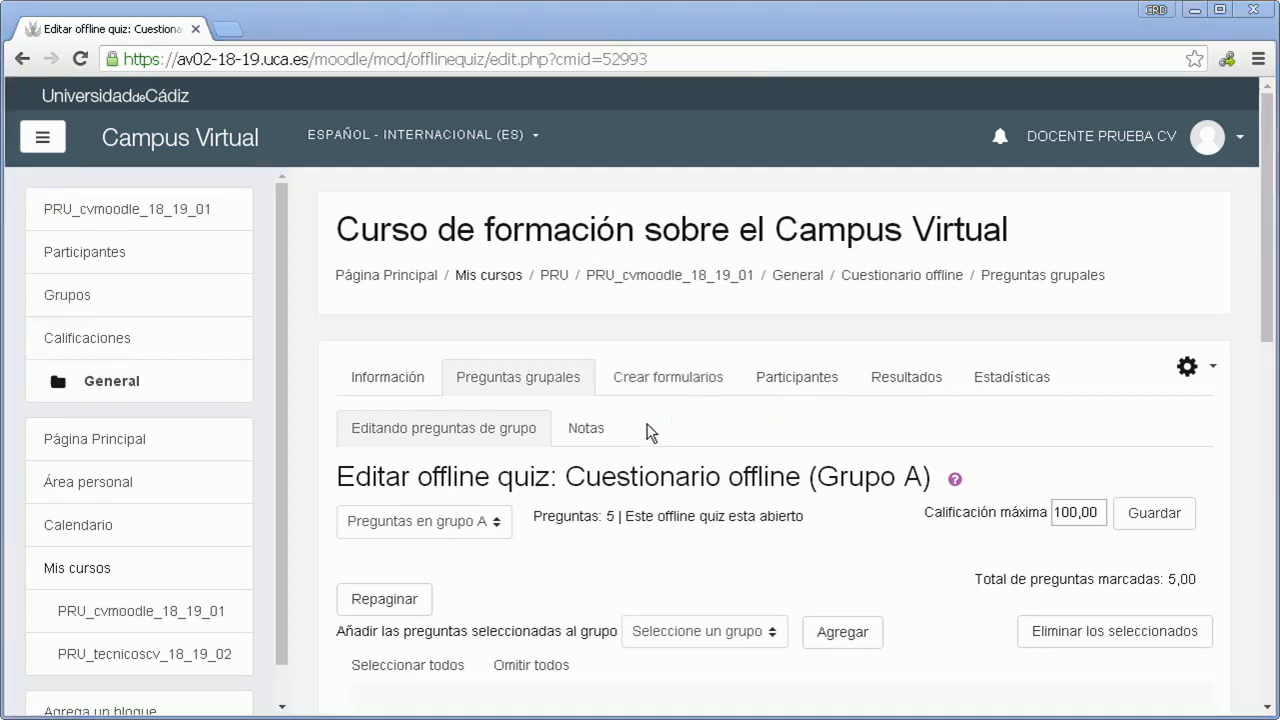
click(651, 391)
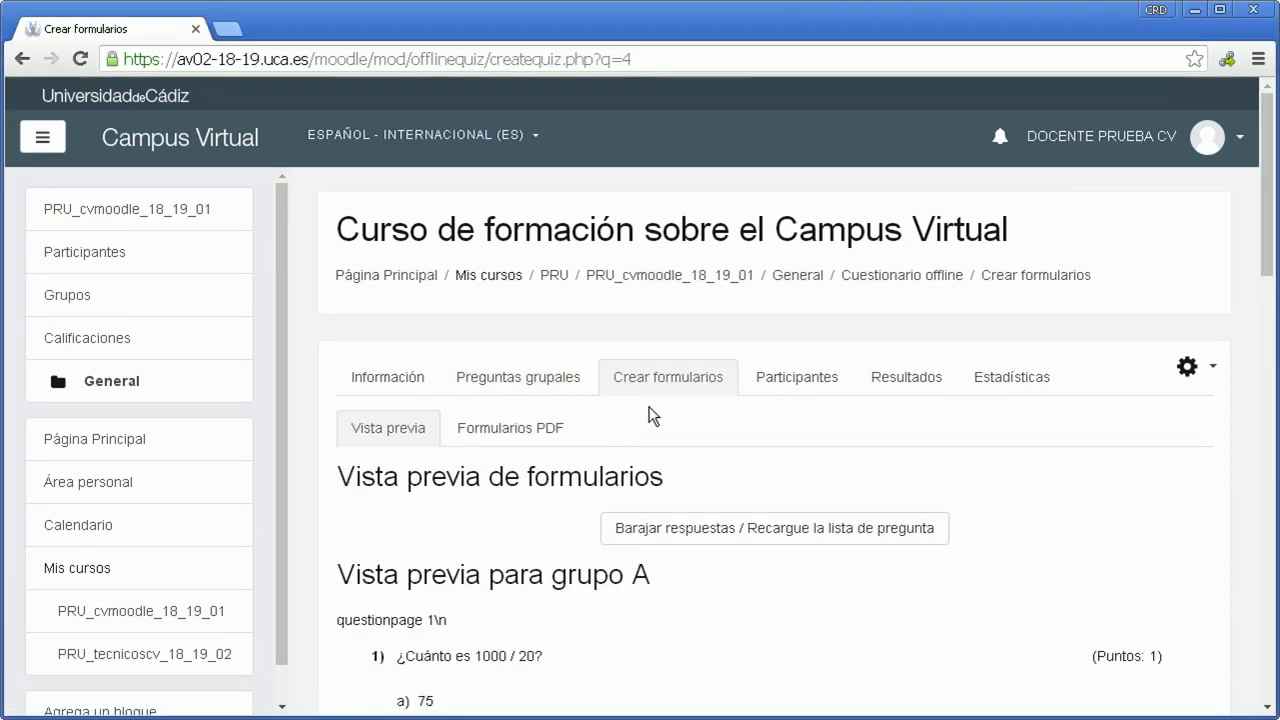
scroll(648, 414, down, 5)
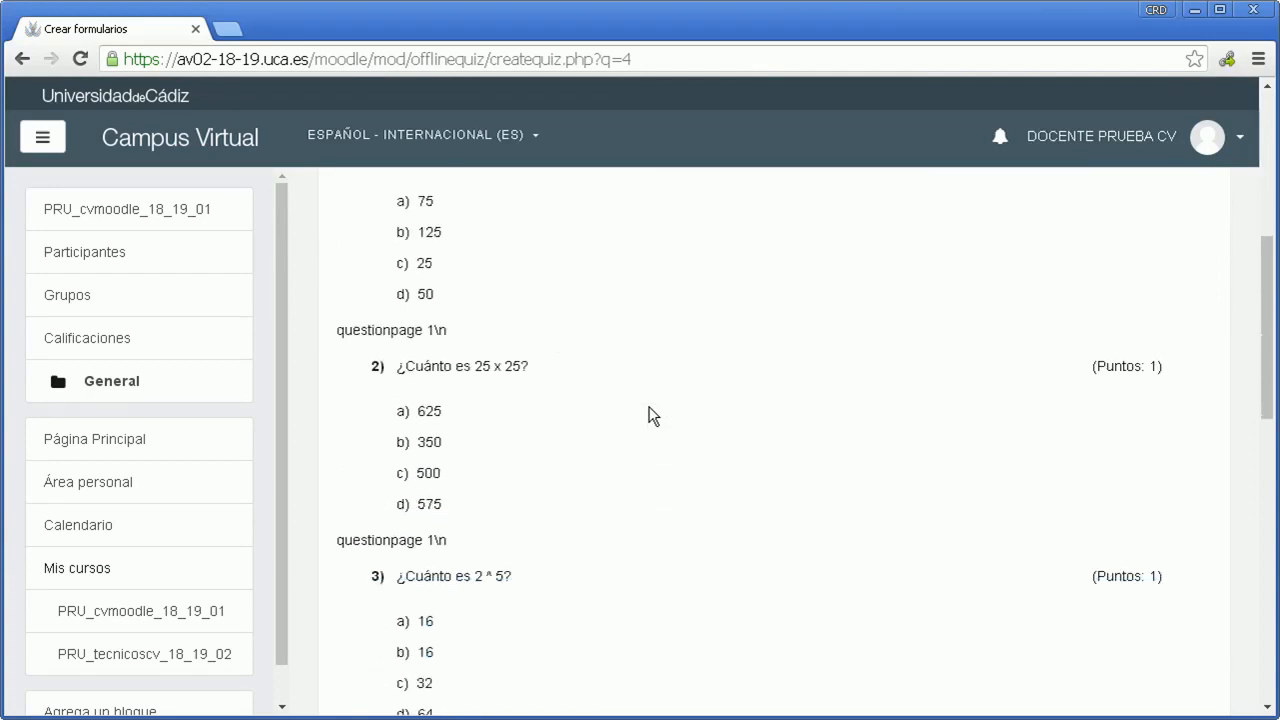
scroll(648, 414, down, 5)
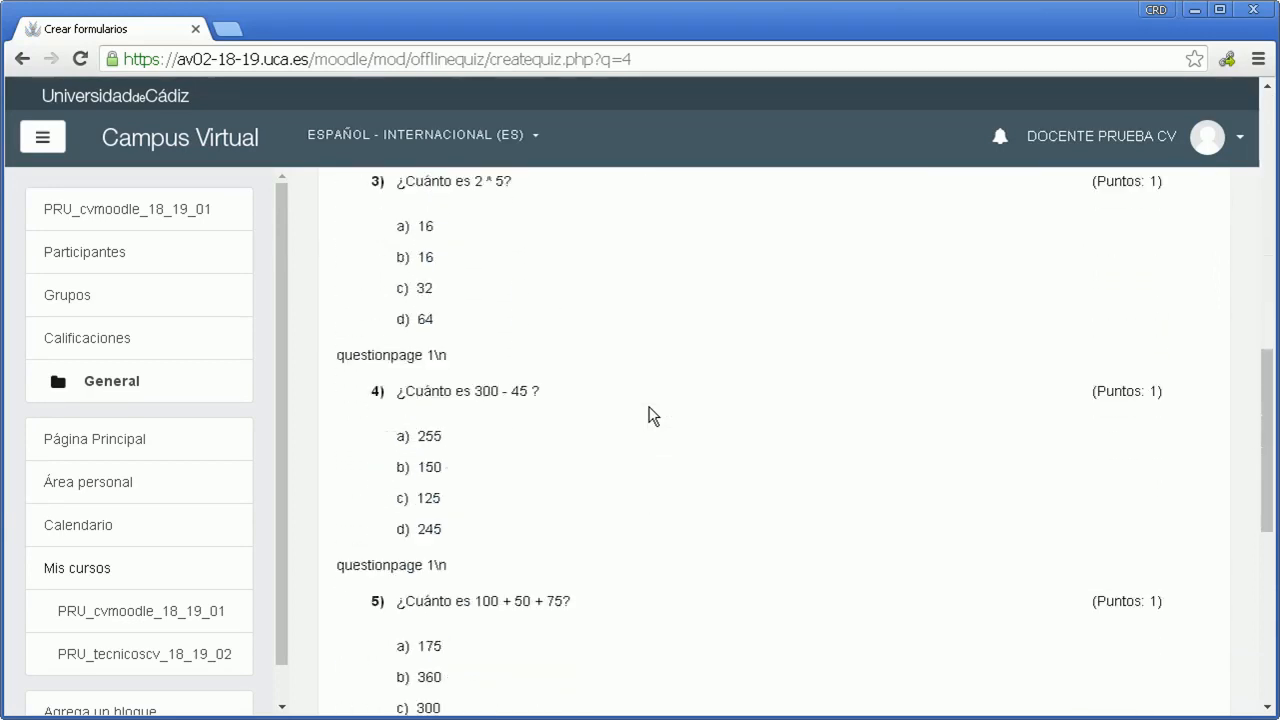
scroll(648, 414, up, 10)
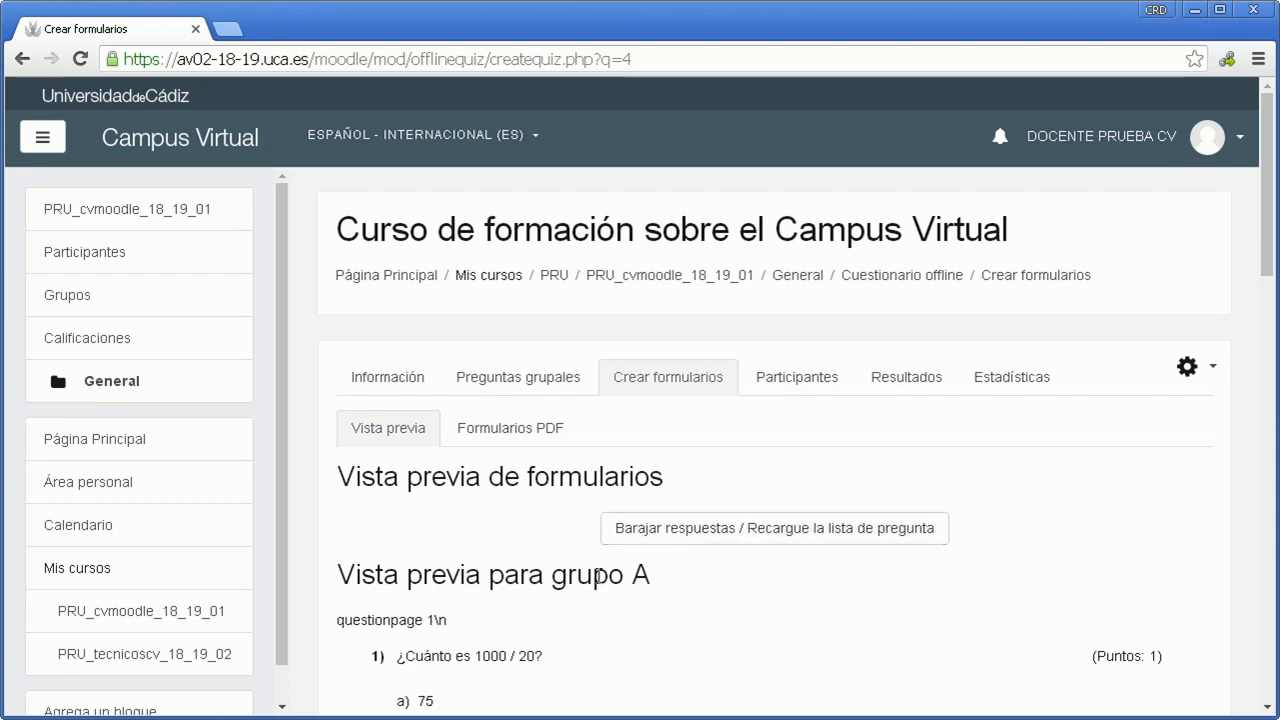
scroll(597, 574, down, 3)
scroll(603, 585, down, 3)
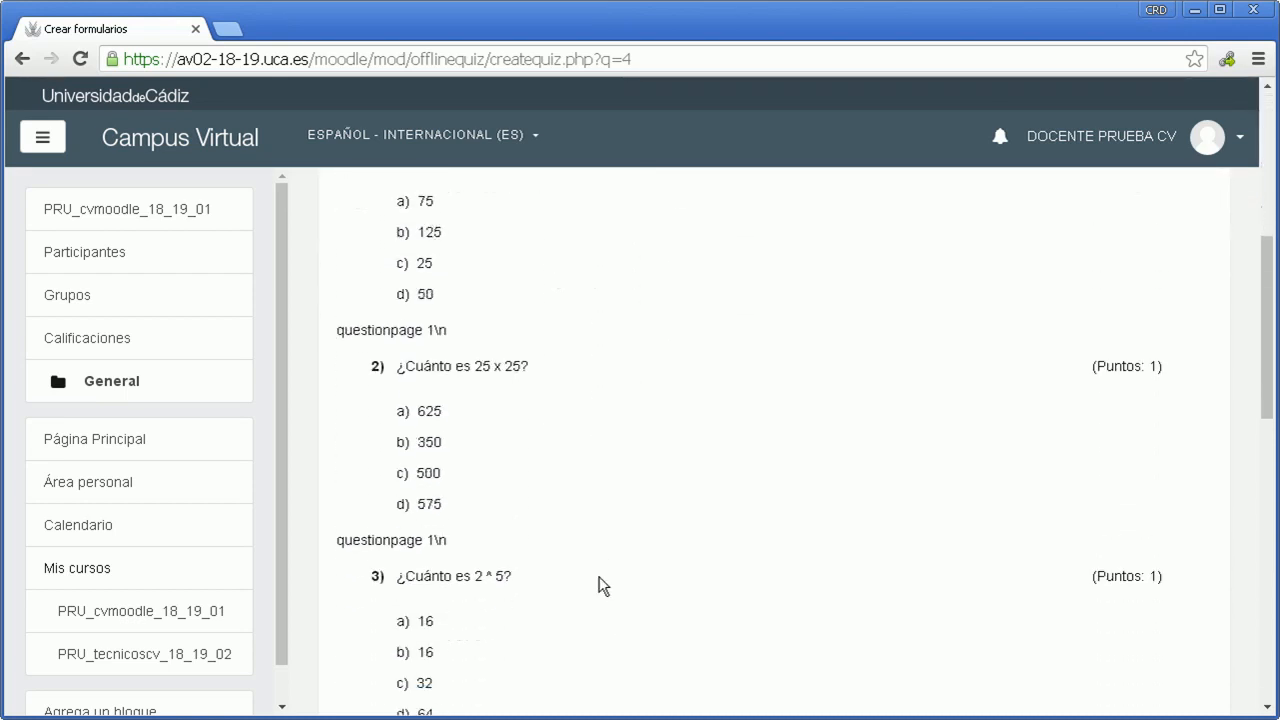
scroll(603, 585, down, 4)
scroll(602, 586, up, 6)
scroll(601, 586, up, 3)
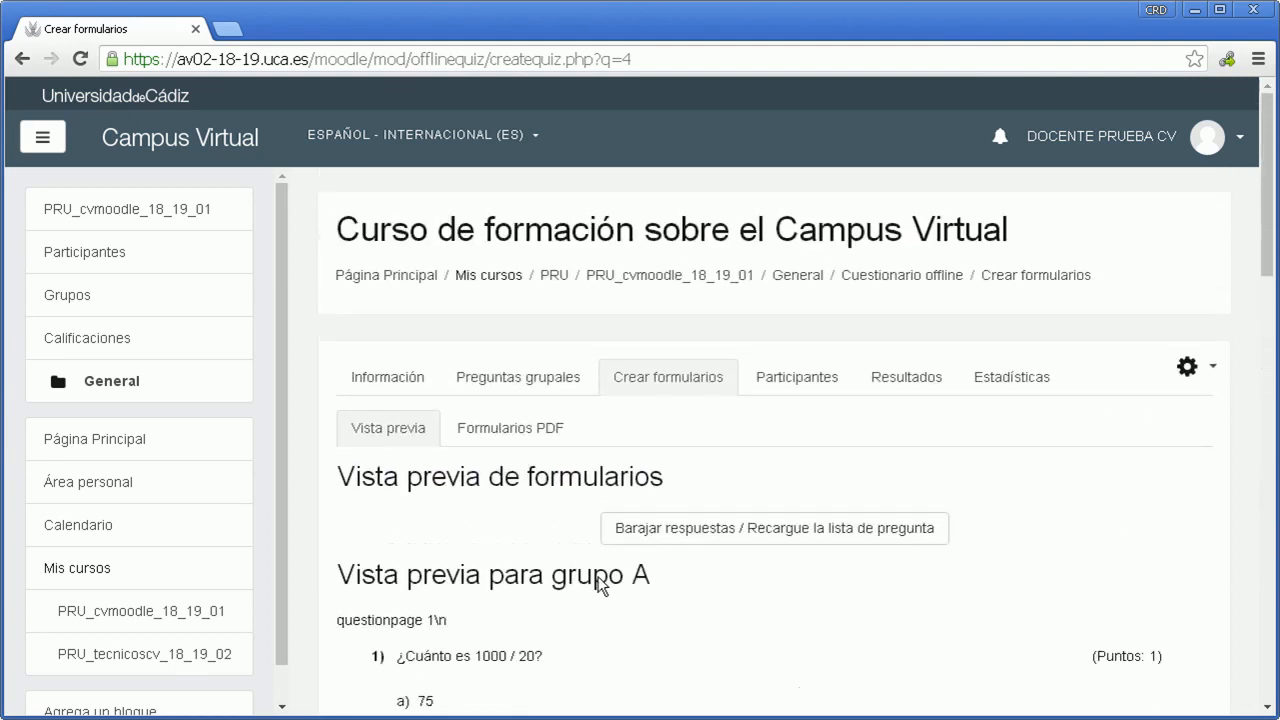
- Generate the PDF forms for group A and look over the documents available for download
click(513, 434)
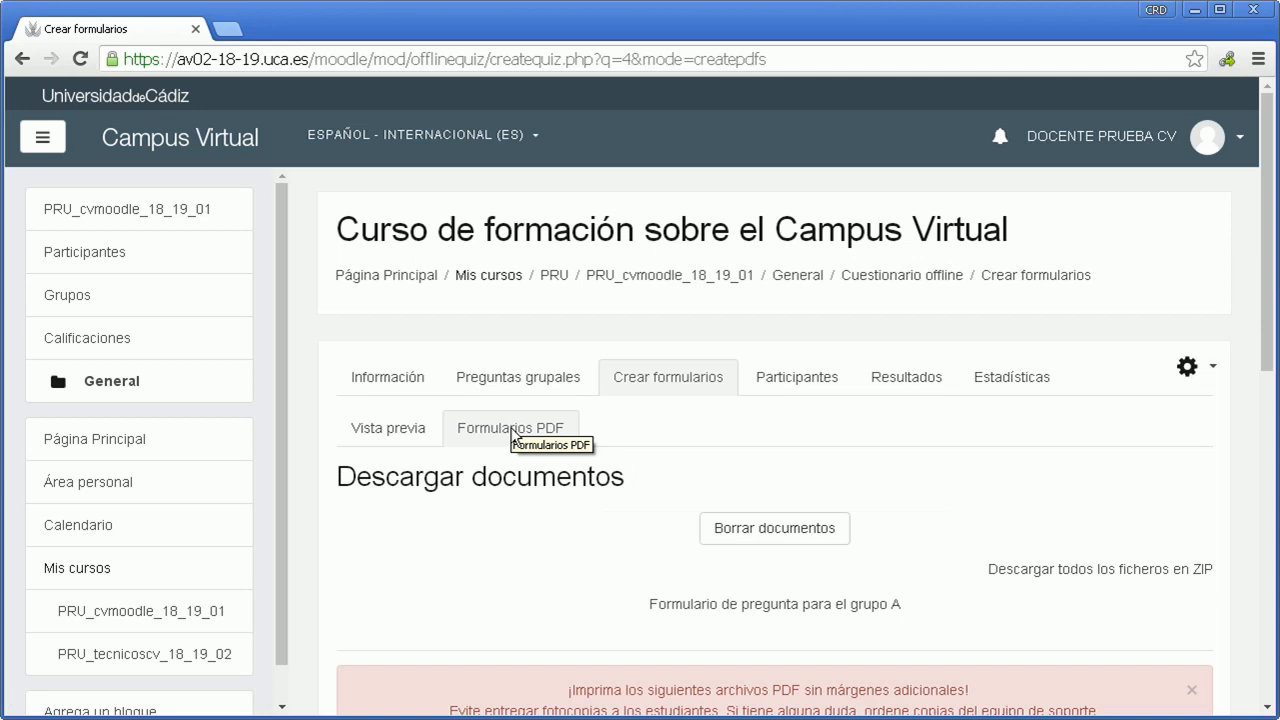
scroll(511, 430, down, 3)
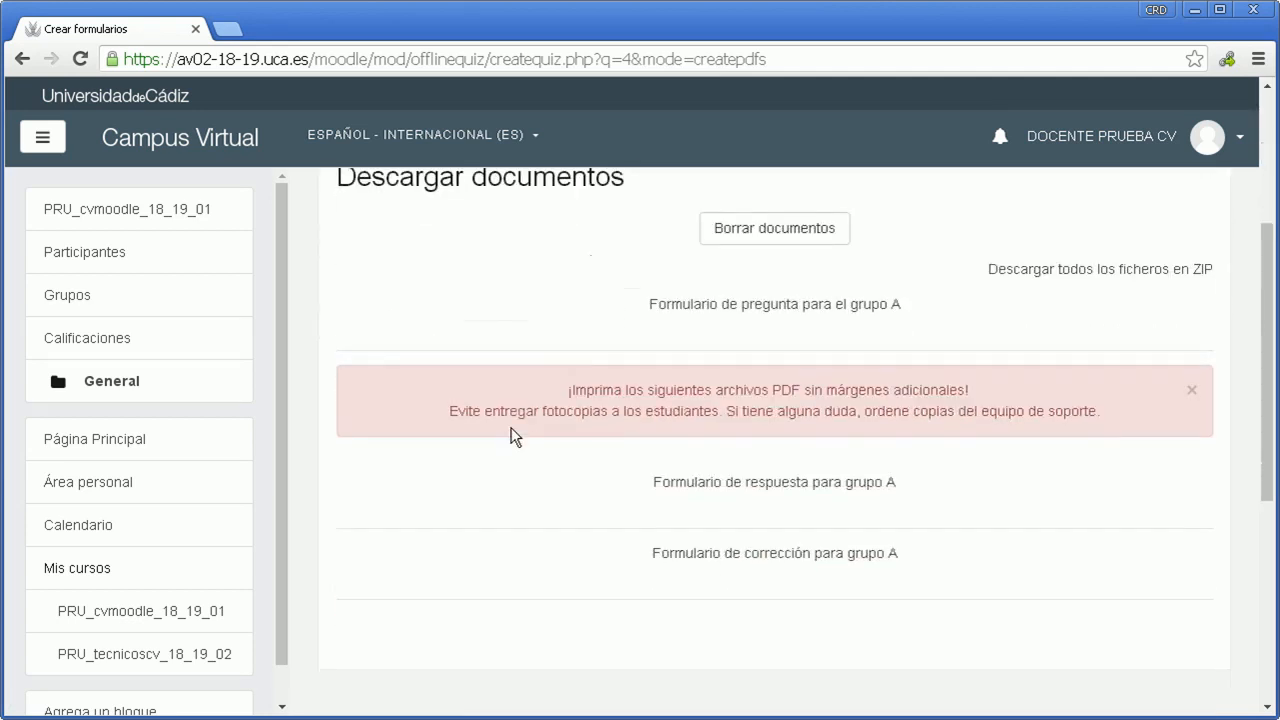
scroll(514, 434, up, 1)
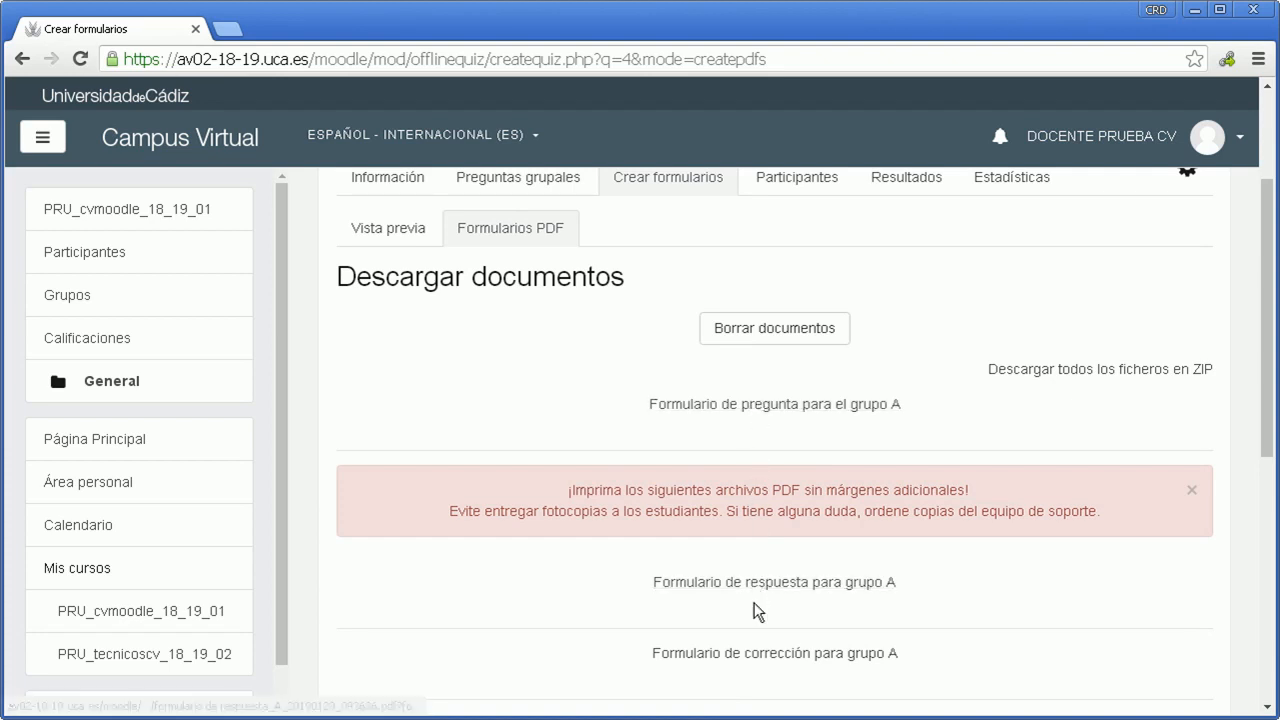
scroll(754, 602, up, 1)
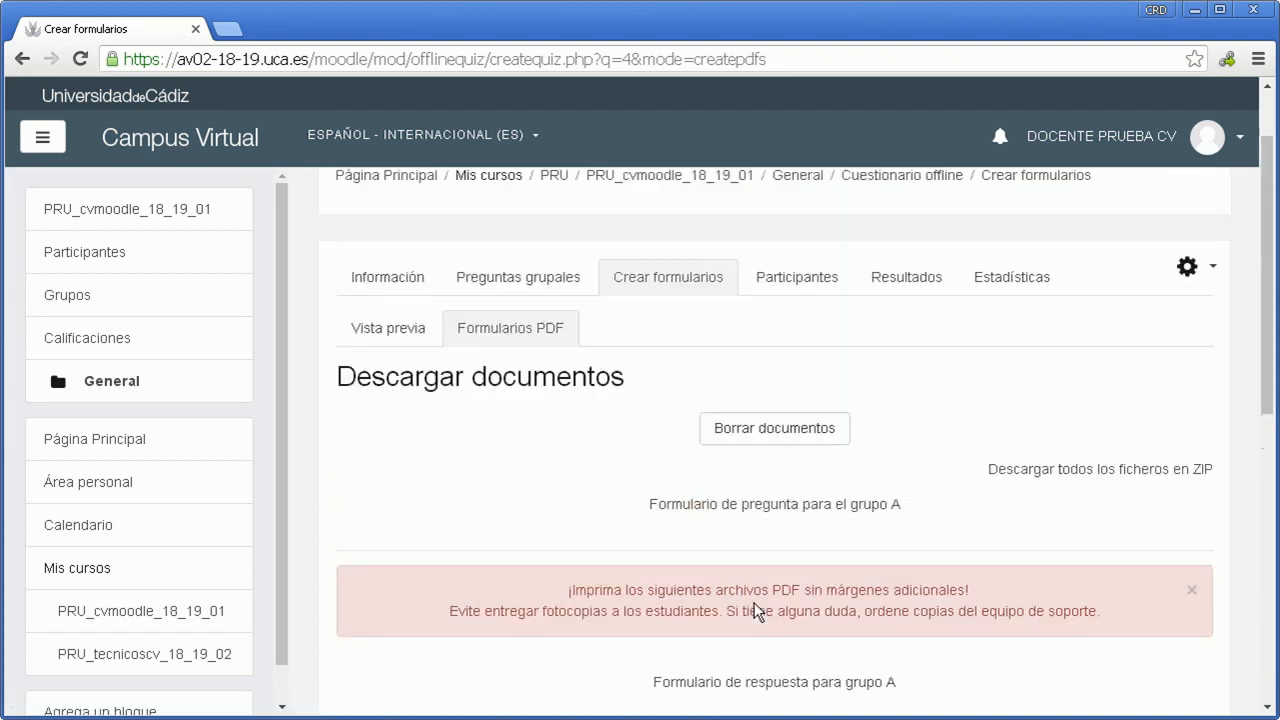
- Return to the group question editing and check which options group A's questions offer with the forms created
click(489, 283)
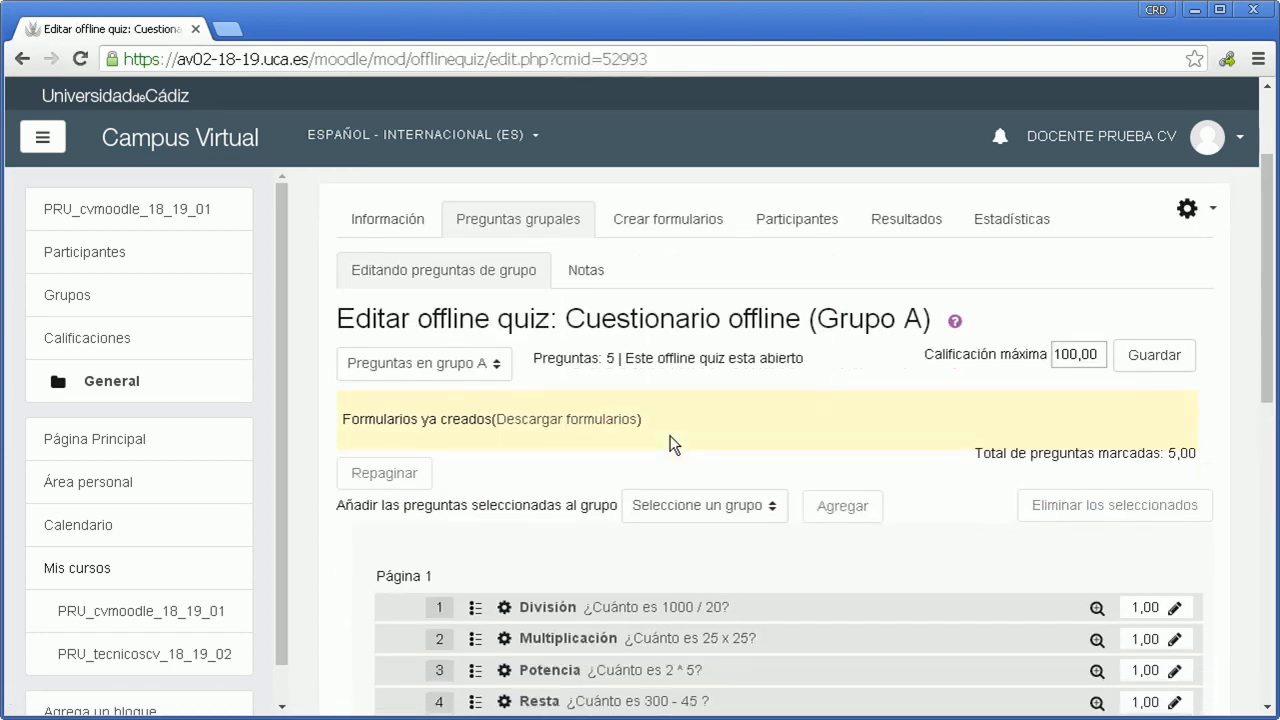
scroll(672, 443, down, 4)
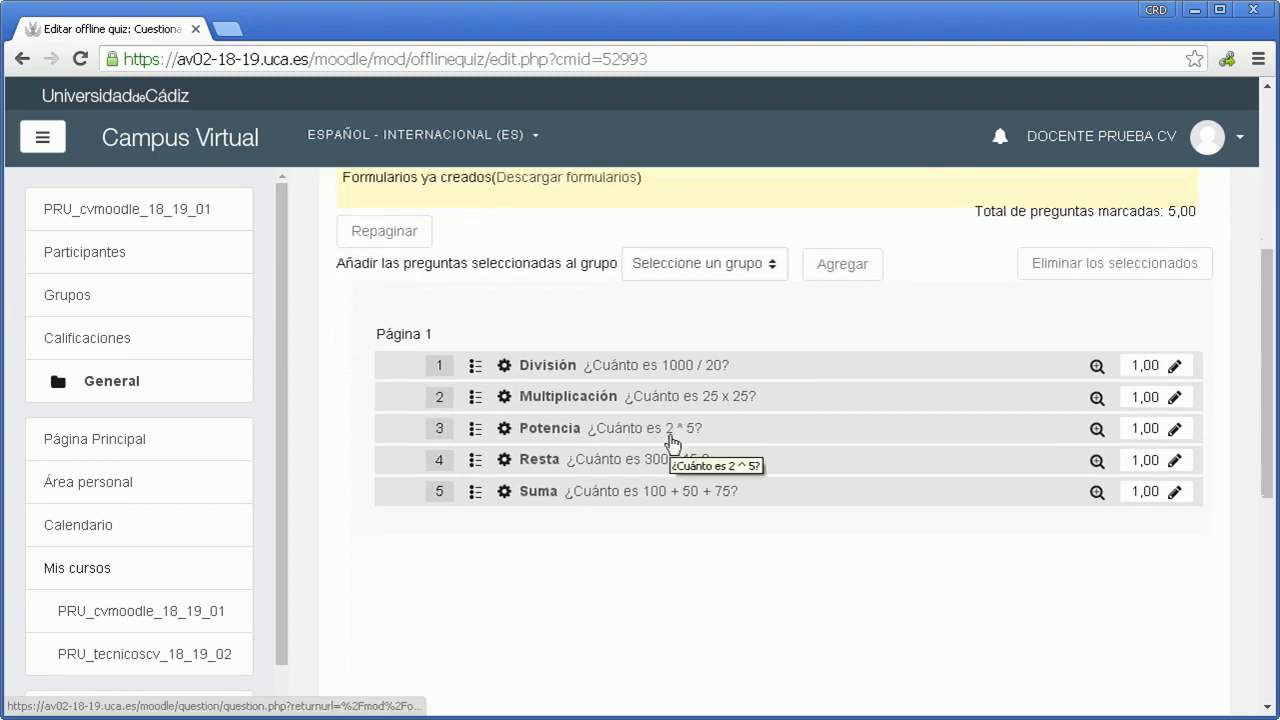
scroll(670, 443, up, 3)
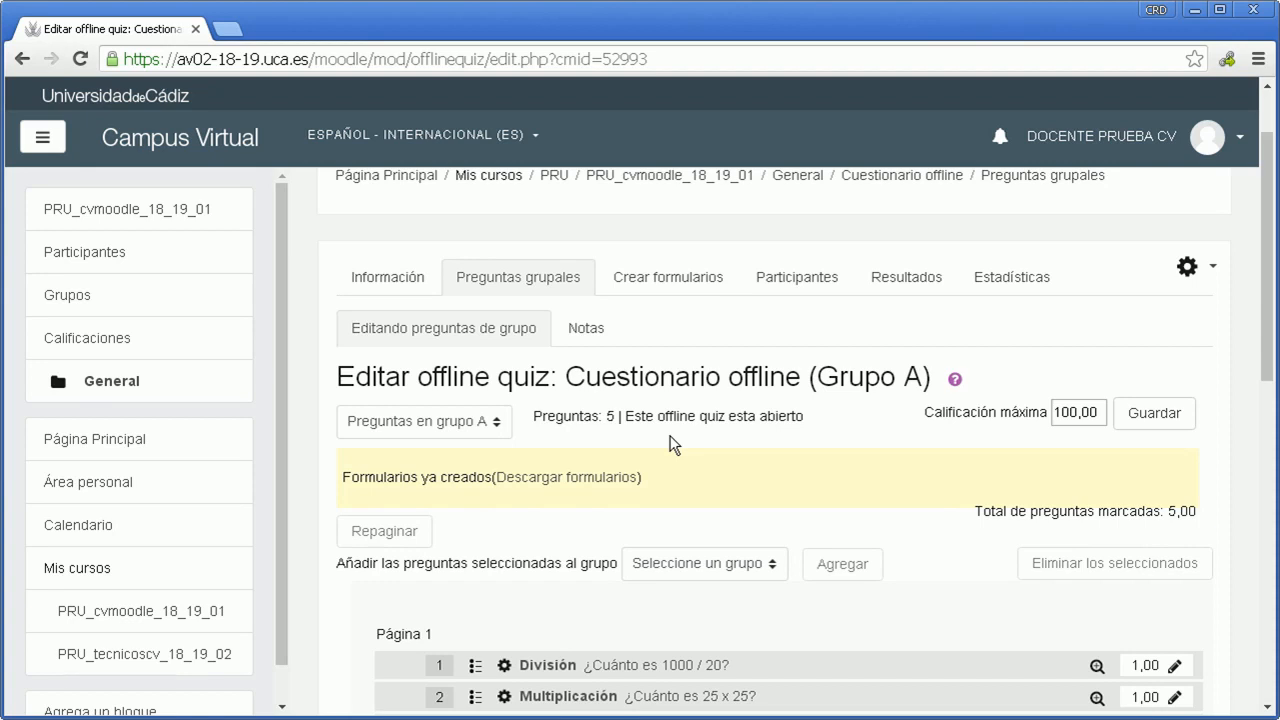
- Go back to the PDF forms section of form creation and view the downloadable documents
click(667, 285)
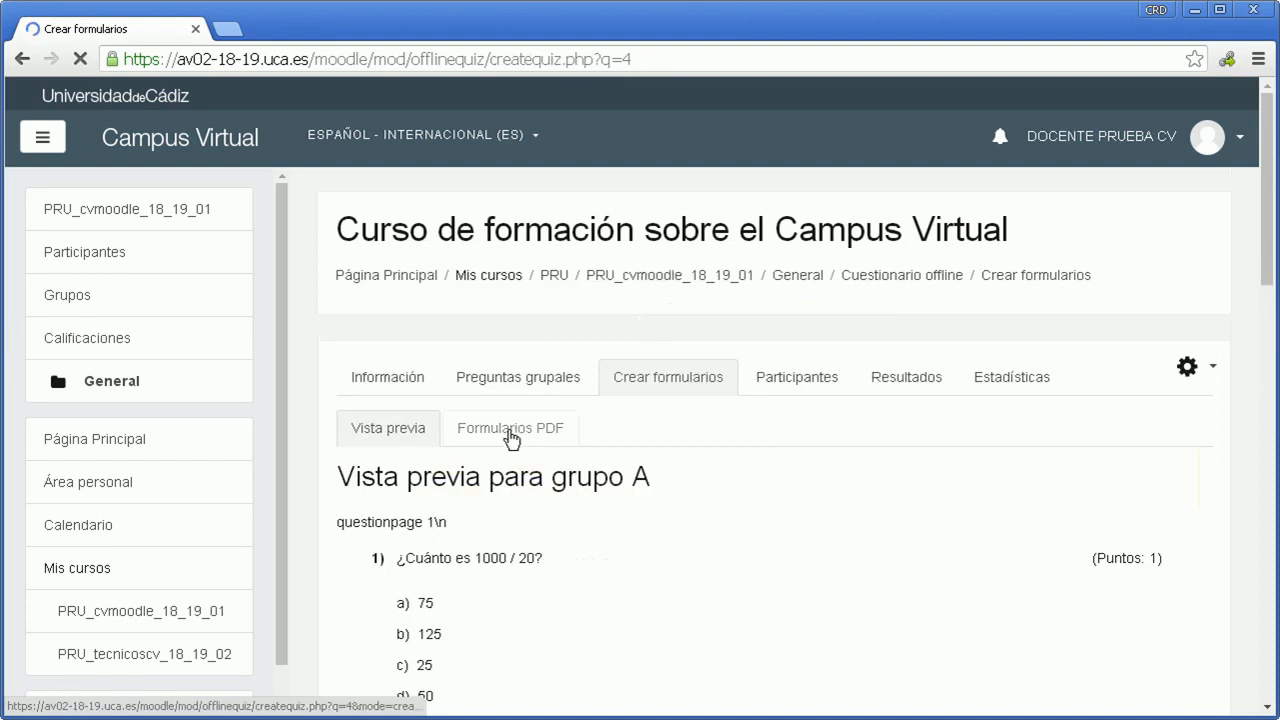
click(510, 430)
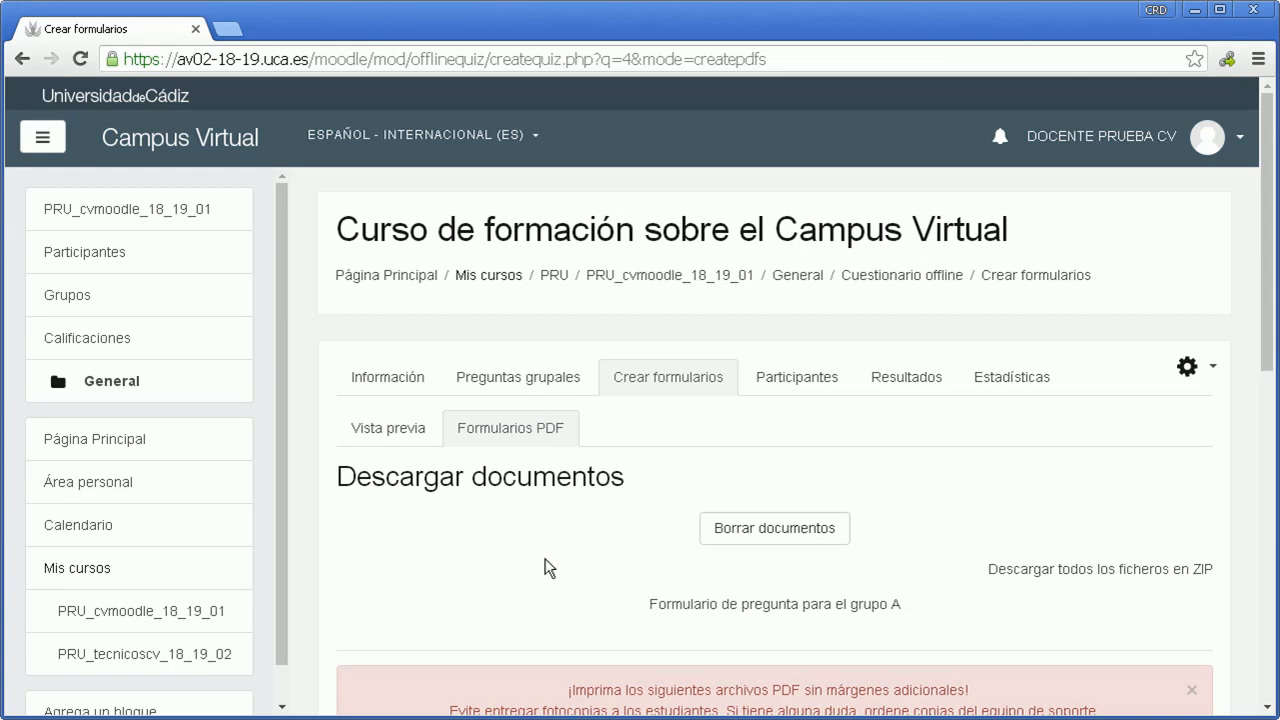
scroll(549, 567, down, 4)
scroll(549, 567, up, 1)
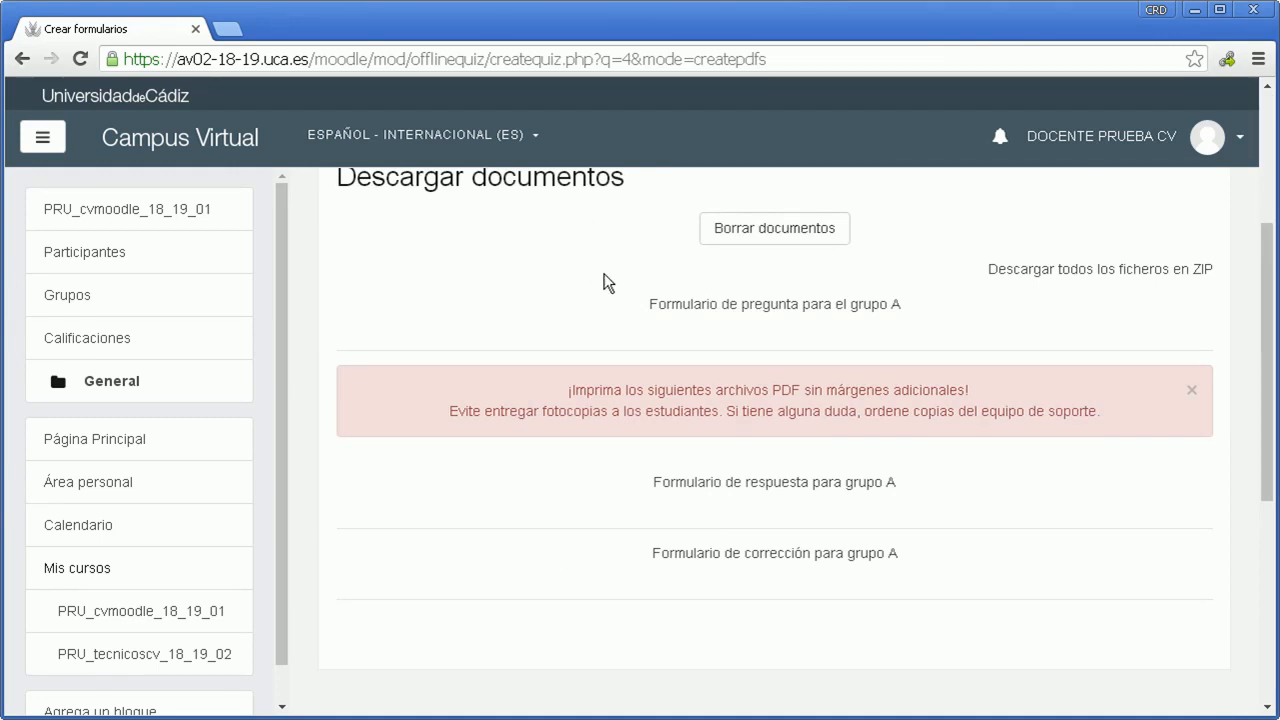
- Open the question form PDF for group A in Adobe Acrobat, review its cover sheet and questions, and close it
click(706, 306)
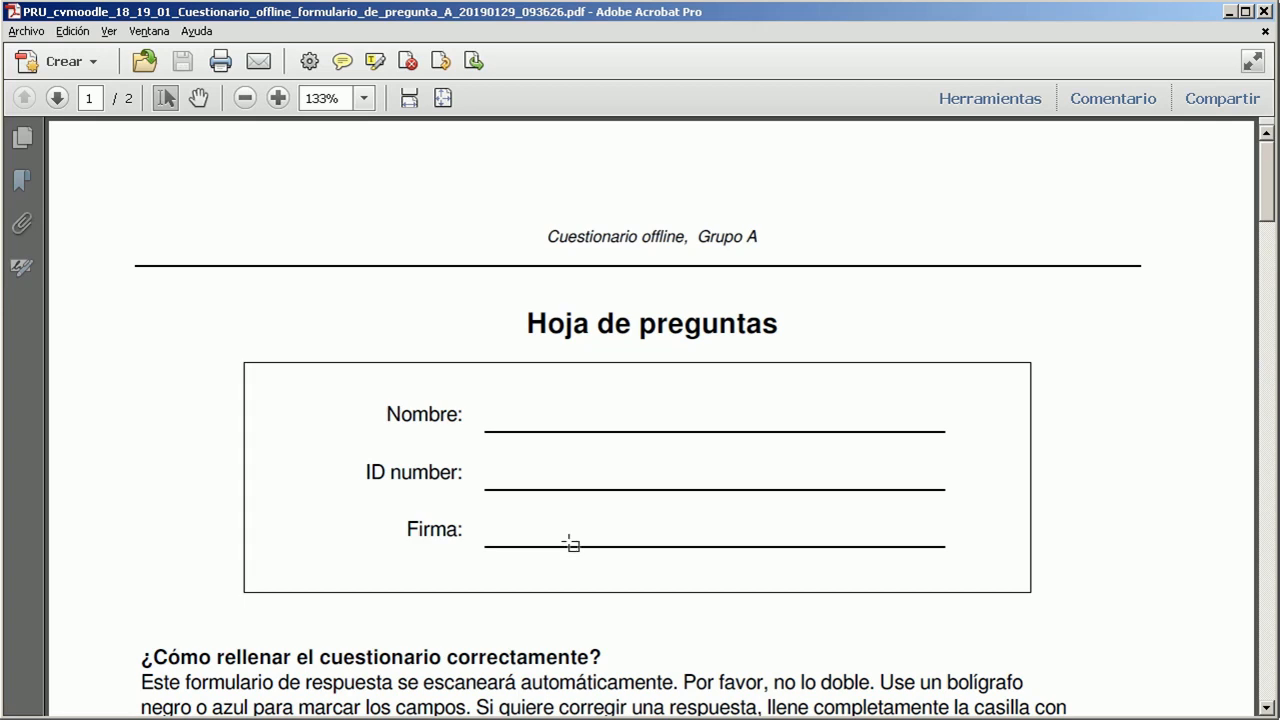
scroll(570, 545, down, 10)
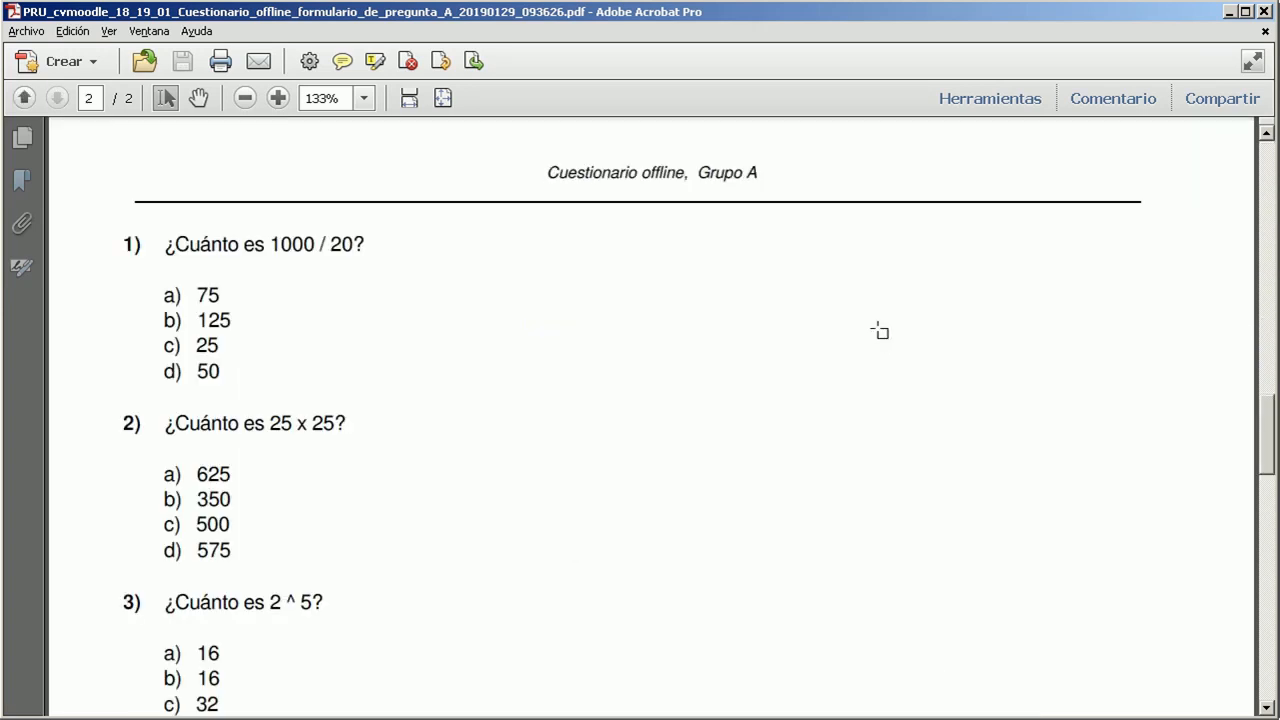
scroll(879, 331, down, 5)
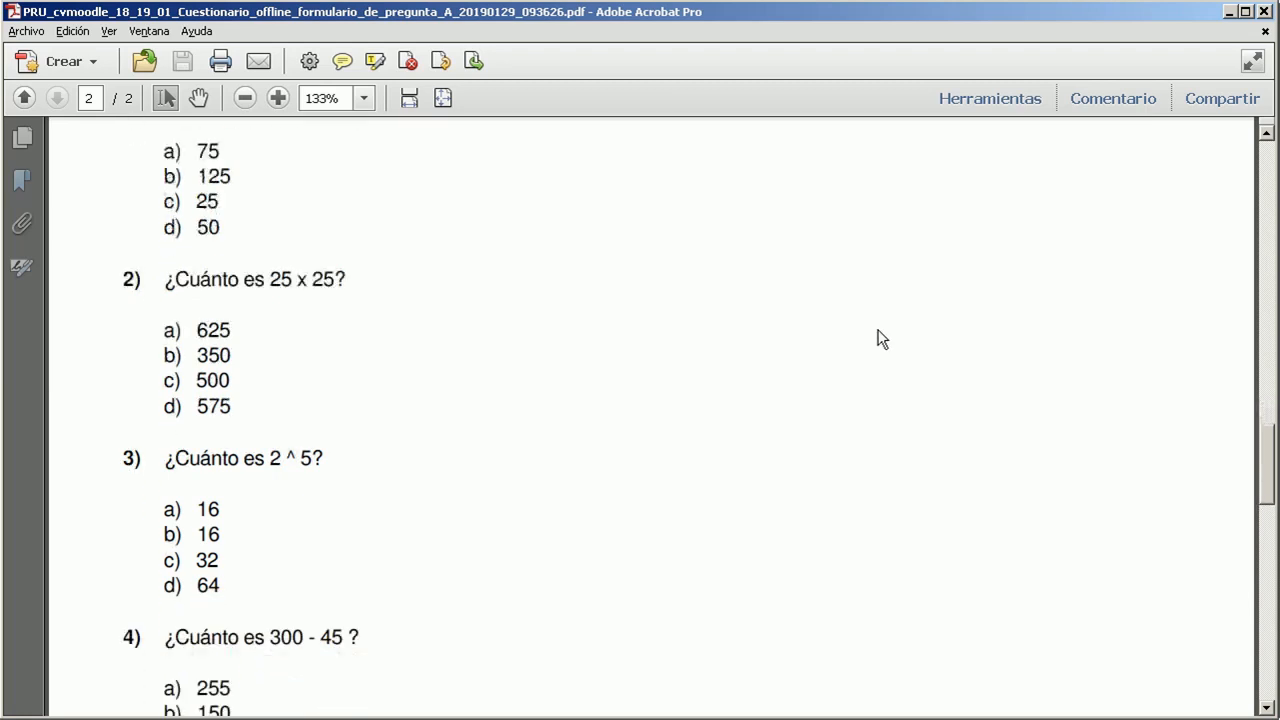
scroll(879, 338, down, 5)
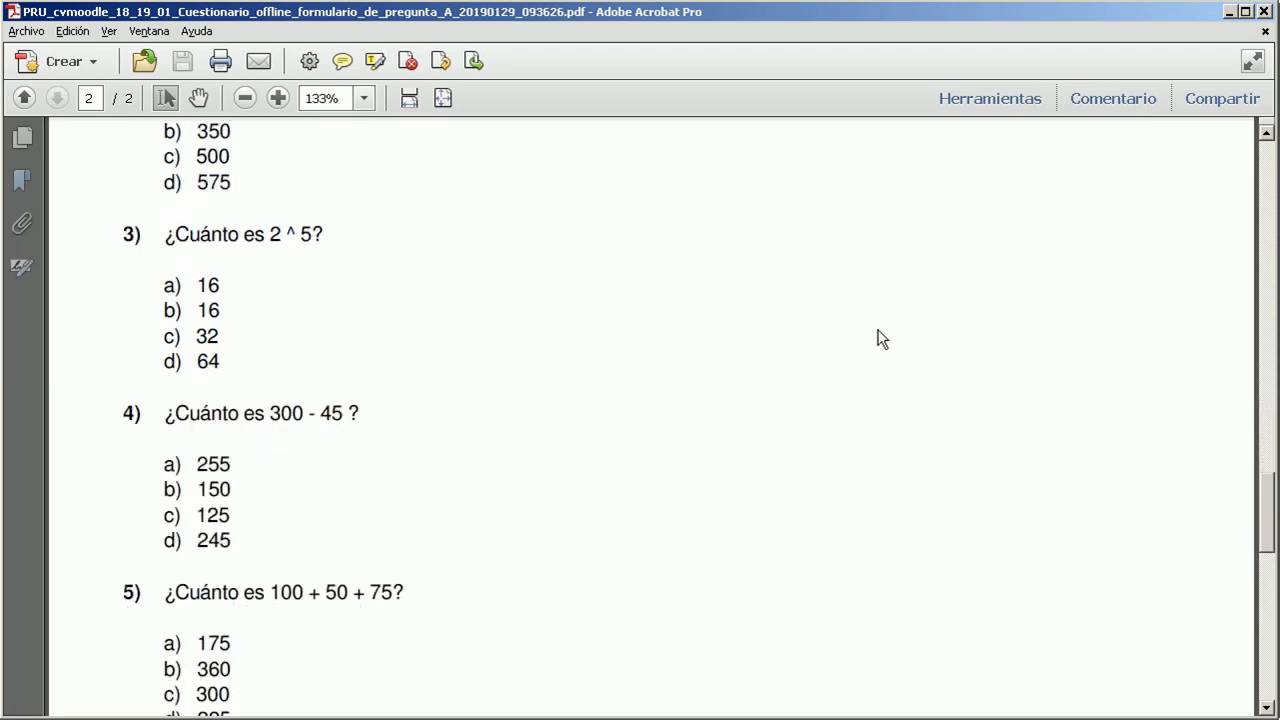
scroll(879, 338, down, 1)
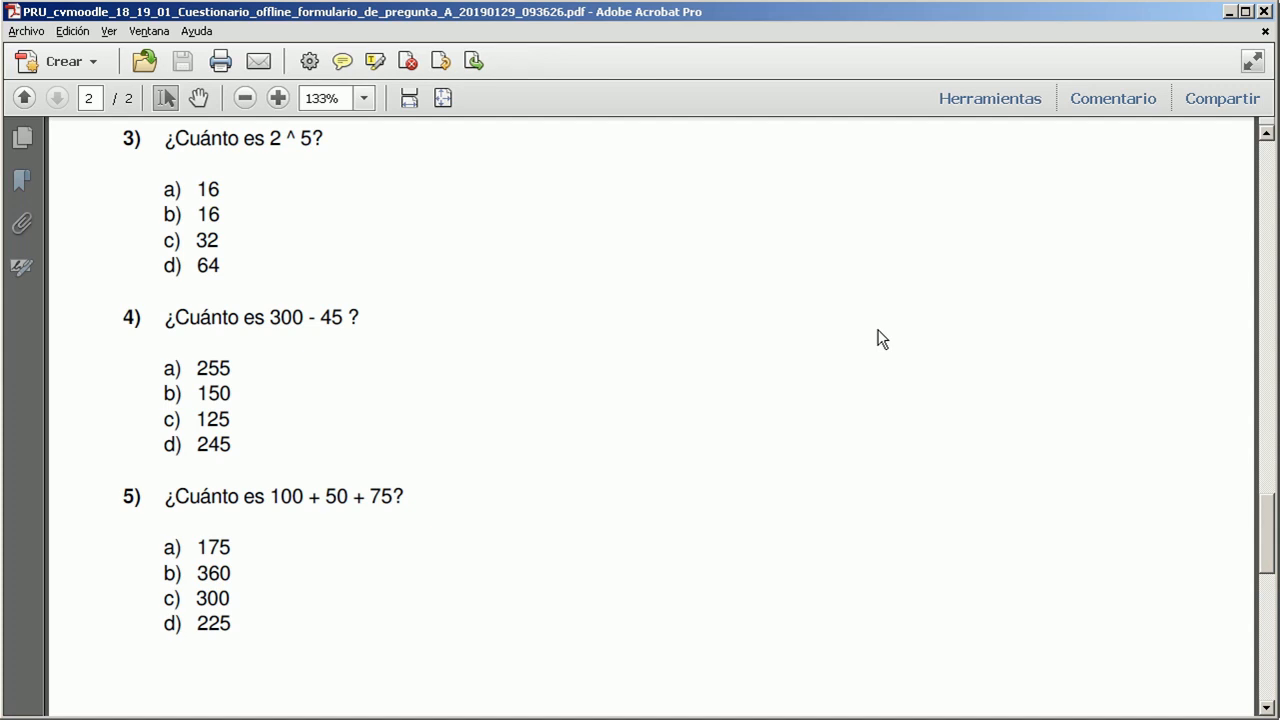
click(1266, 11)
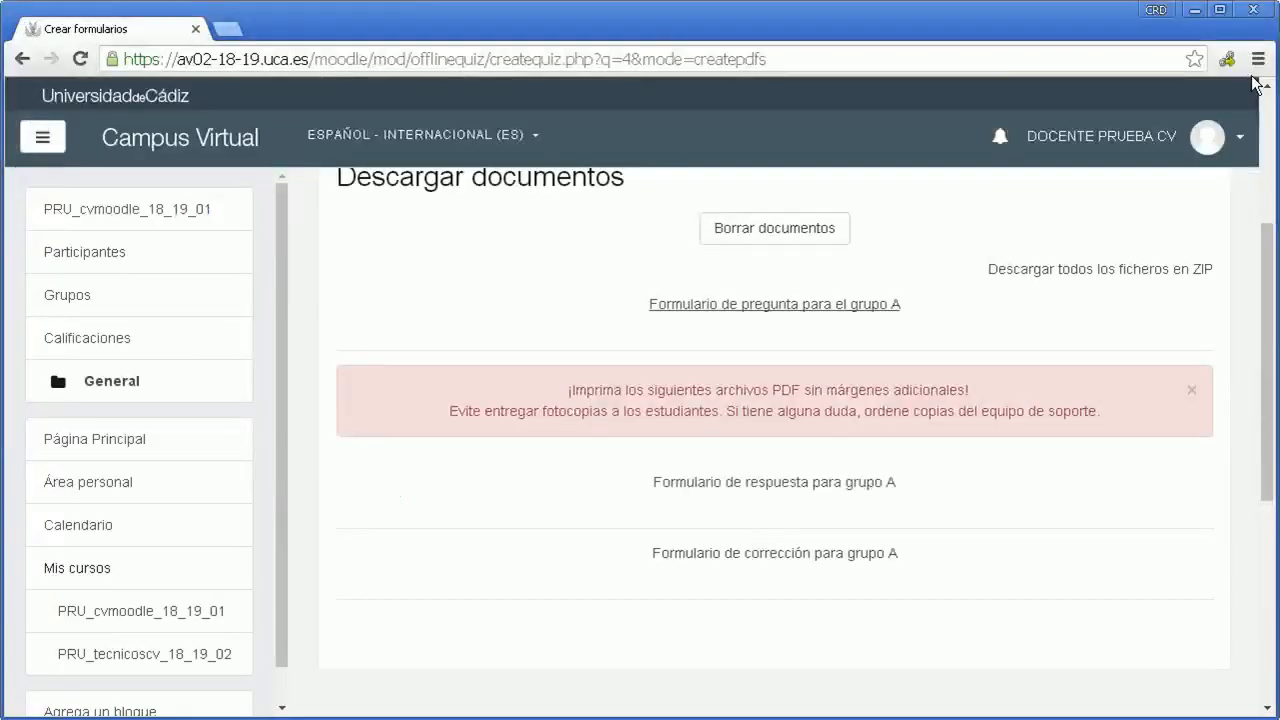
- Open the answer form PDF for group A, examine its ID number grid, instructions and answer boxes, and close it
click(798, 486)
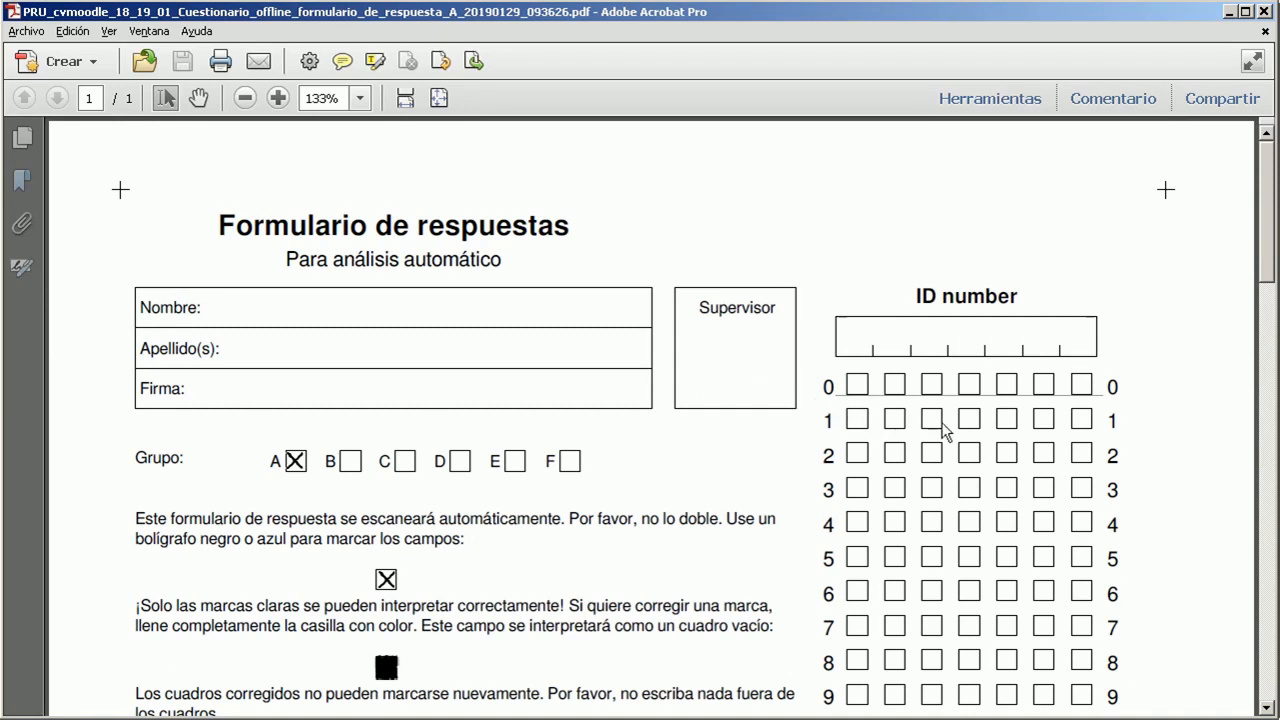
drag(1268, 252, 1270, 282)
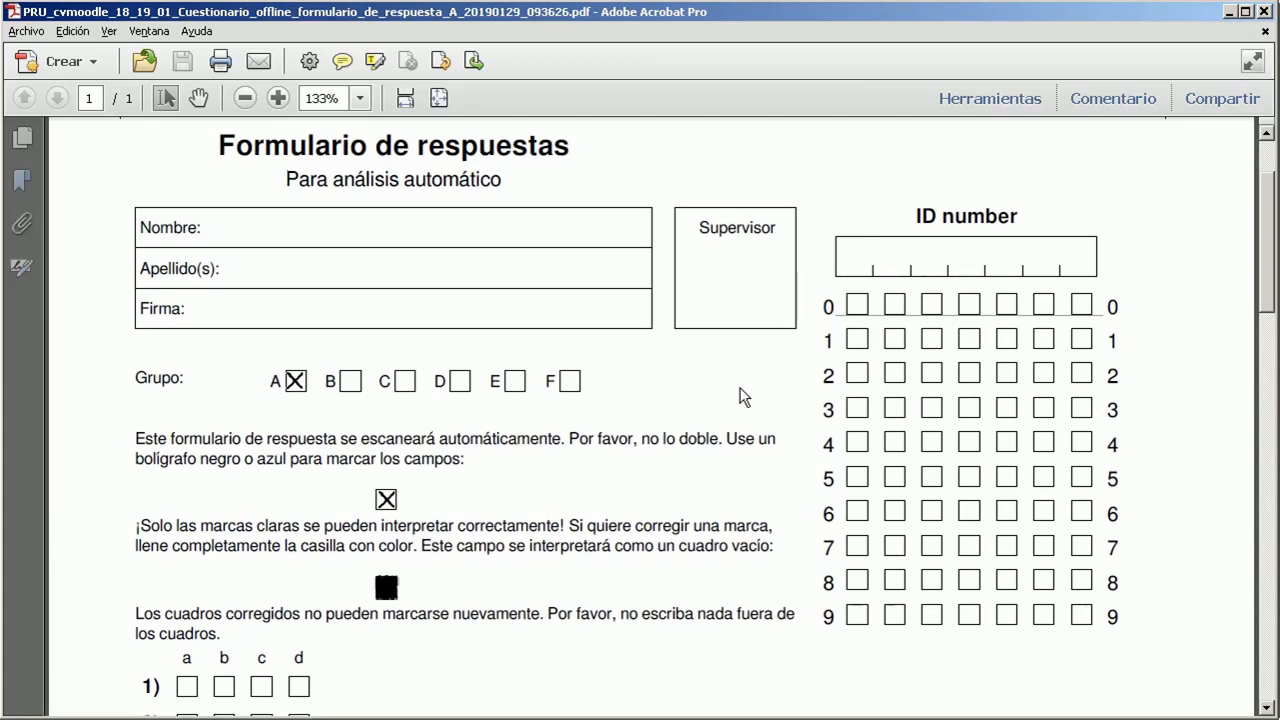
scroll(740, 395, down, 4)
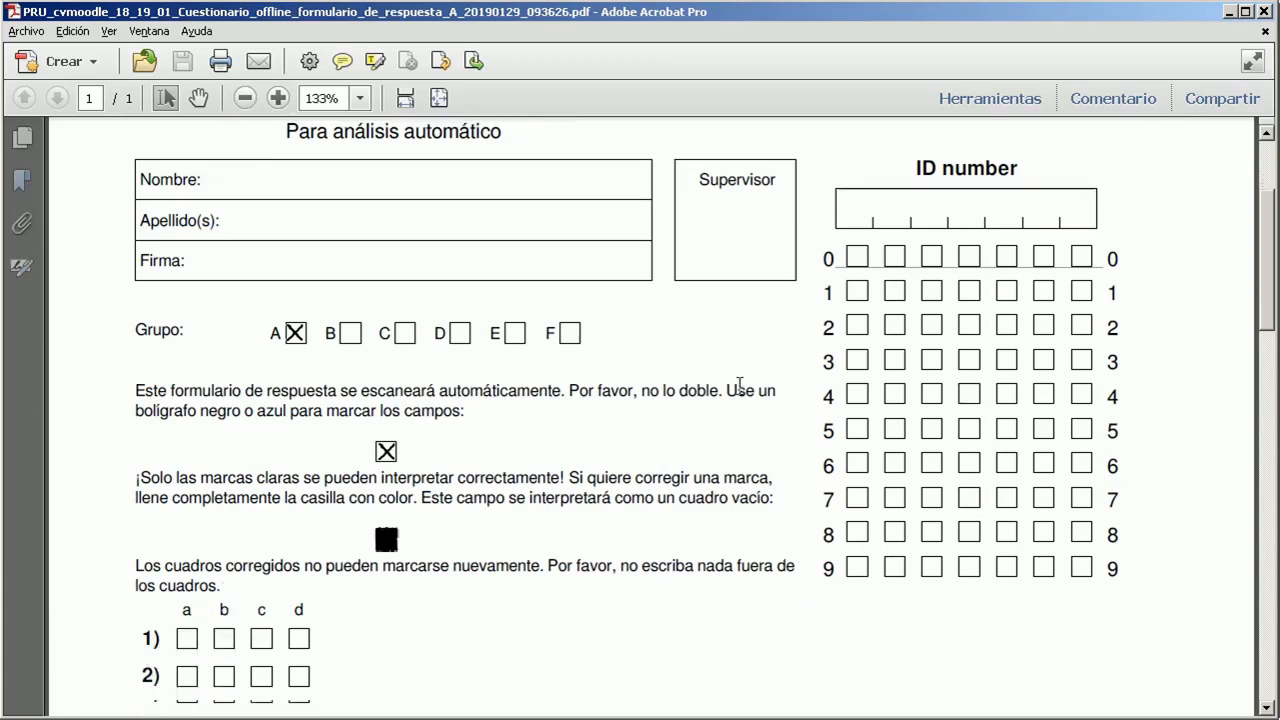
scroll(740, 387, down, 1)
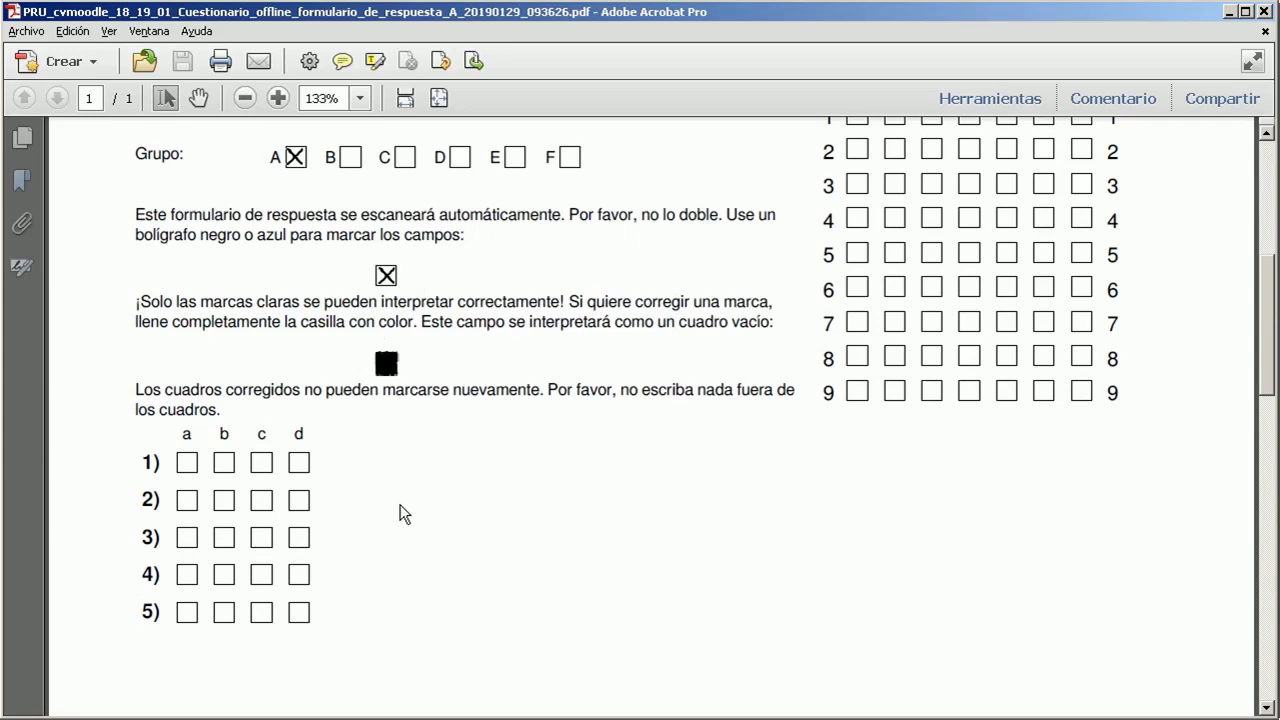
click(1263, 13)
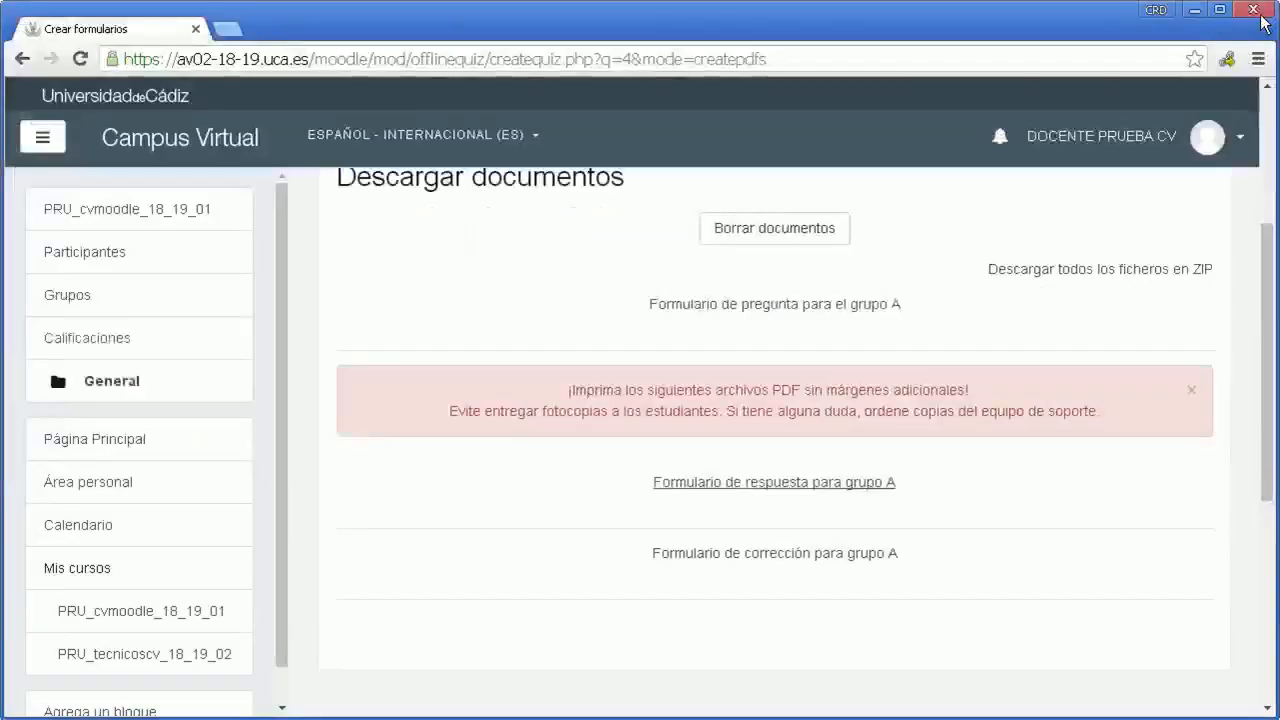
- Open the correction form PDF for group A, check the correct answers of all questions, and return to the PDF forms page
click(765, 558)
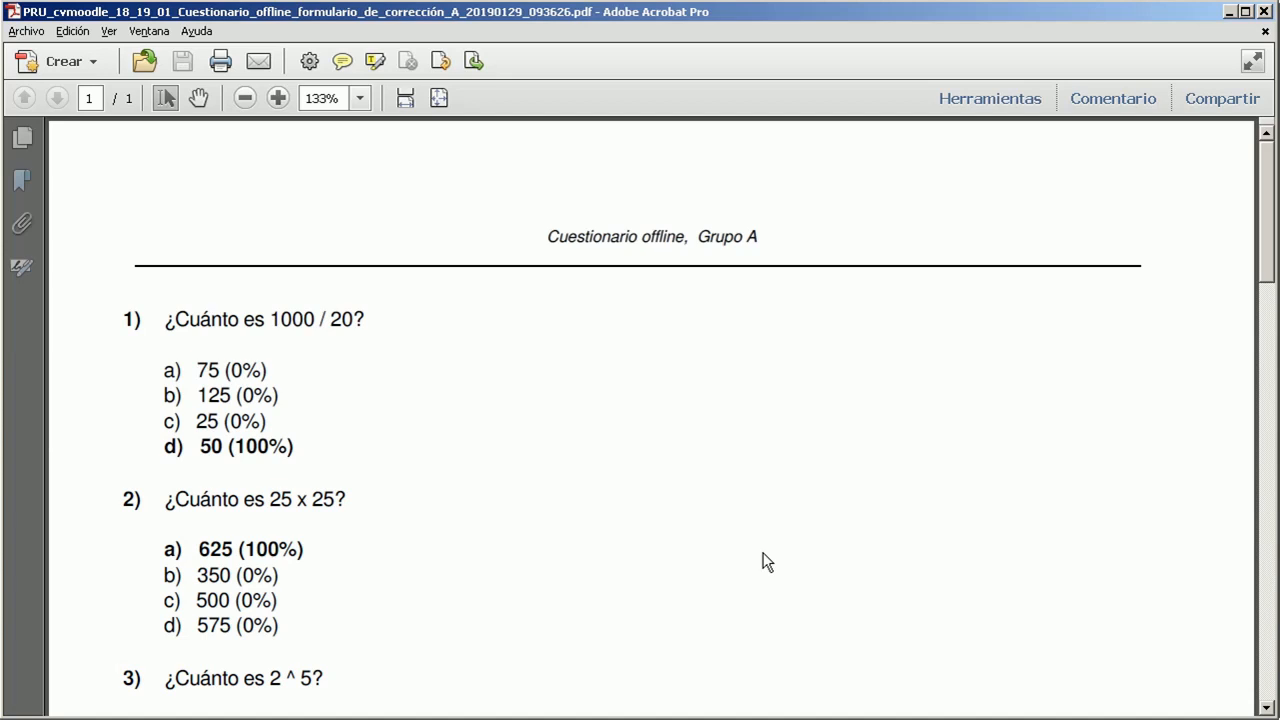
scroll(763, 553, down, 3)
scroll(763, 553, down, 4)
scroll(766, 561, down, 3)
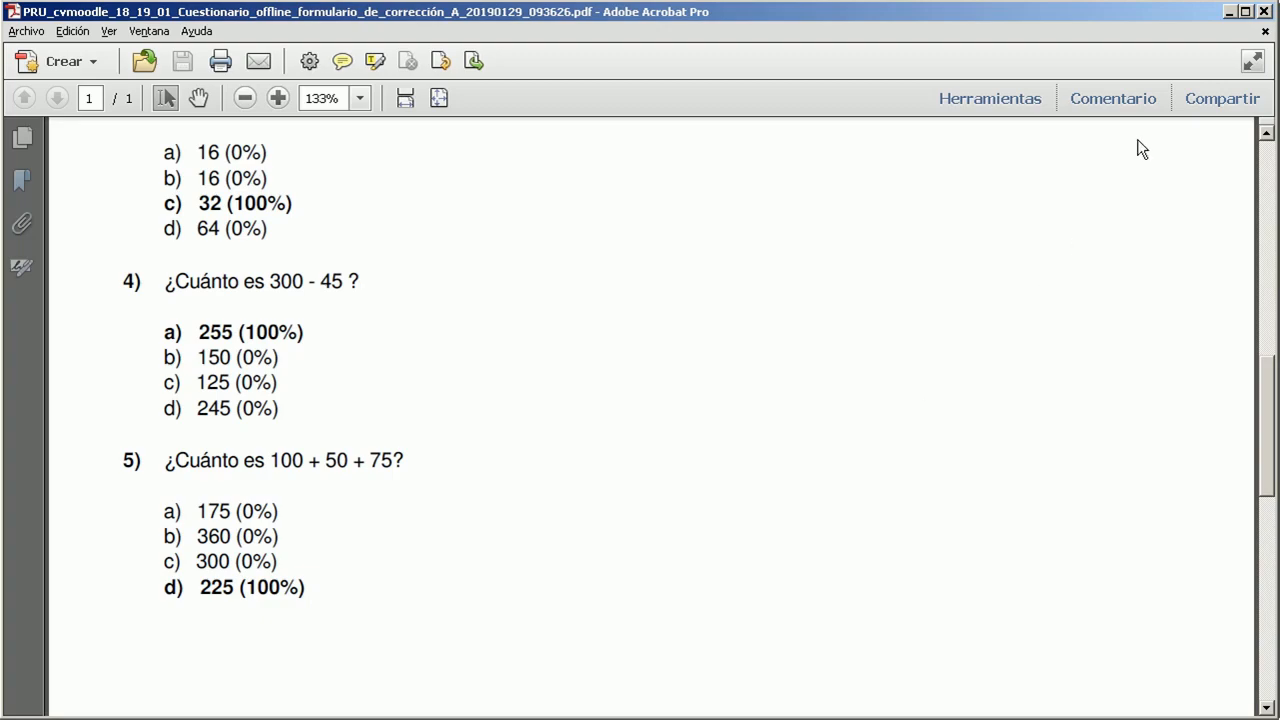
click(1264, 11)
scroll(1058, 645, up, 1)
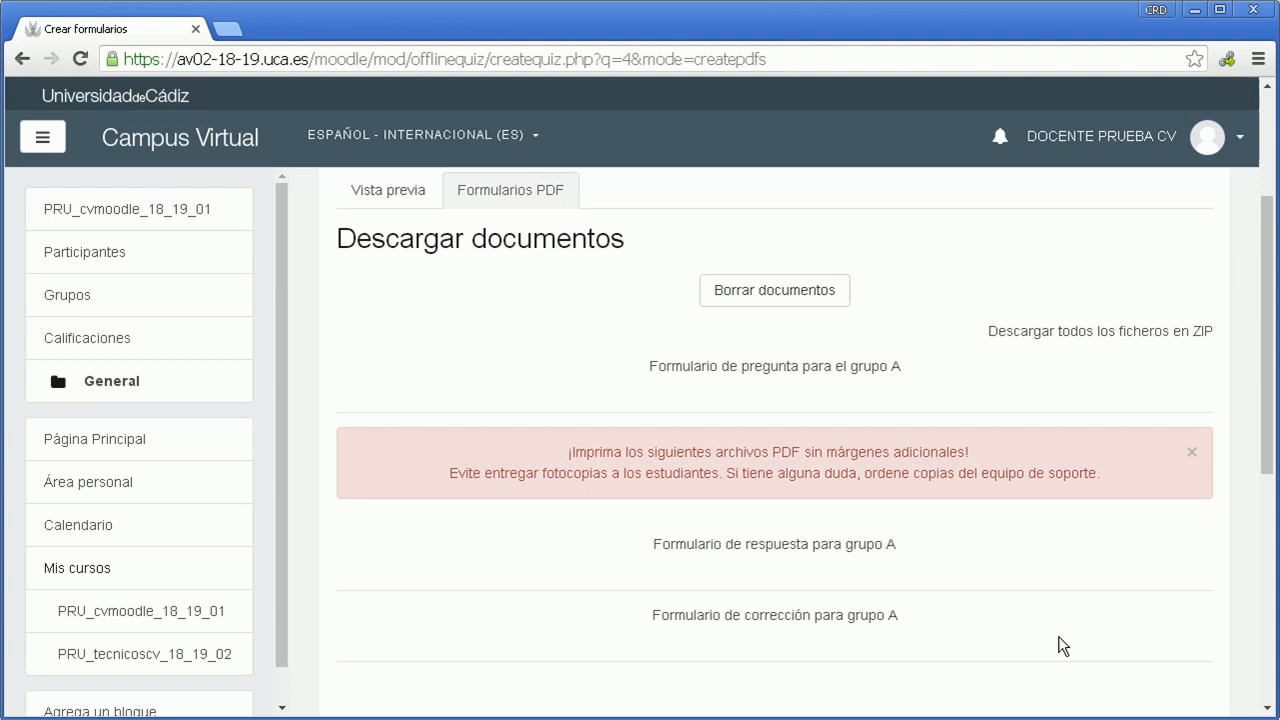
scroll(1060, 645, up, 3)
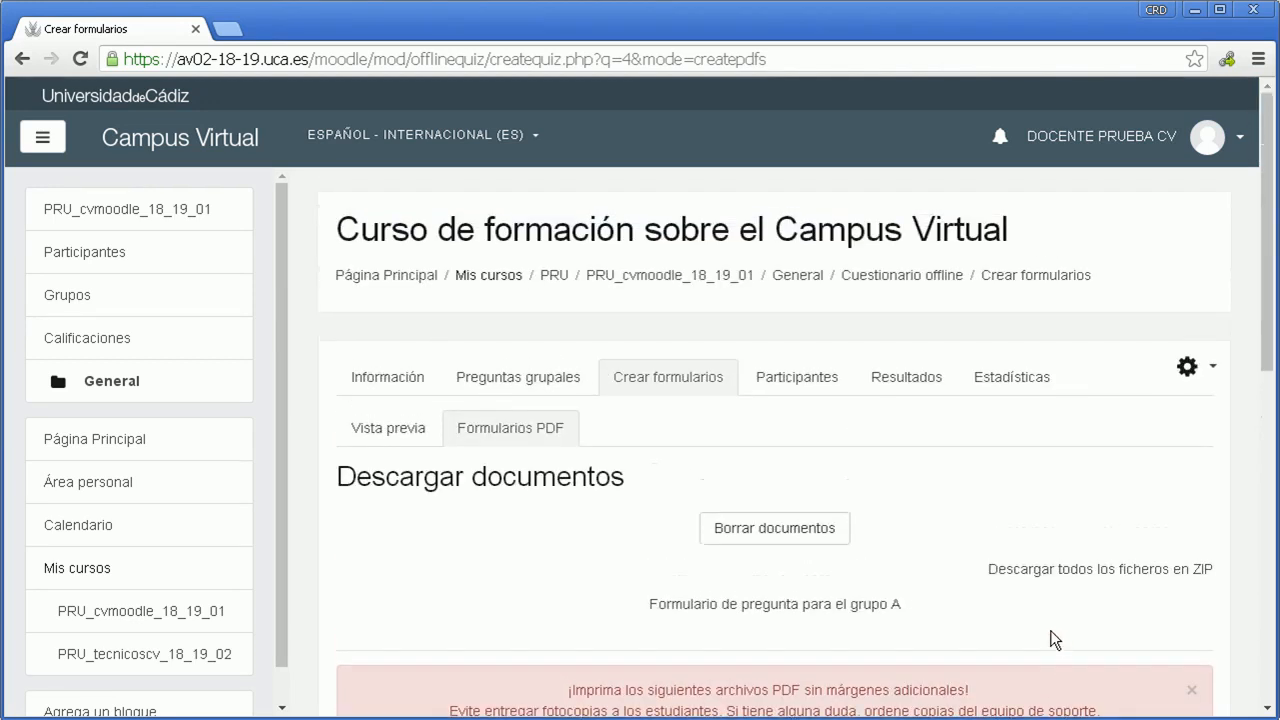
- Create a participant list named "Matemáticas turno de tarde" for the offline quiz
click(794, 384)
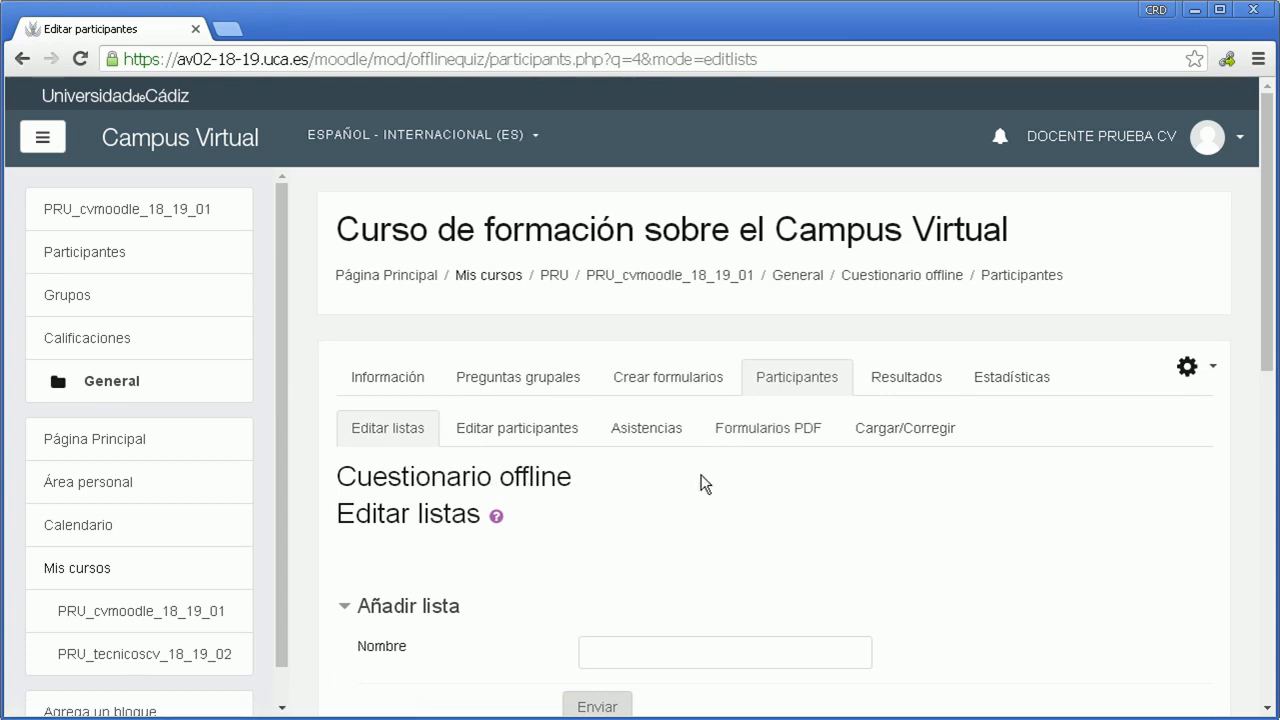
scroll(528, 636, down, 2)
click(661, 460)
text(Matemáticas turno de tarde)
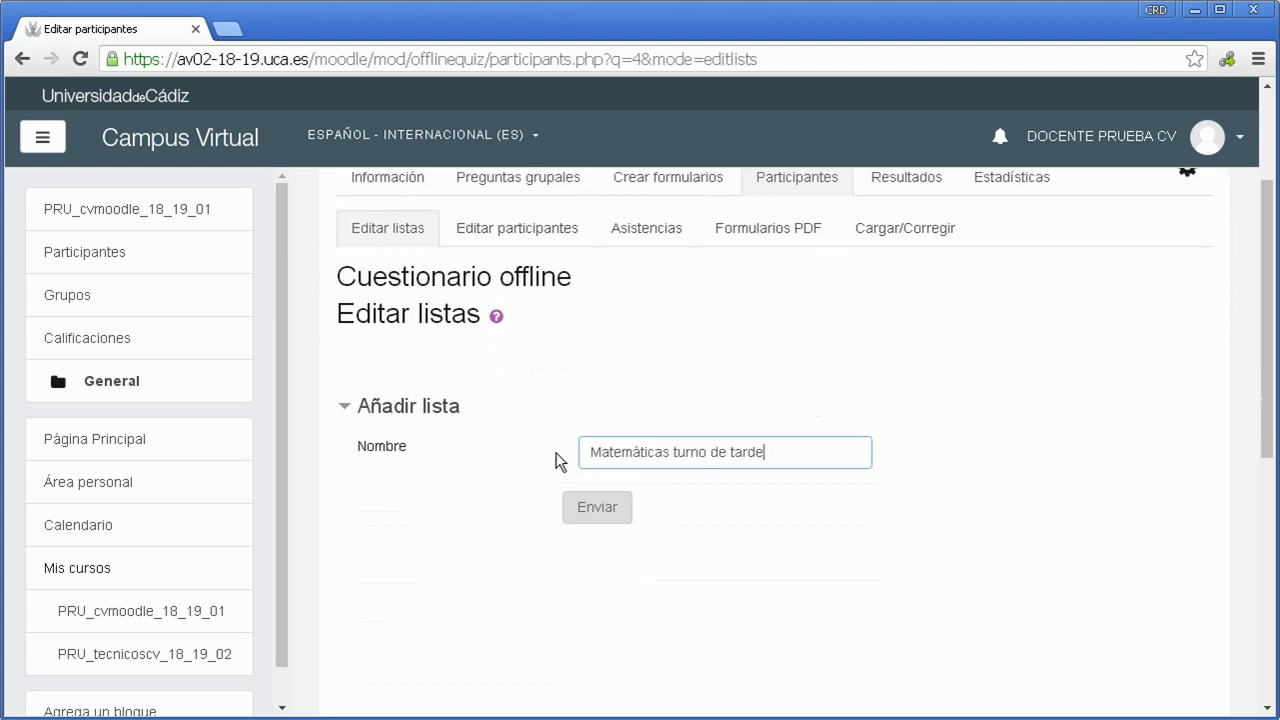
click(583, 508)
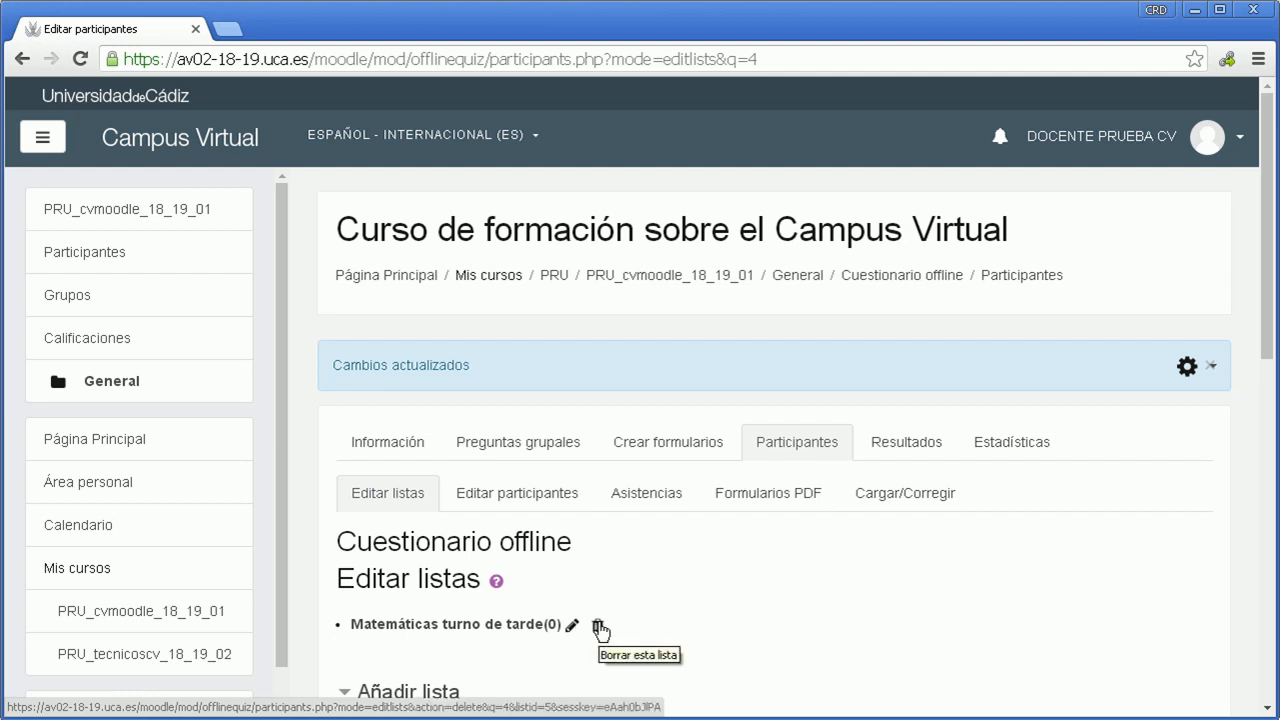
- Add all three potential members to the Matemáticas turno de tarde participant list
click(516, 497)
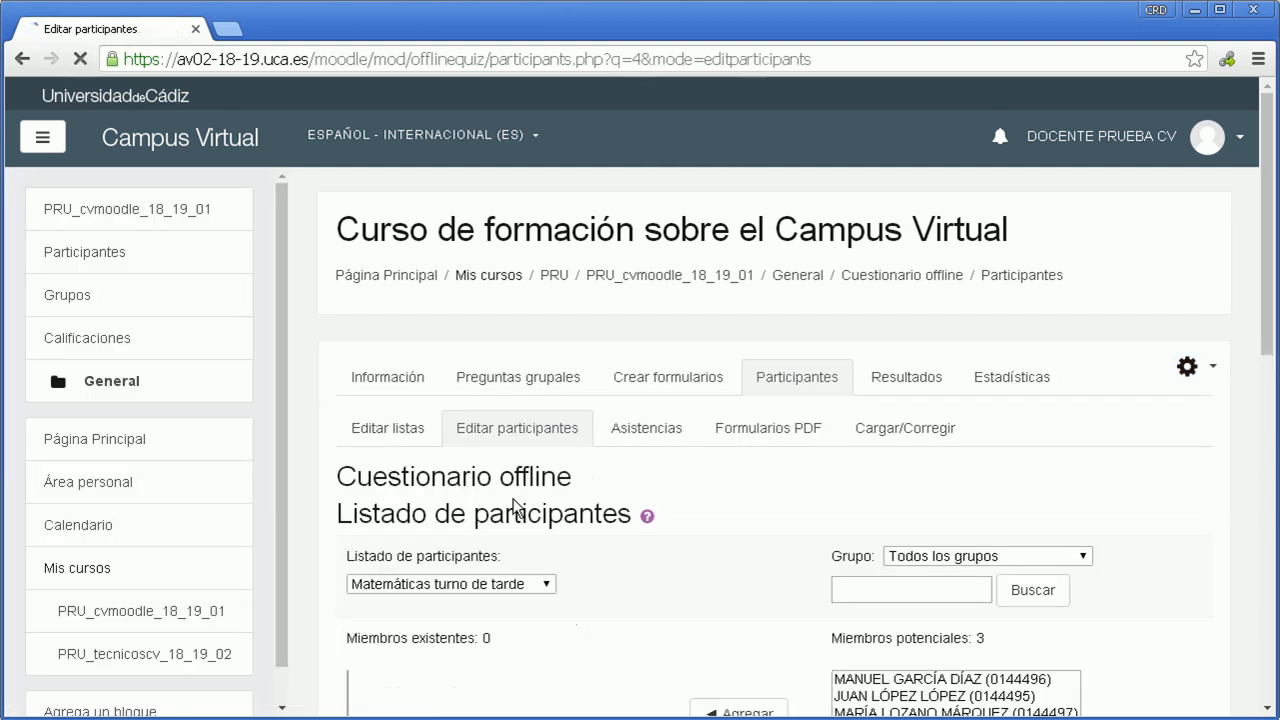
scroll(515, 500, down, 2)
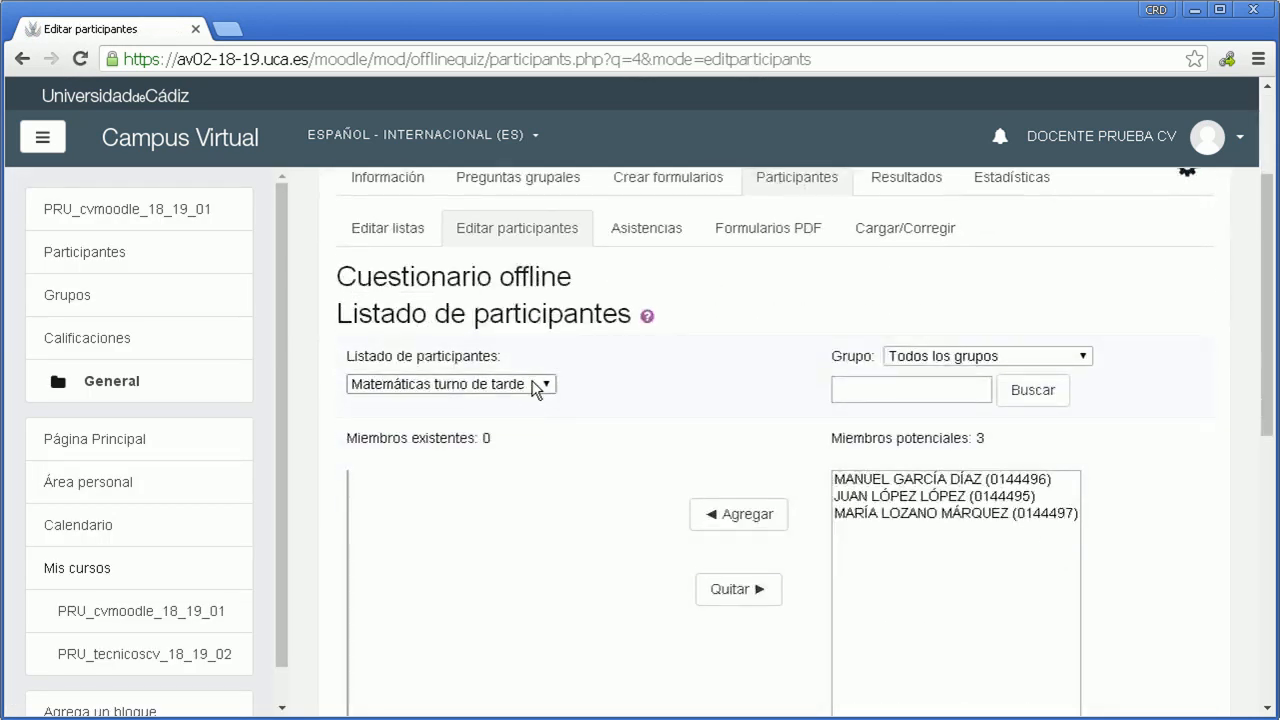
click(537, 383)
click(503, 396)
scroll(675, 451, down, 1)
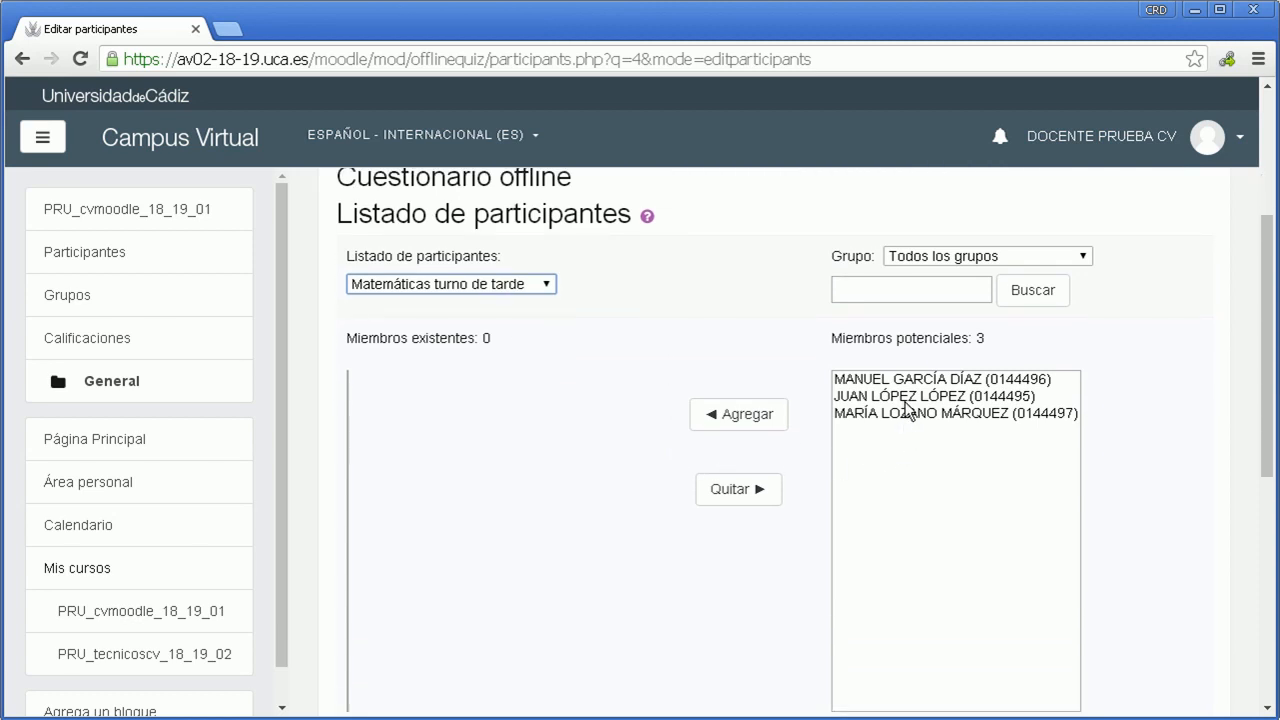
click(903, 380)
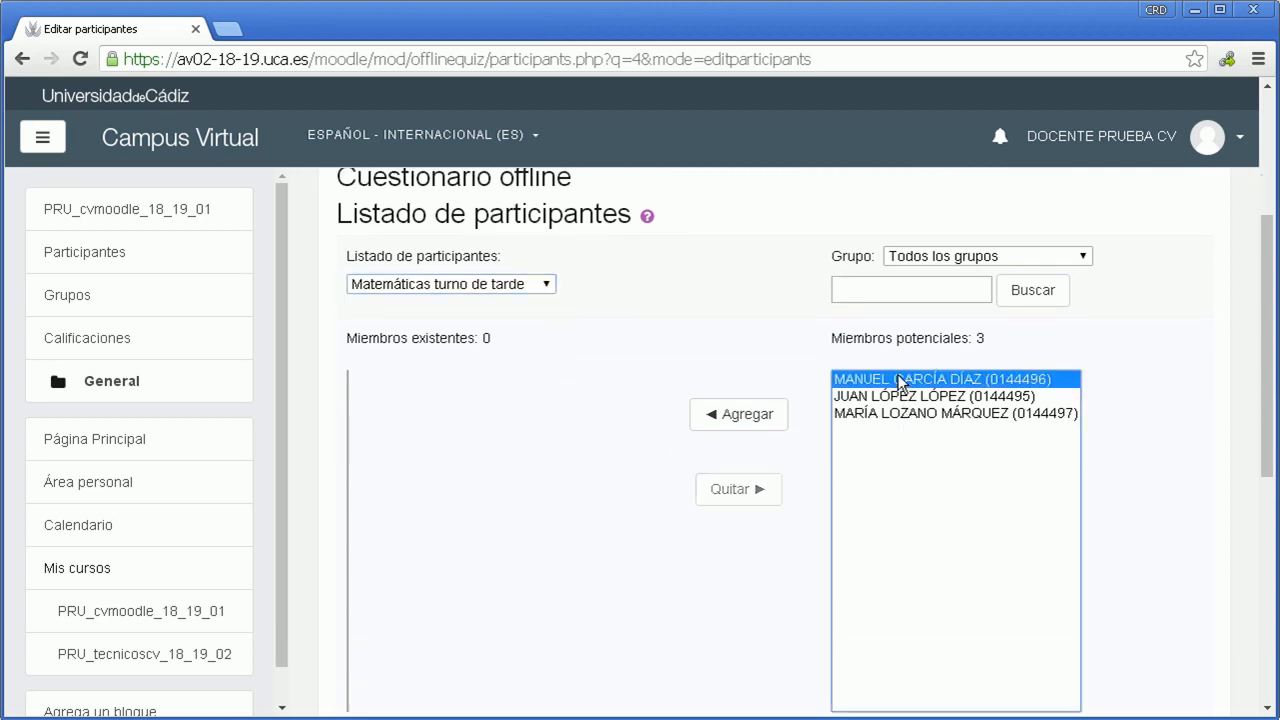
drag(900, 404, 898, 418)
click(735, 425)
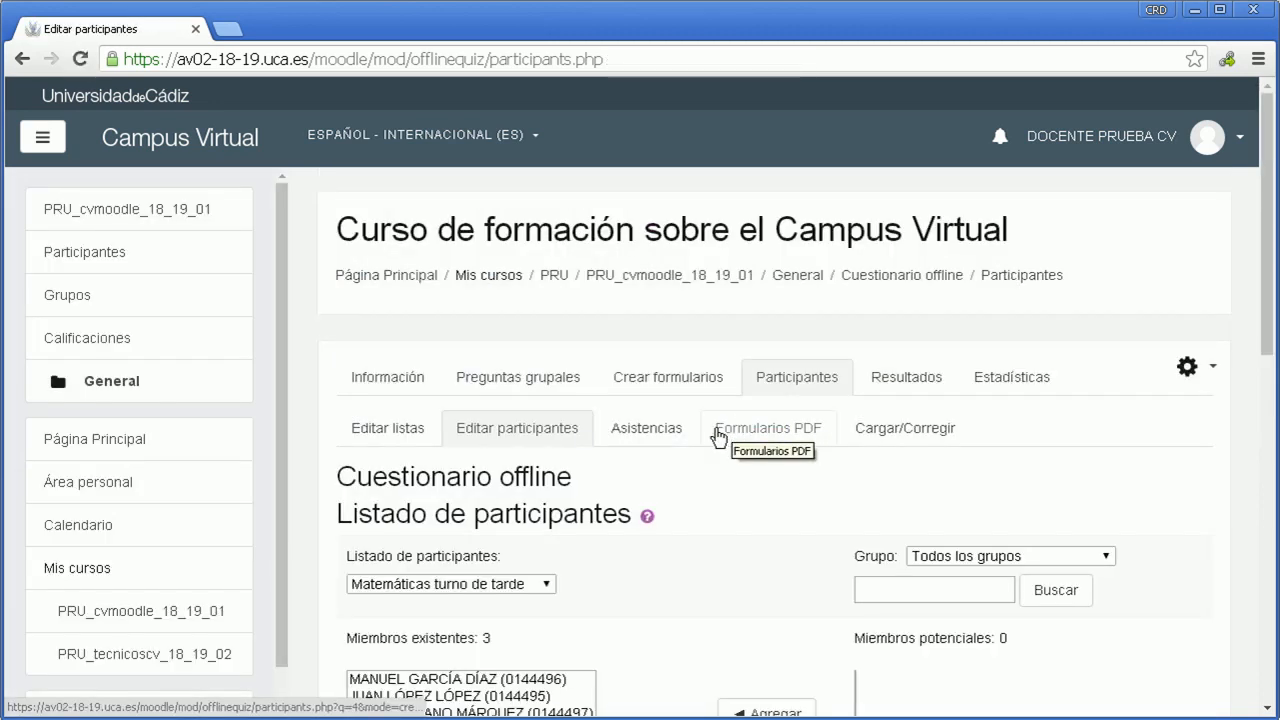
scroll(716, 428, down, 2)
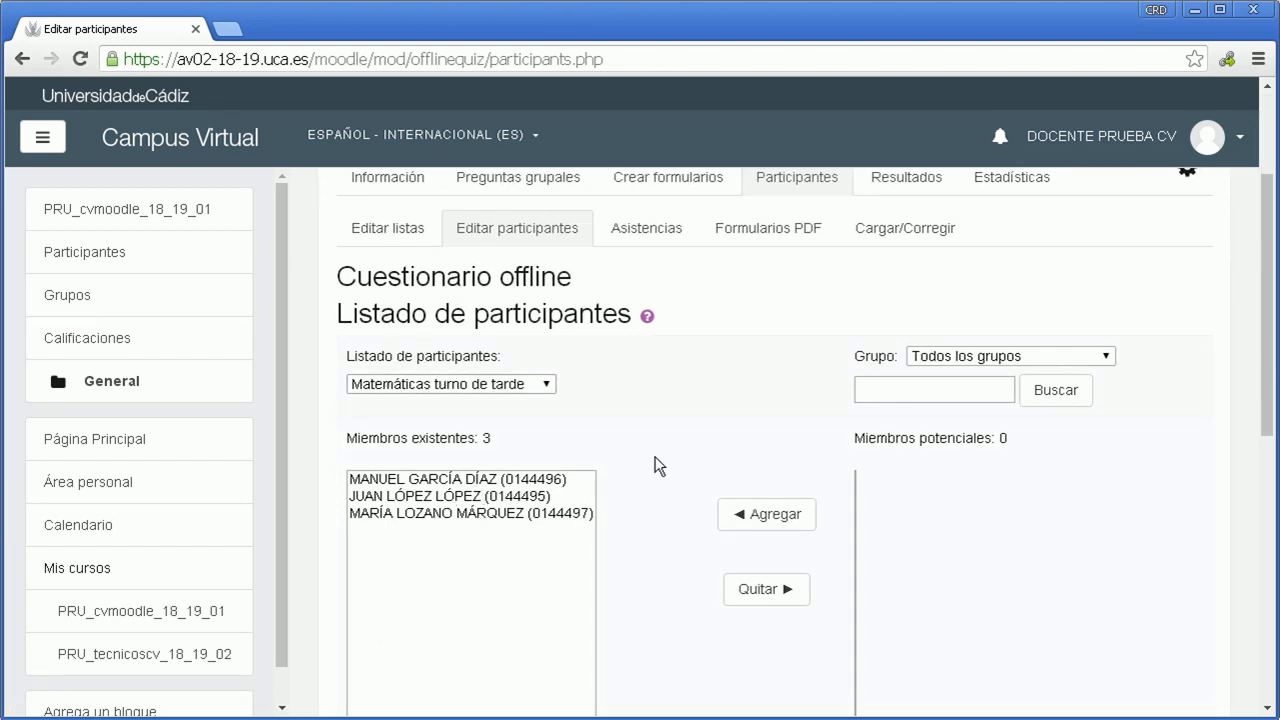
- In the attendance list, select the first two participants and view the available bulk attendance actions without applying any
click(649, 240)
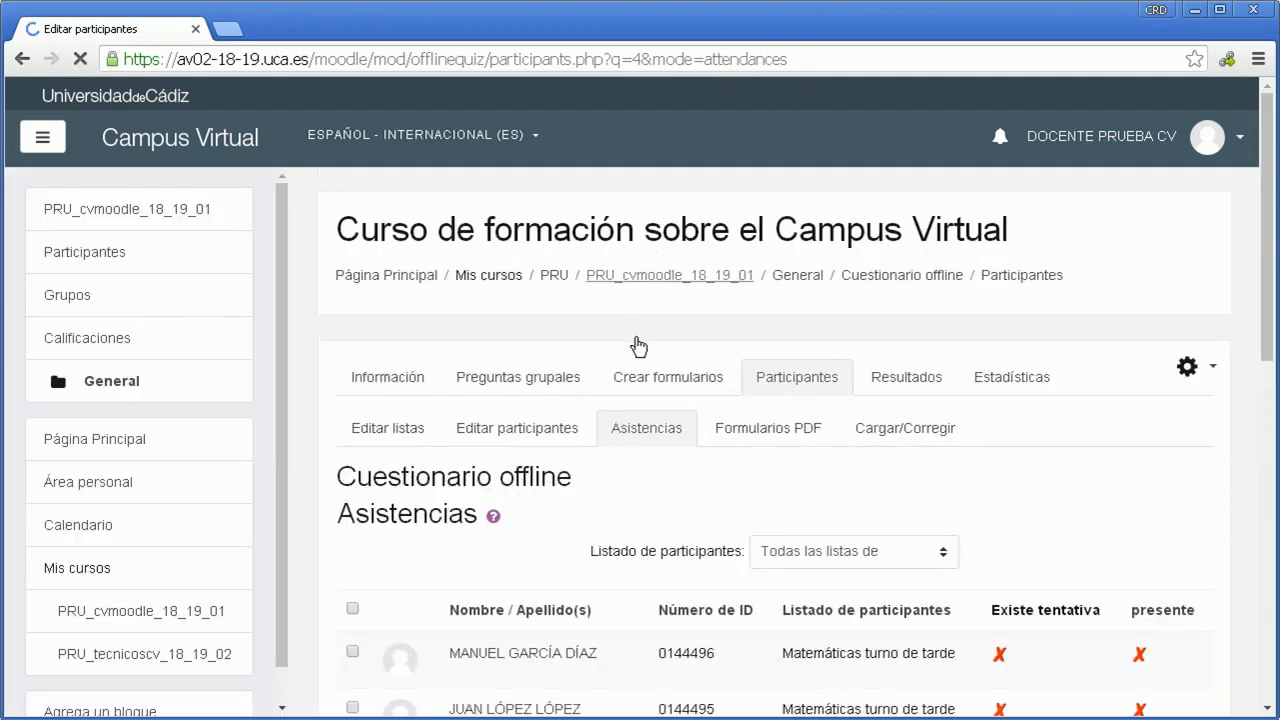
scroll(636, 345, down, 3)
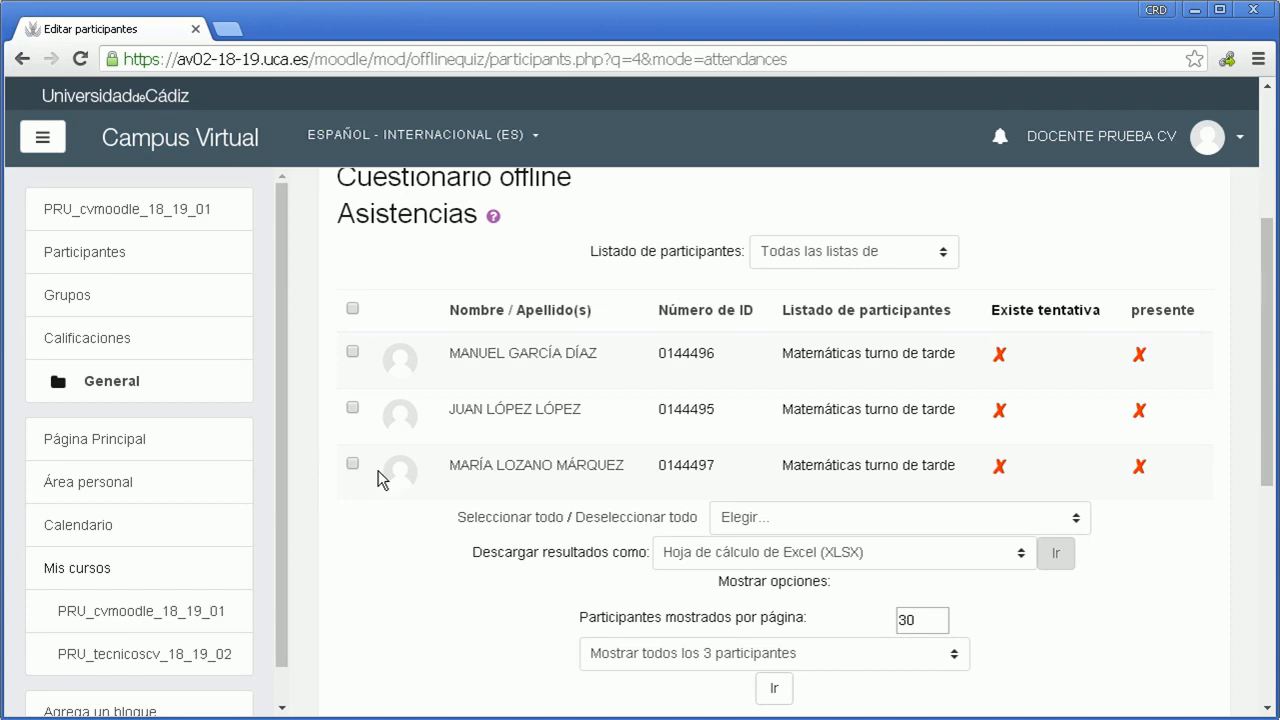
click(352, 351)
click(352, 408)
click(886, 523)
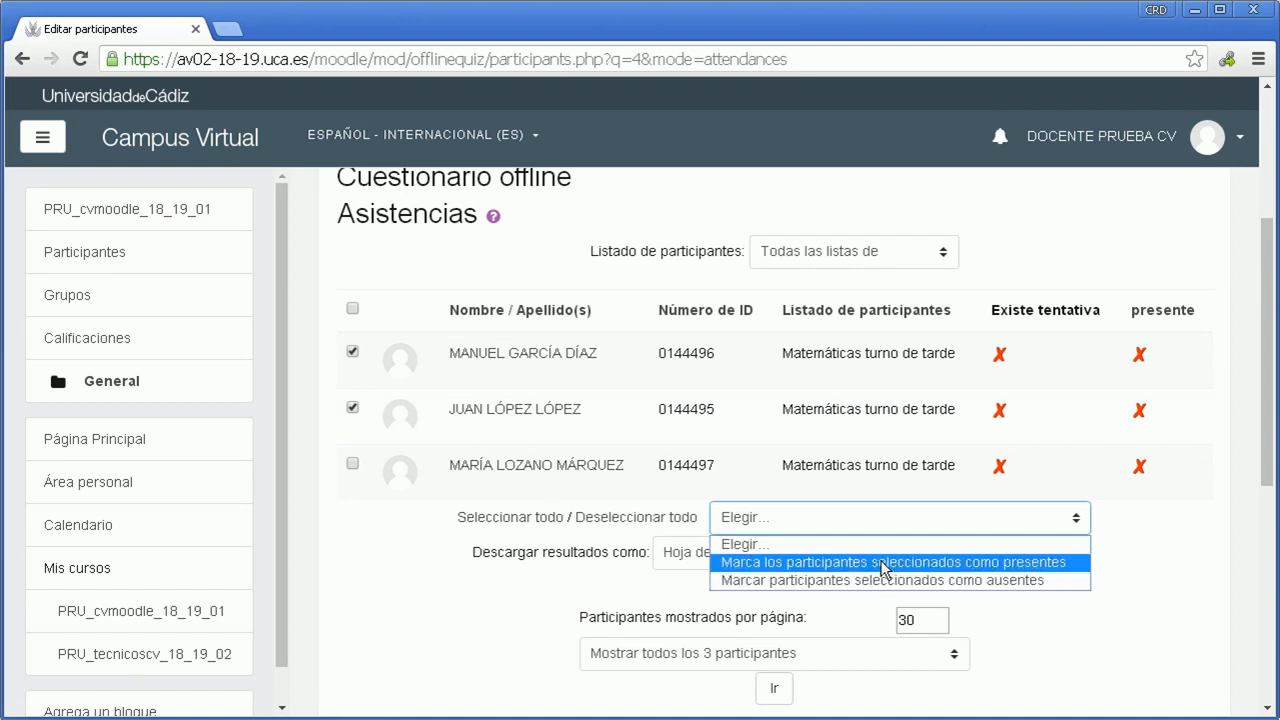
click(1201, 594)
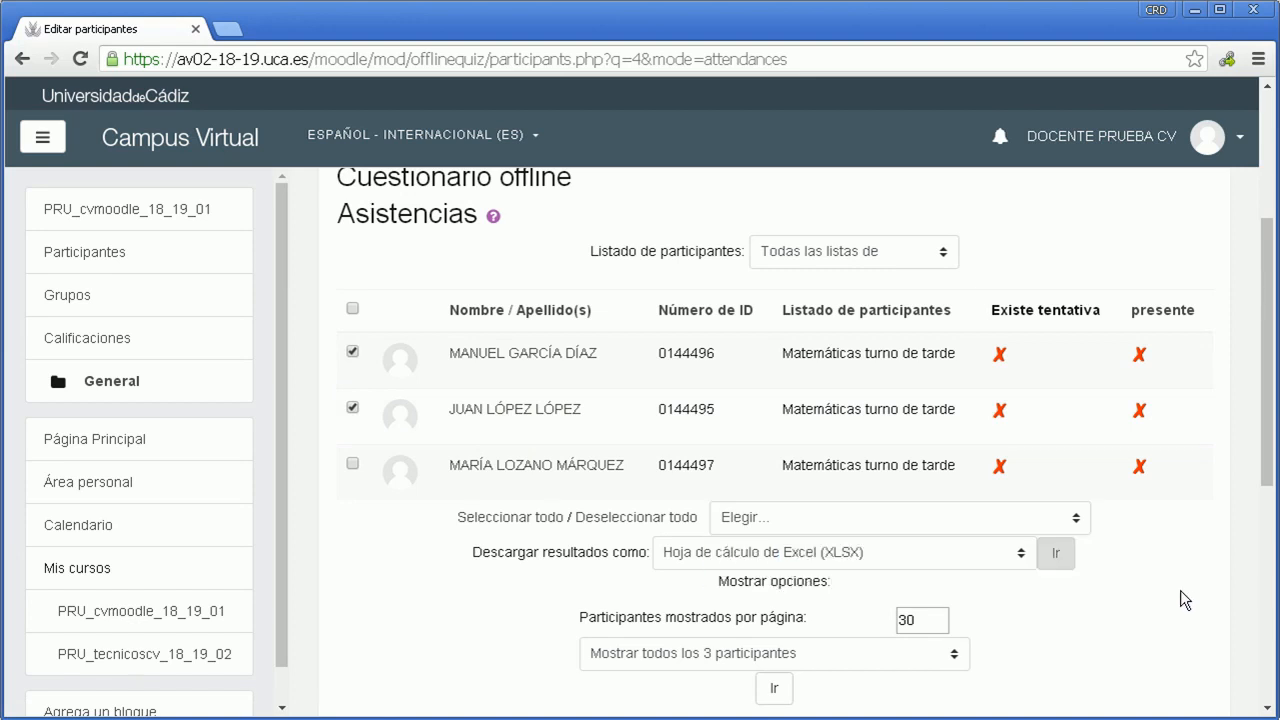
scroll(1180, 590, up, 1)
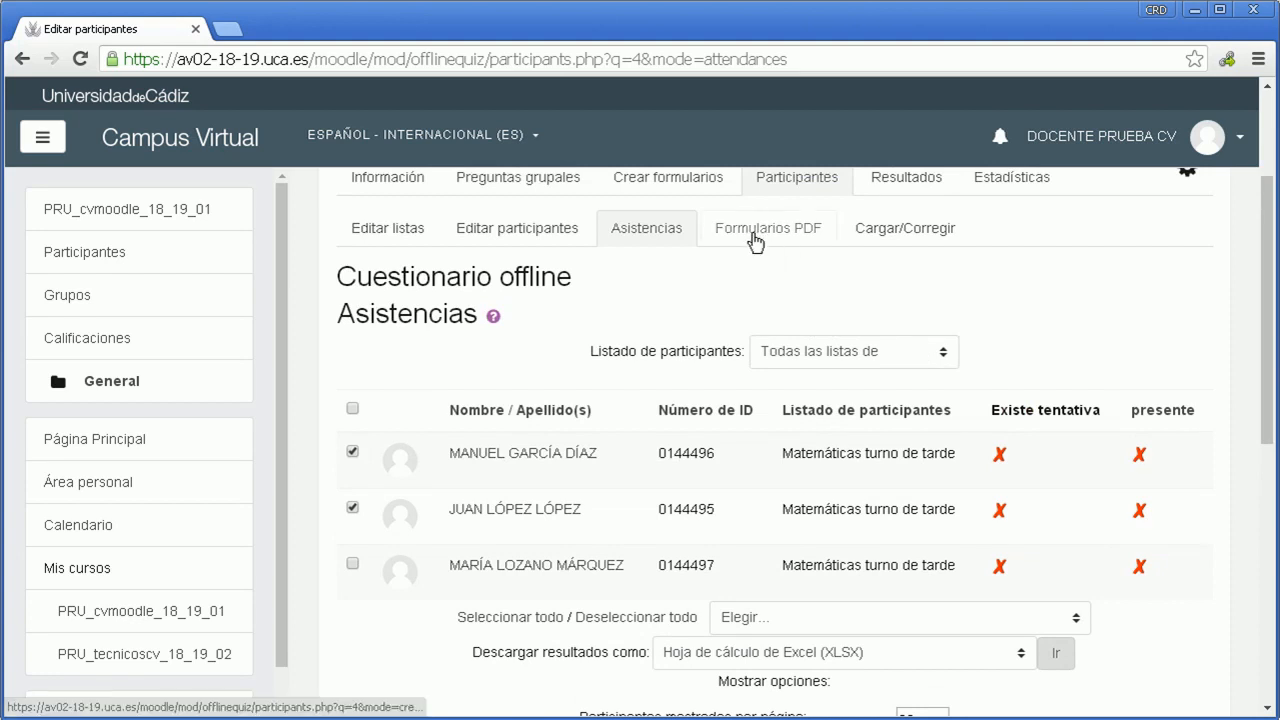
- Open the PDF attendance sheet for the Matemáticas turno de tarde list, review it and its marked scan, and close both
click(754, 238)
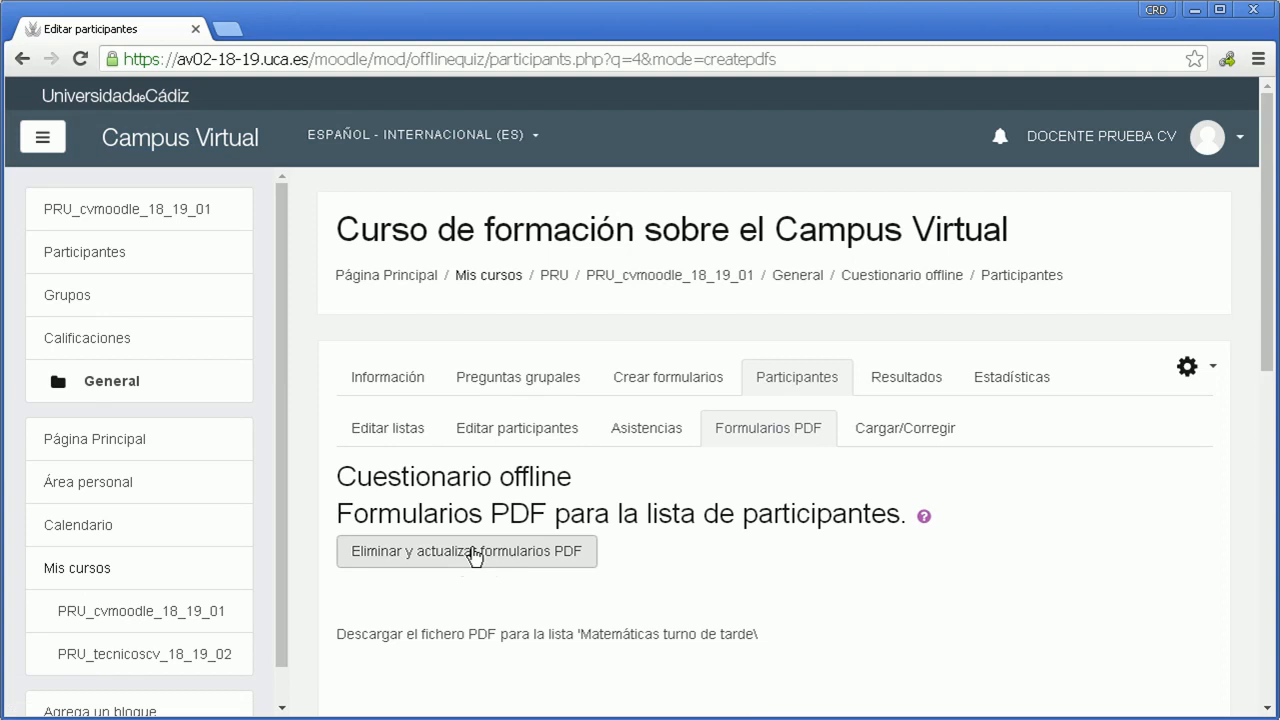
click(584, 634)
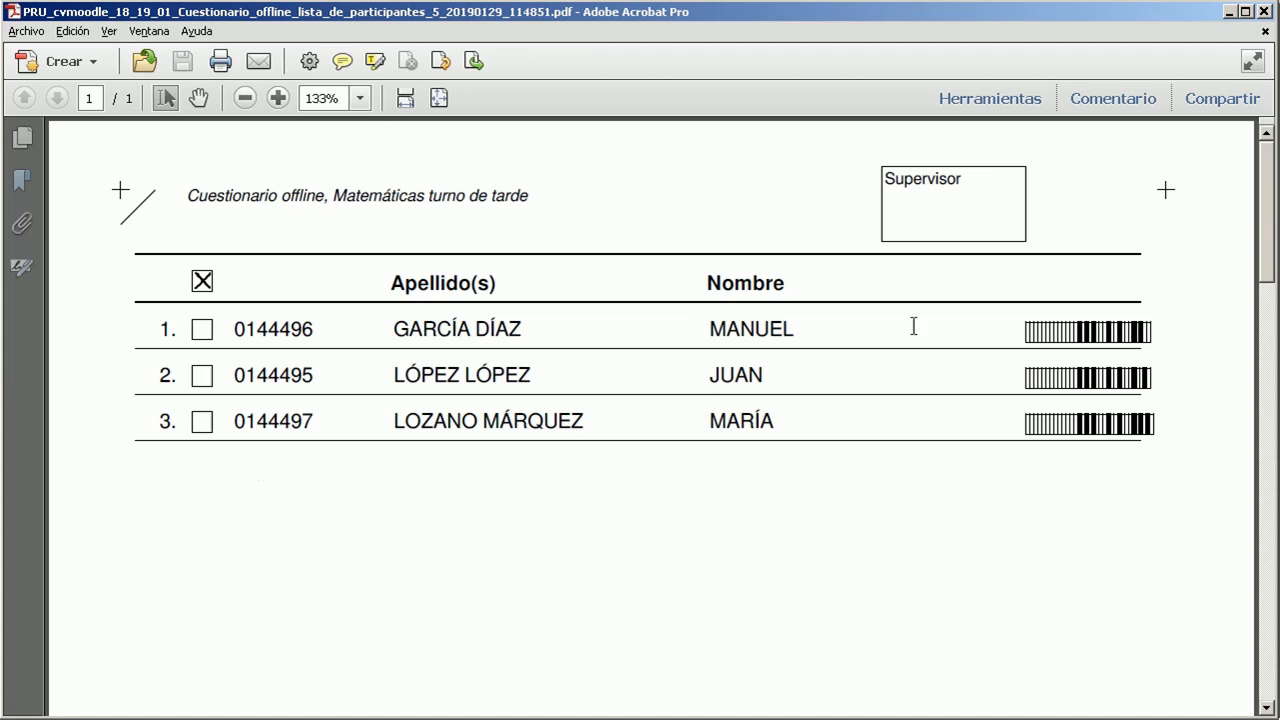
click(1264, 11)
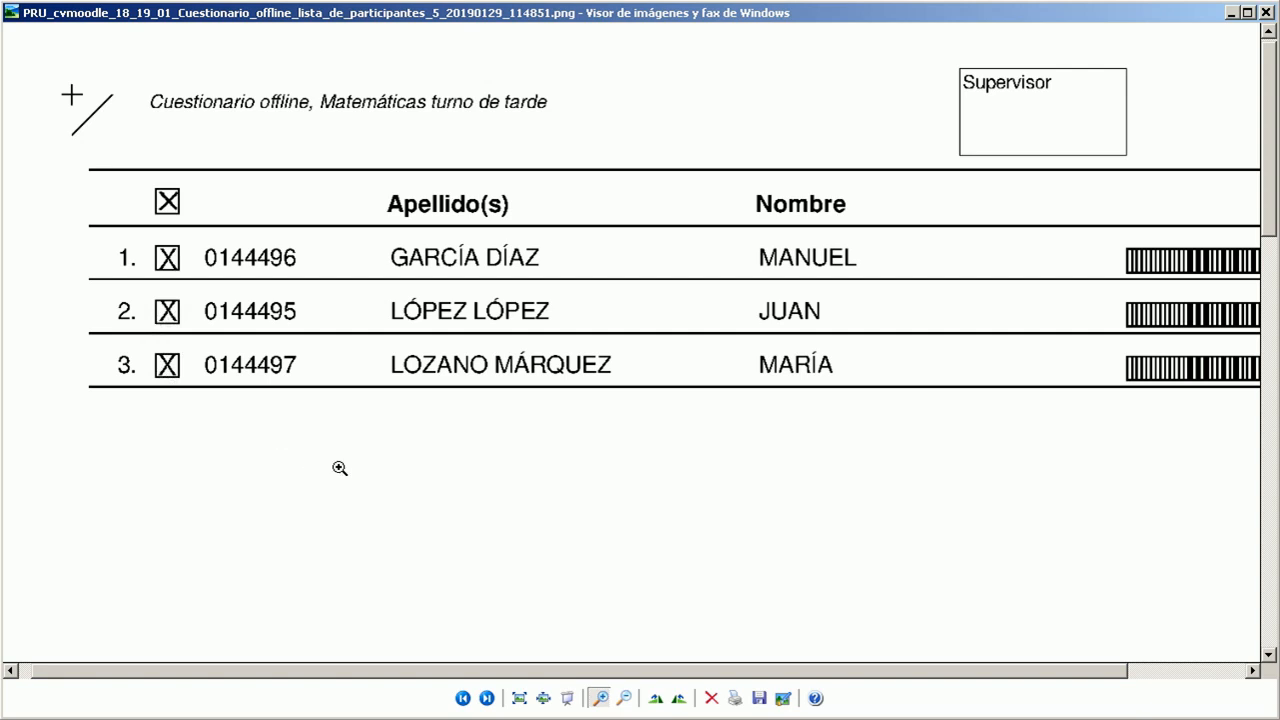
click(1265, 12)
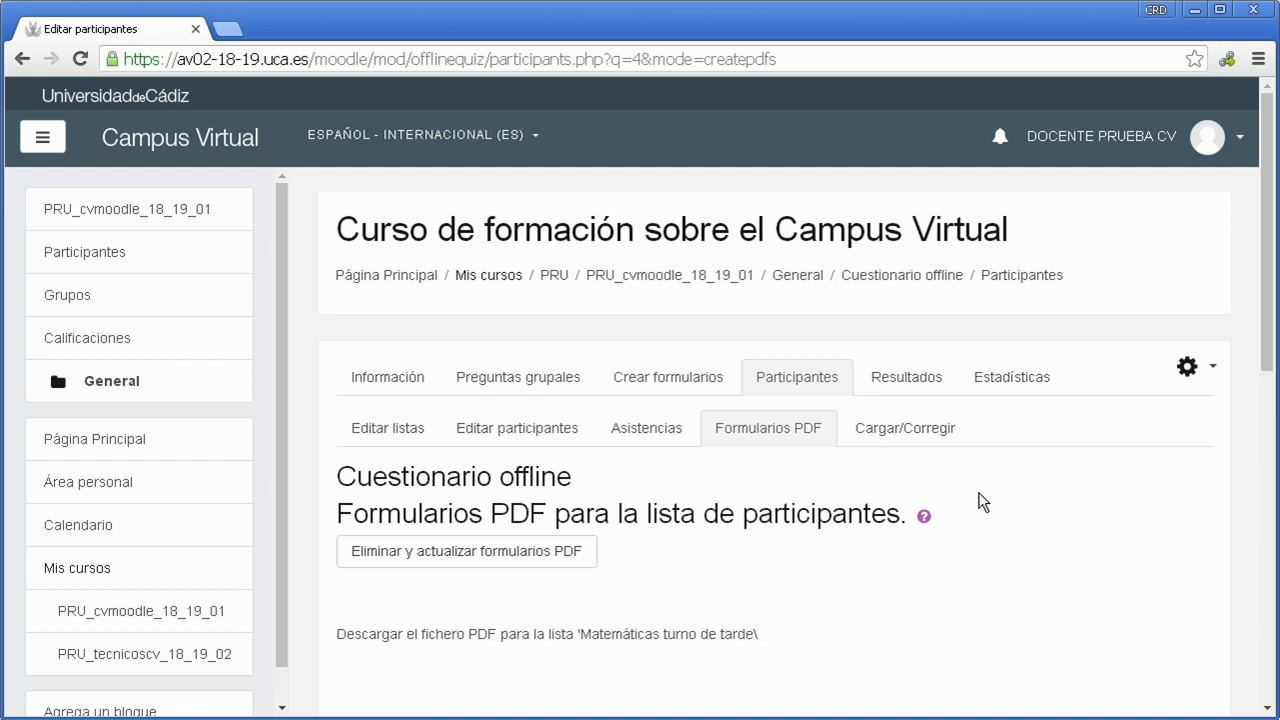
- Upload the scanned attendance sheet PRU_cvmoodle_18_19_01_Cuestionario_offline_lista_de_participantes_5_20190129_114851.png and import it as a participant list
click(919, 440)
scroll(917, 436, down, 2)
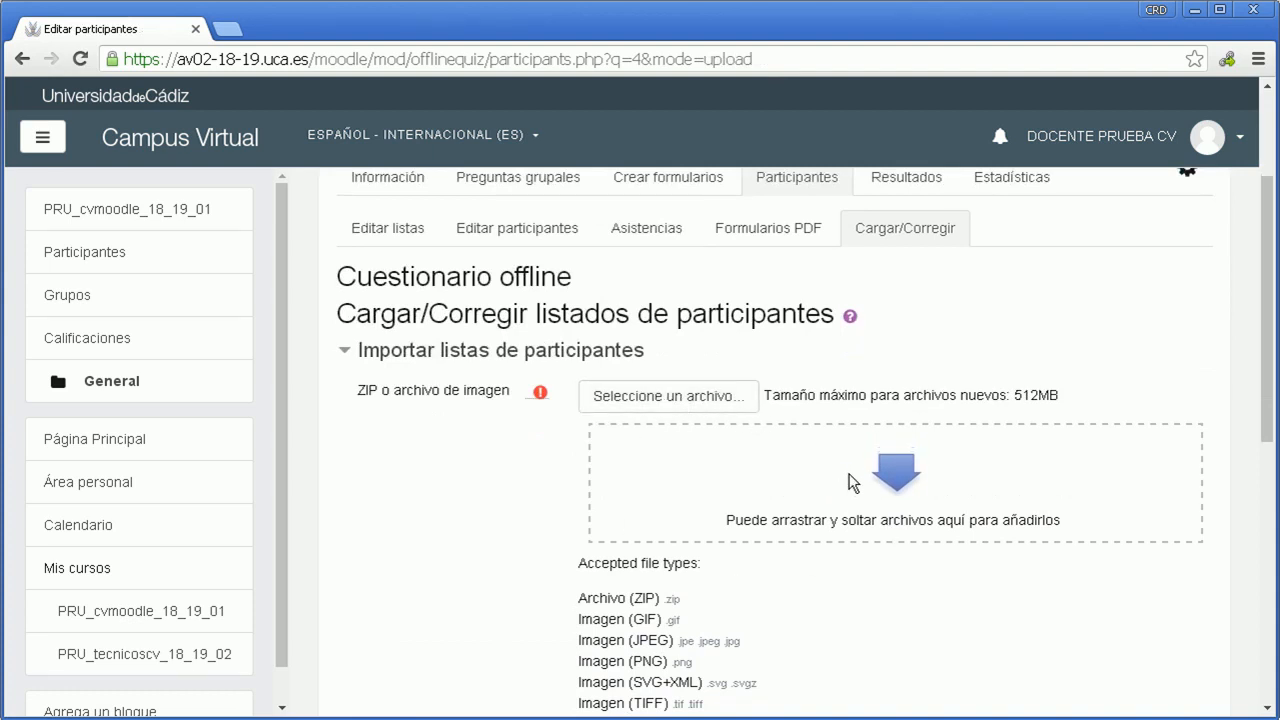
key(alt+Tab)
drag(163, 466, 713, 471)
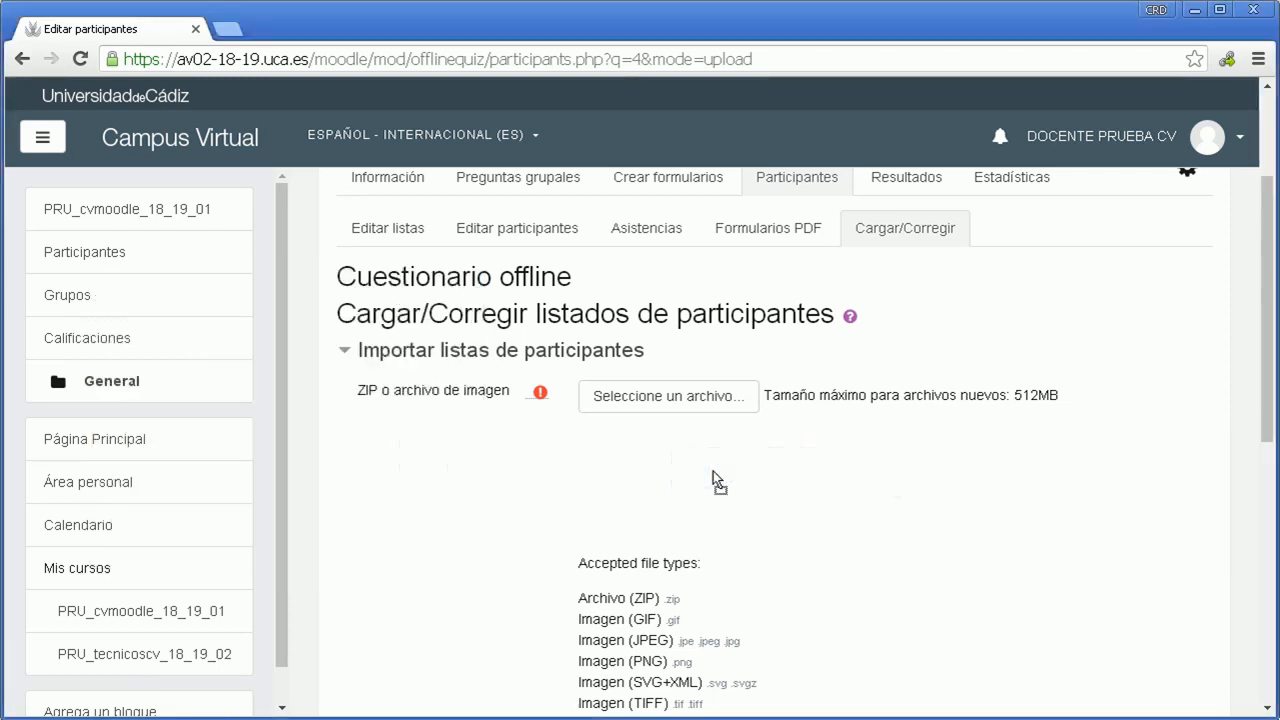
scroll(533, 468, down, 1)
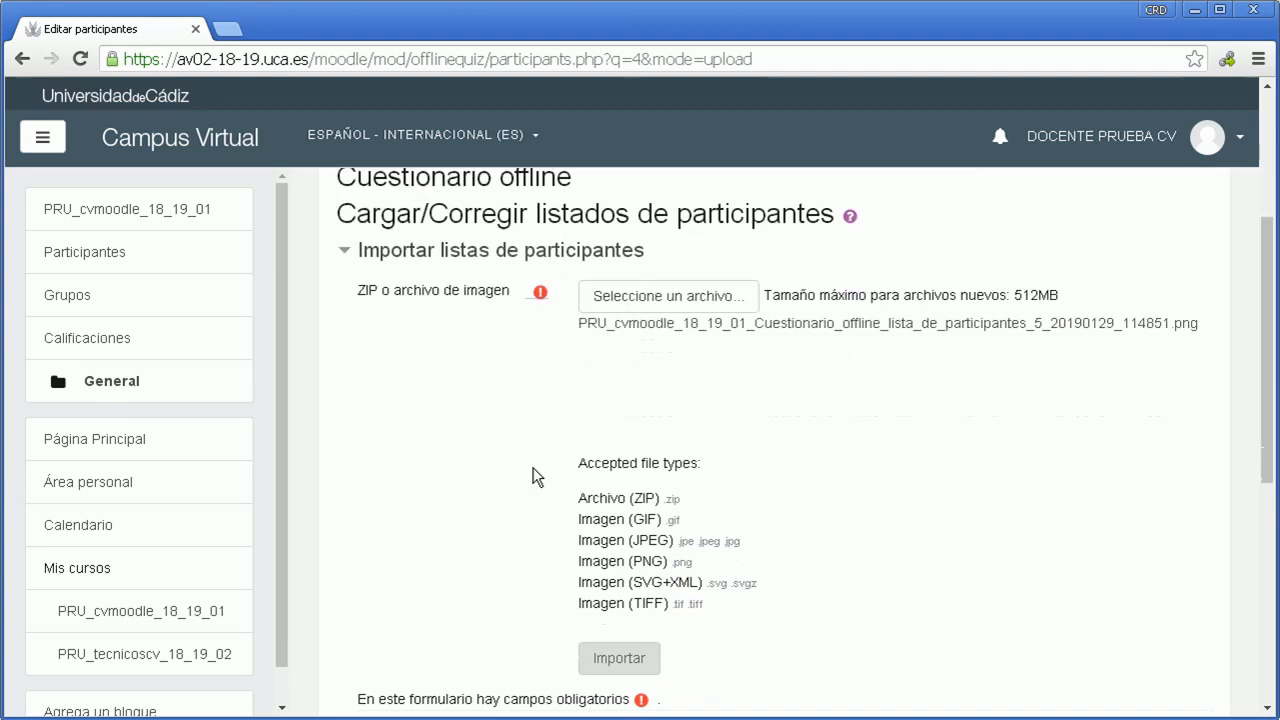
scroll(533, 476, down, 1)
click(614, 560)
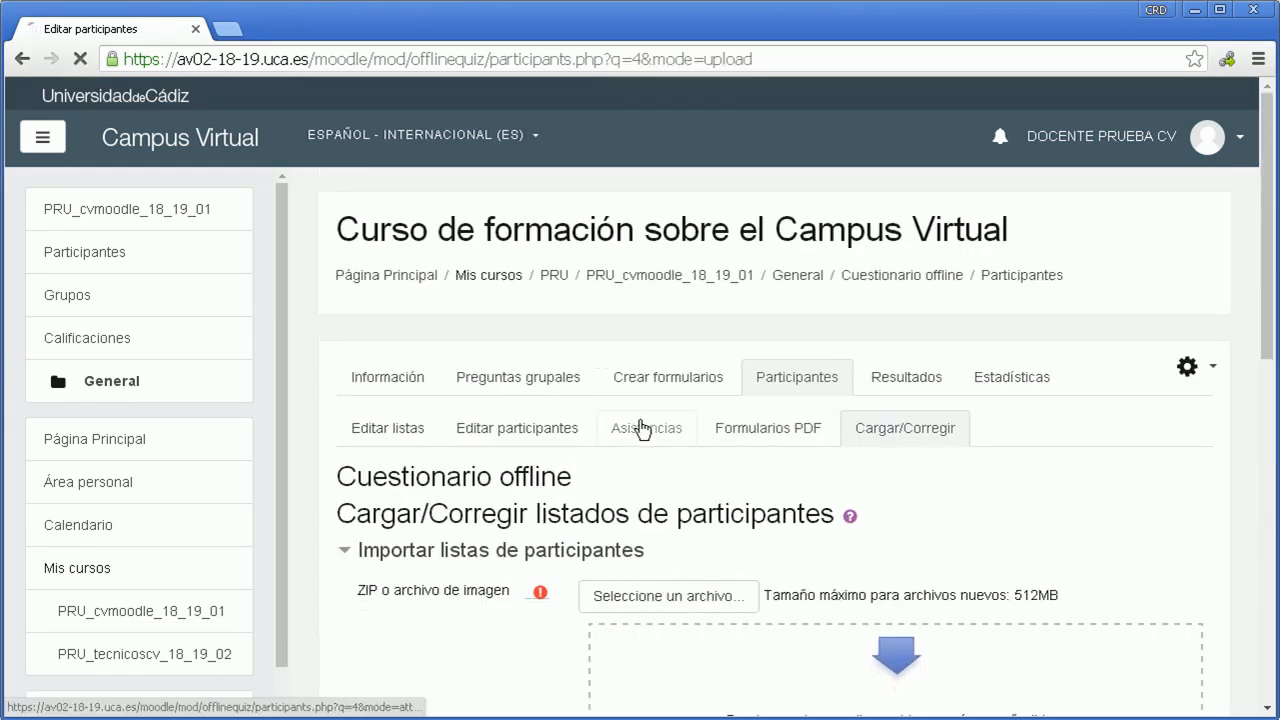
- Check the attendance list for each participant's presence and attempt status
click(641, 429)
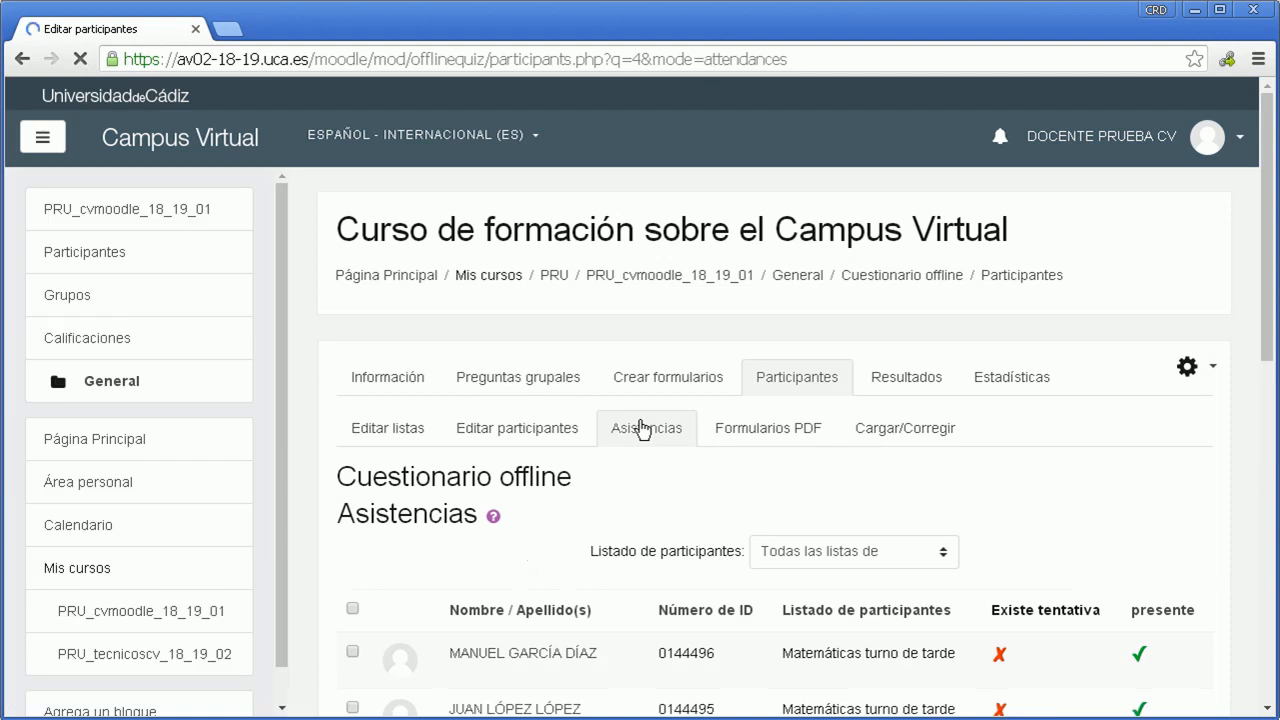
scroll(641, 429, down, 2)
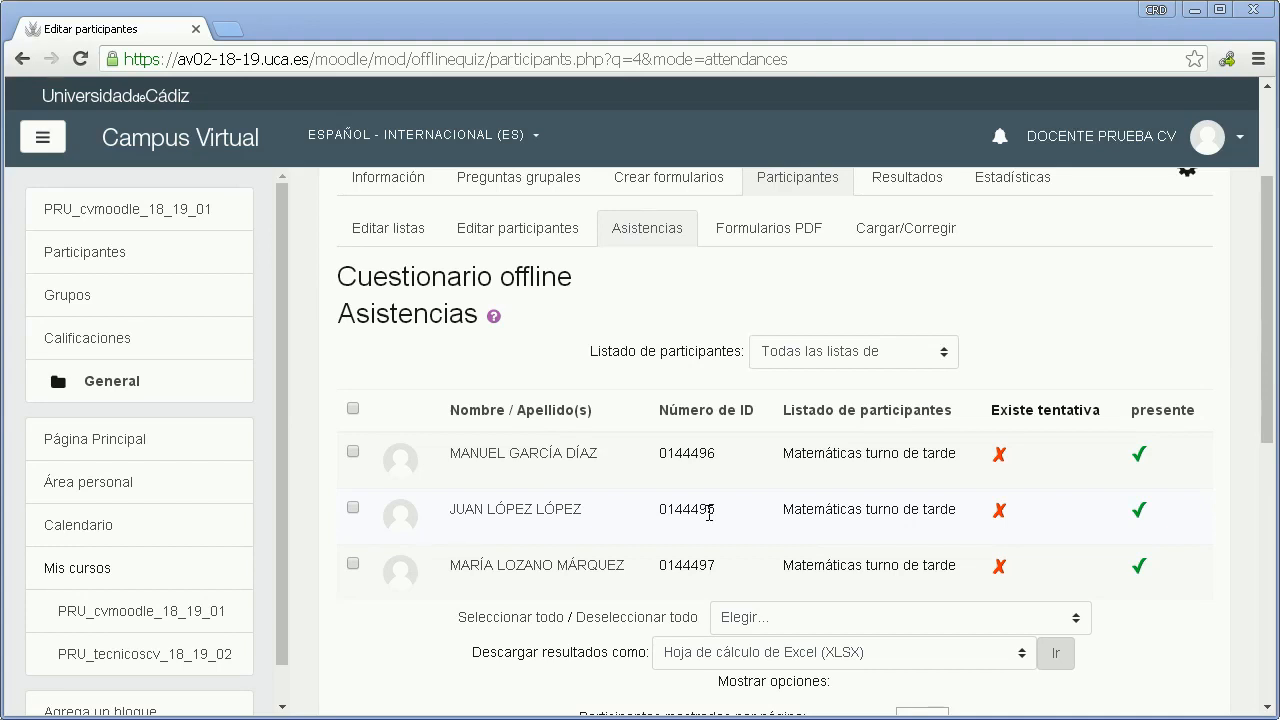
click(1192, 9)
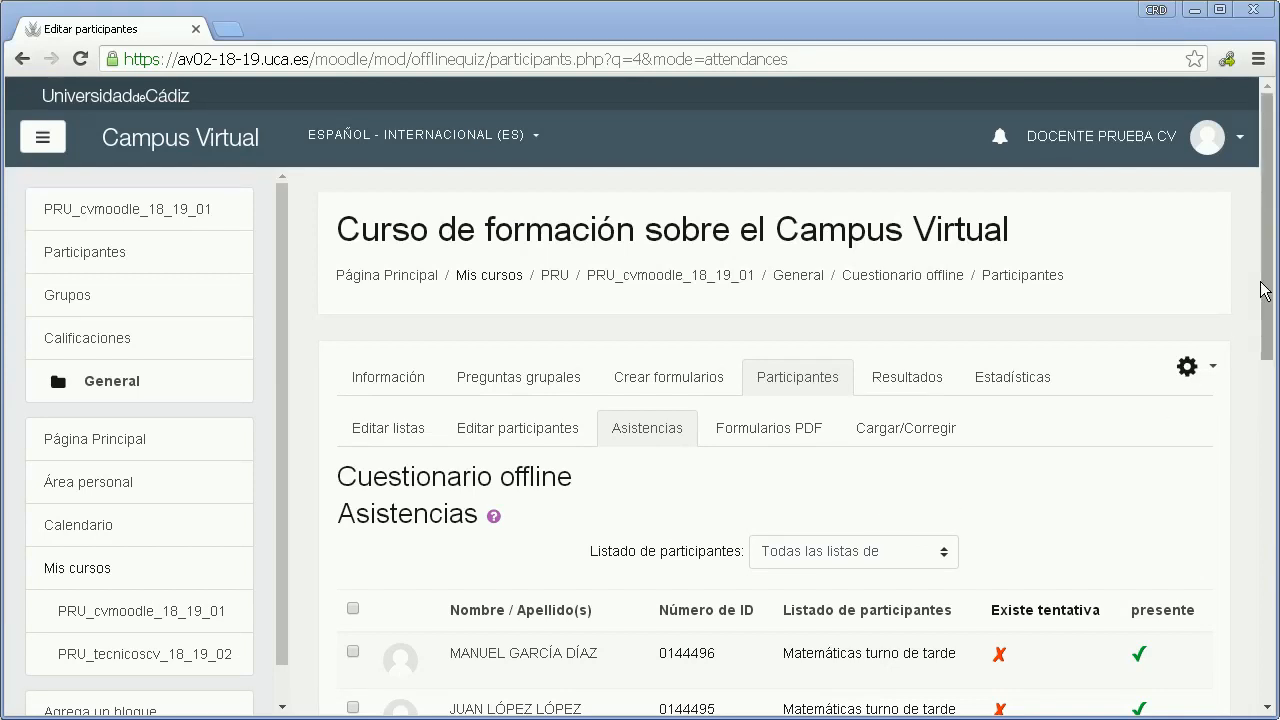
scroll(1007, 439, down, 2)
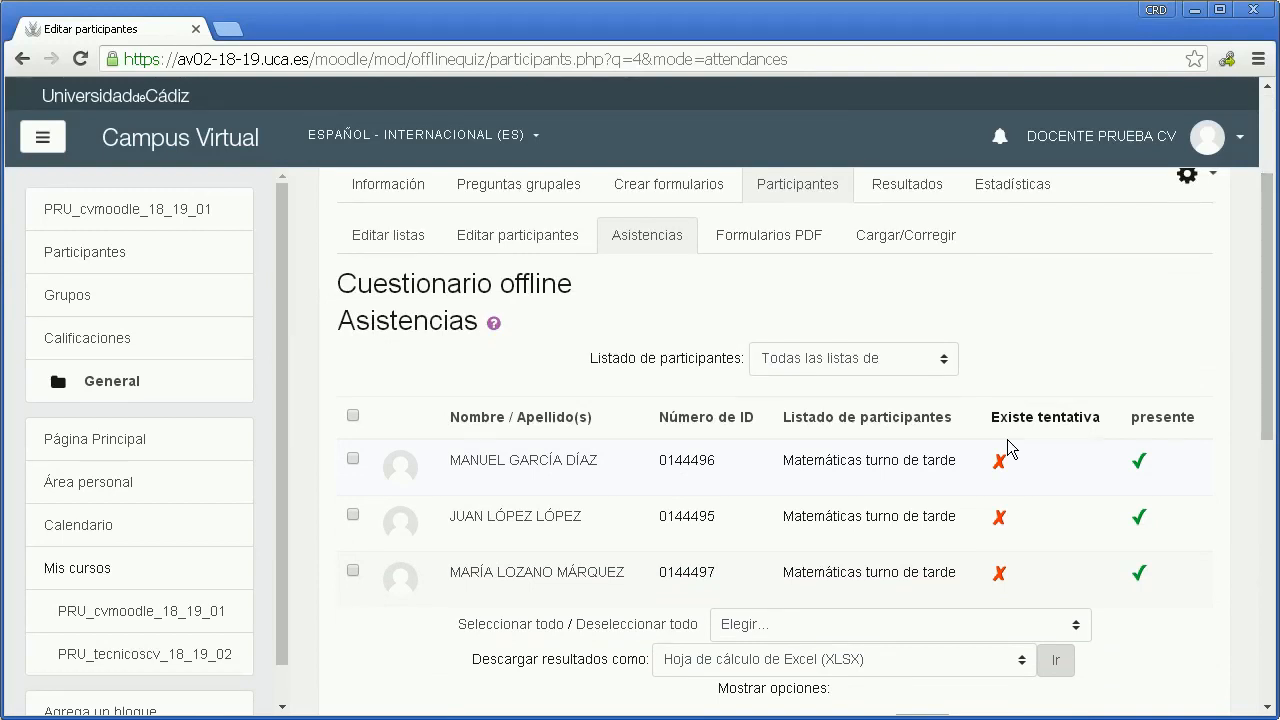
- Switch to the escaneo folder, open the first scanned answer form, examine its marked group, ID number and answers, and close it
key(alt+Tab)
click(175, 480)
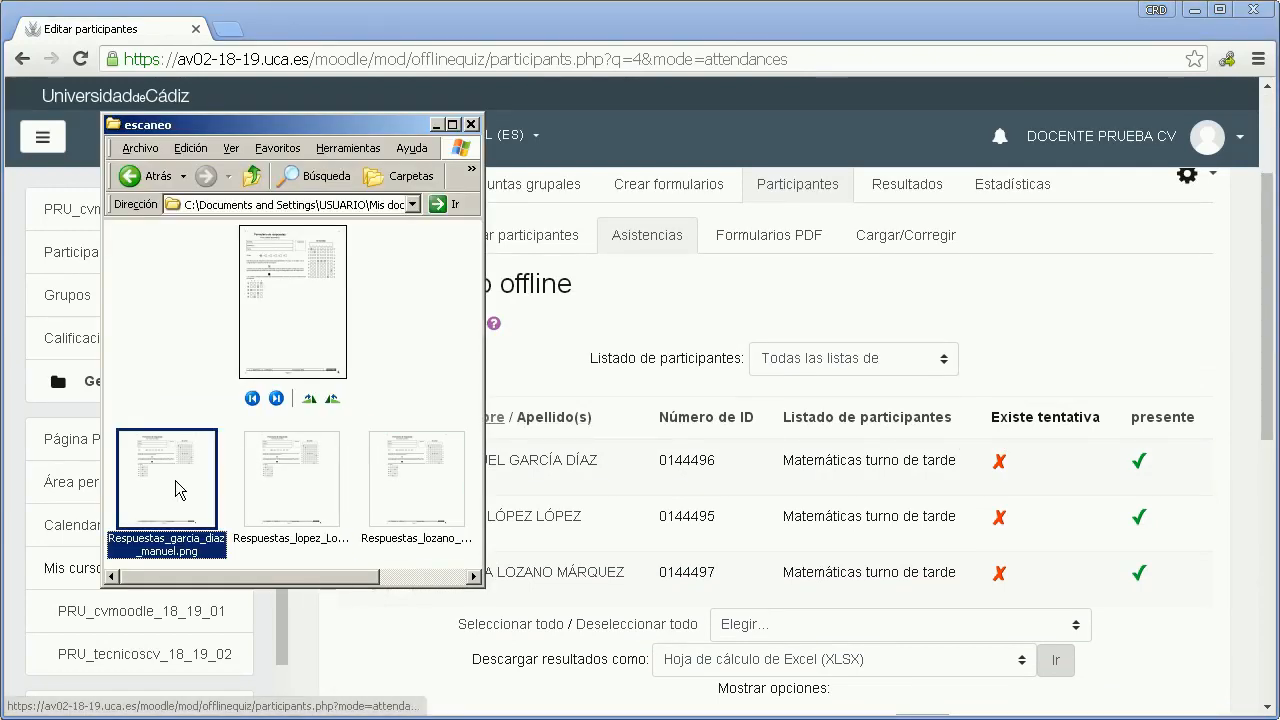
key(Right)
key(Right)
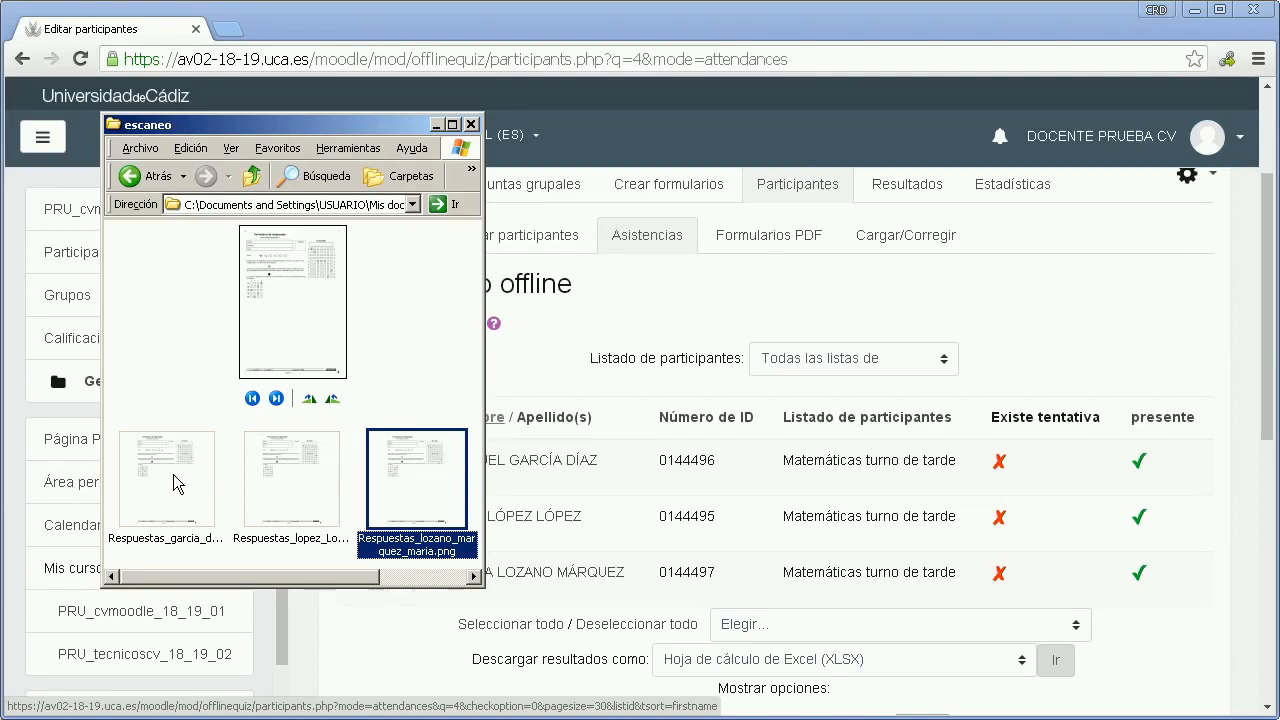
double_click(173, 475)
scroll(560, 379, up, 4)
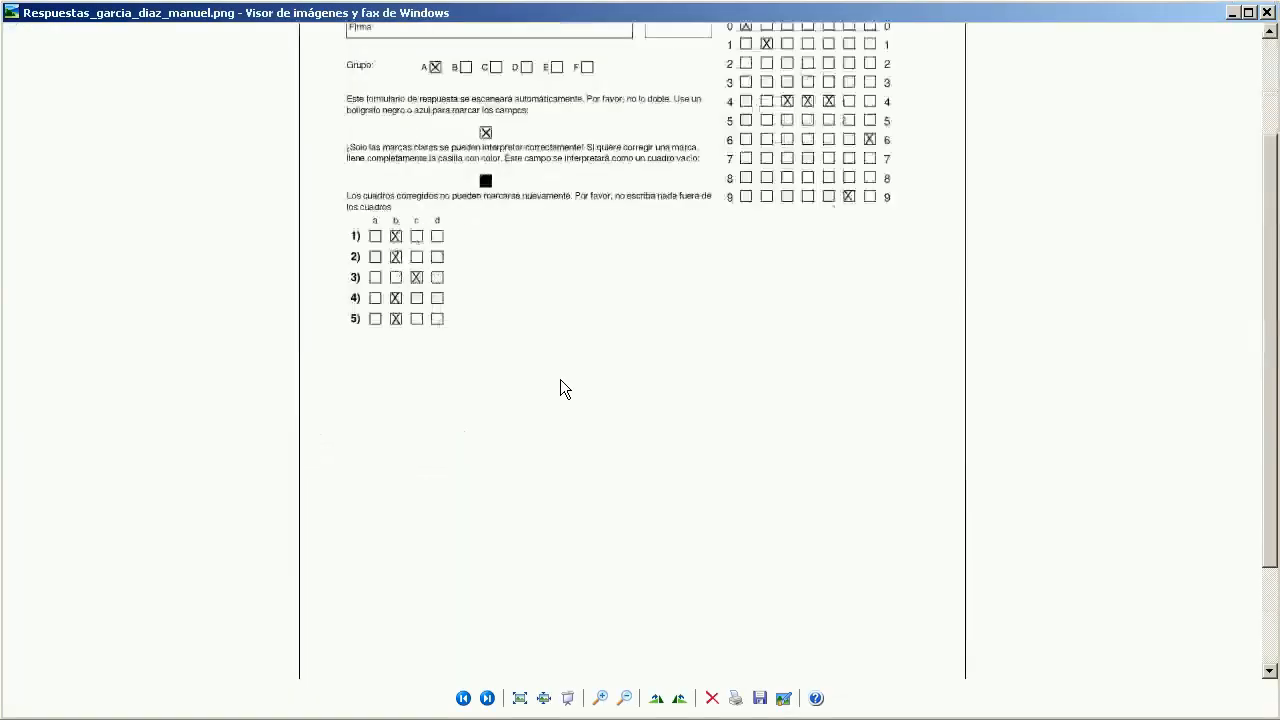
drag(1276, 300, 1276, 136)
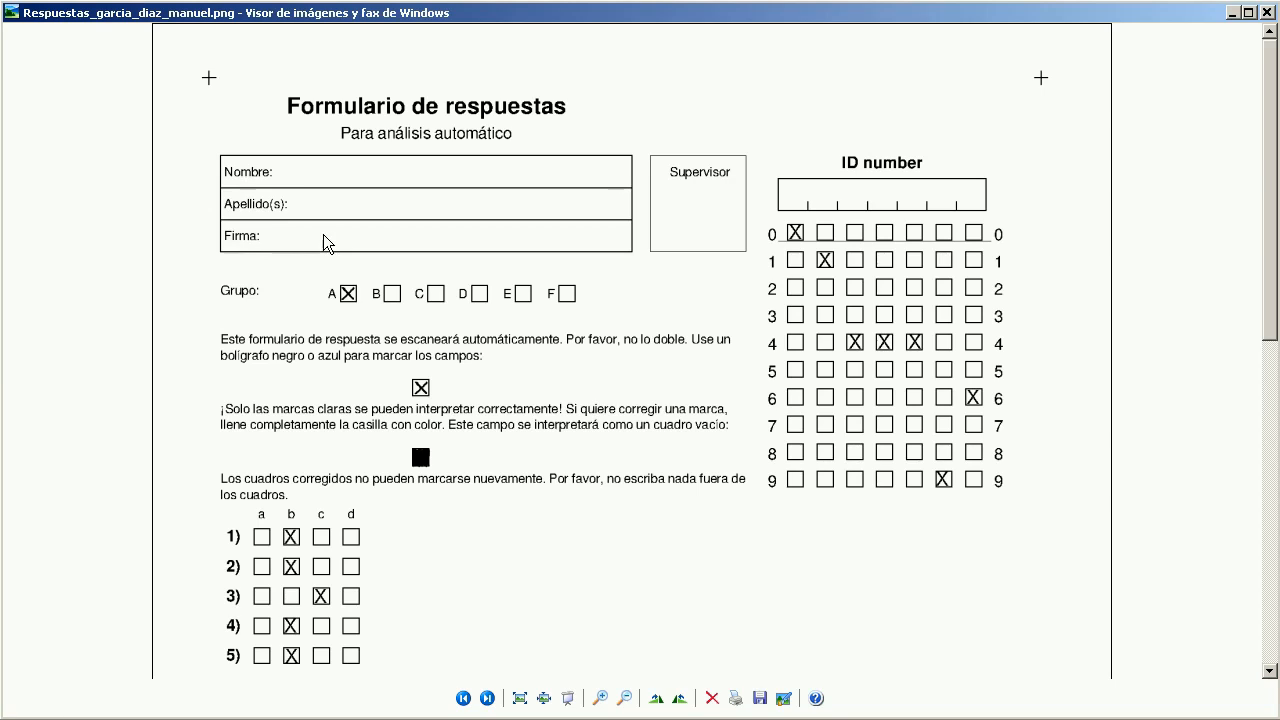
click(1269, 12)
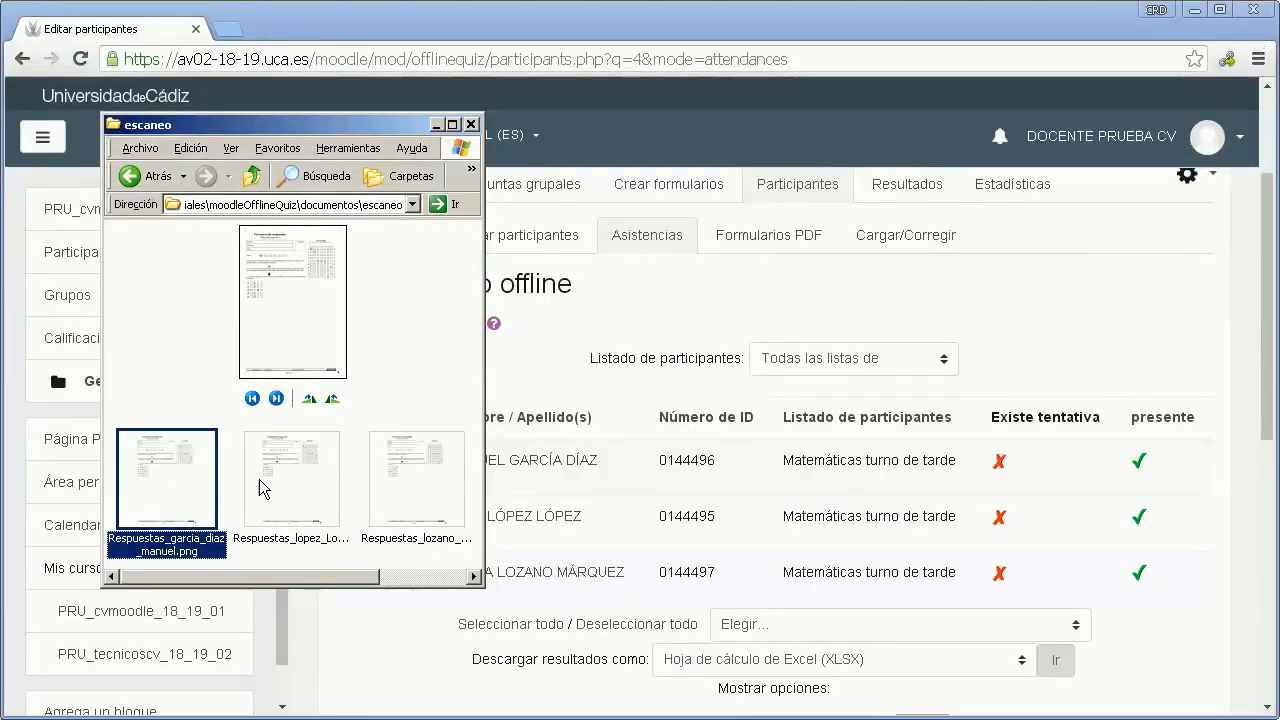
- Return to the Moodle page in the browser and open the answer form import page in the offline quiz's results
click(988, 325)
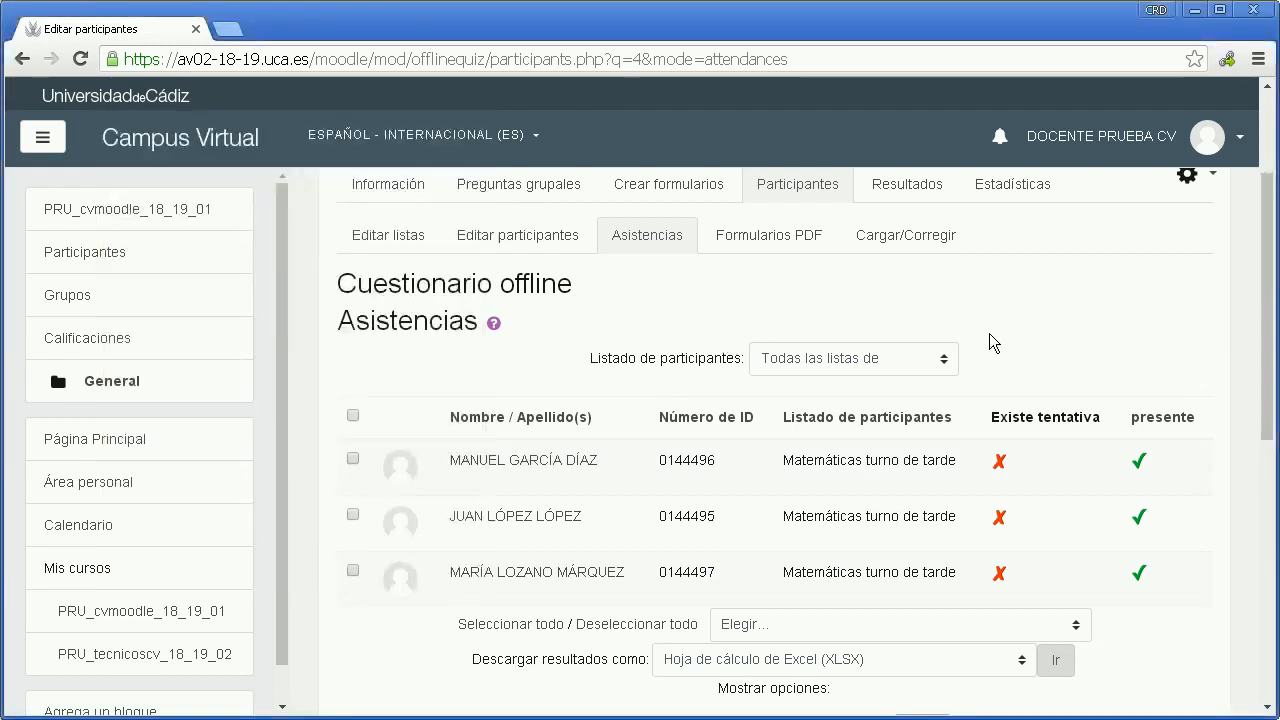
scroll(989, 333, up, 1)
scroll(989, 333, up, 1)
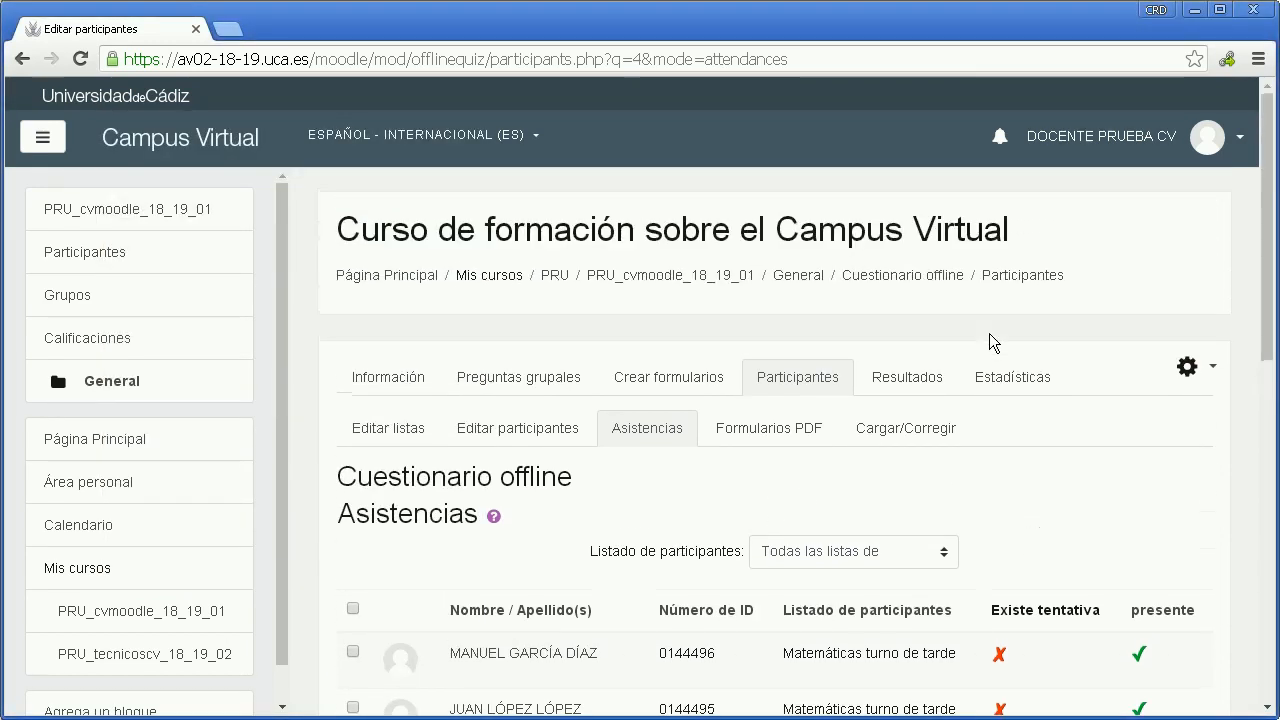
click(912, 381)
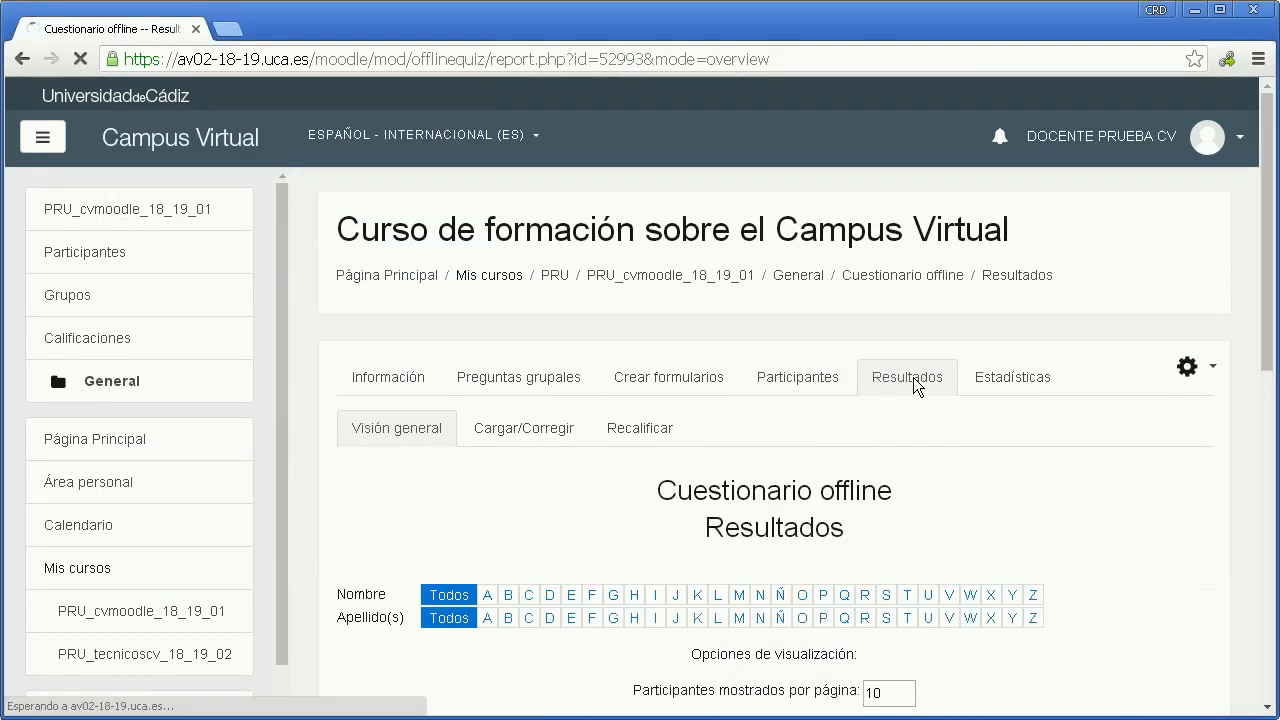
click(518, 436)
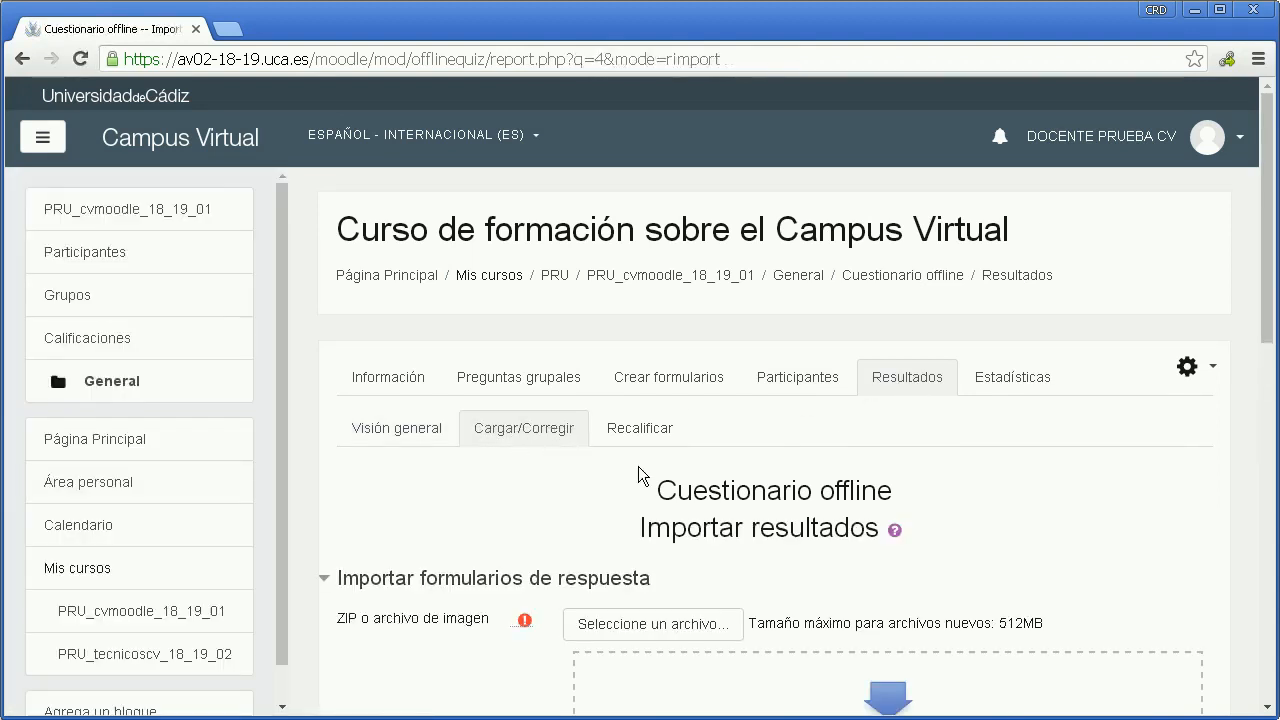
- Upload escaneo.zip from the escaneo folder as the answer forms file, import it and continue past the confirmation
scroll(638, 466, down, 2)
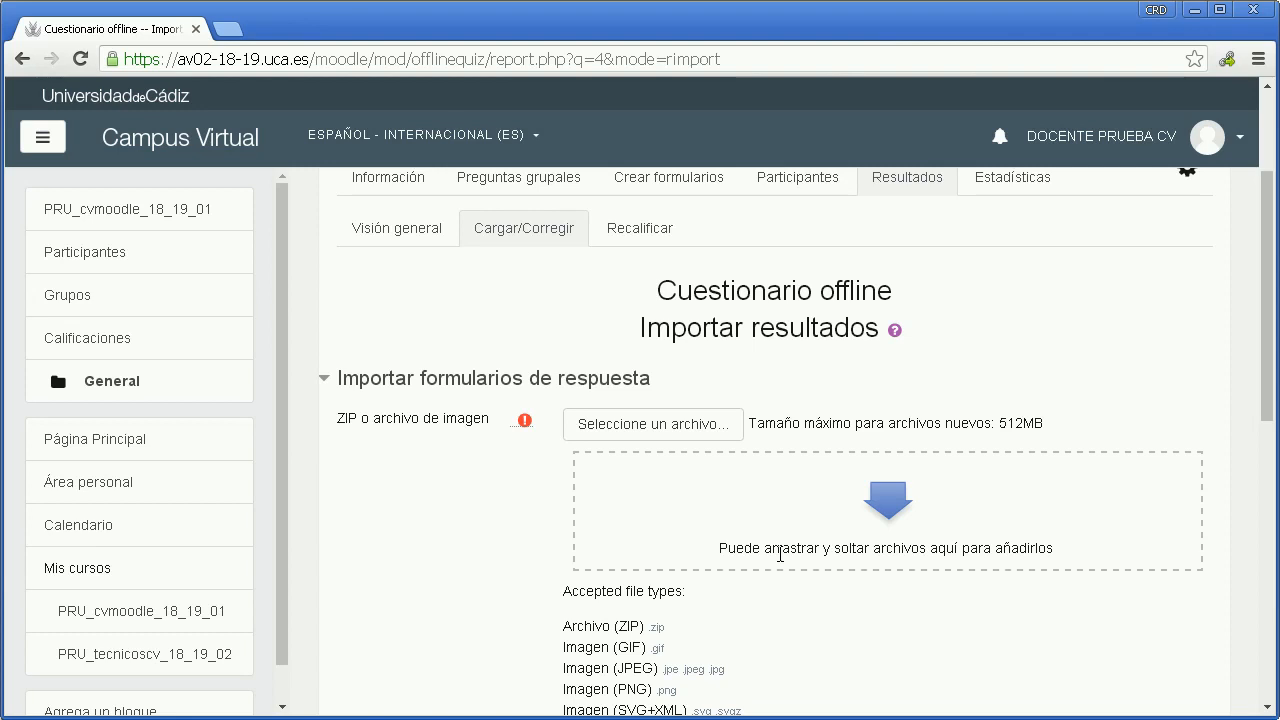
key(alt+Tab)
click(349, 577)
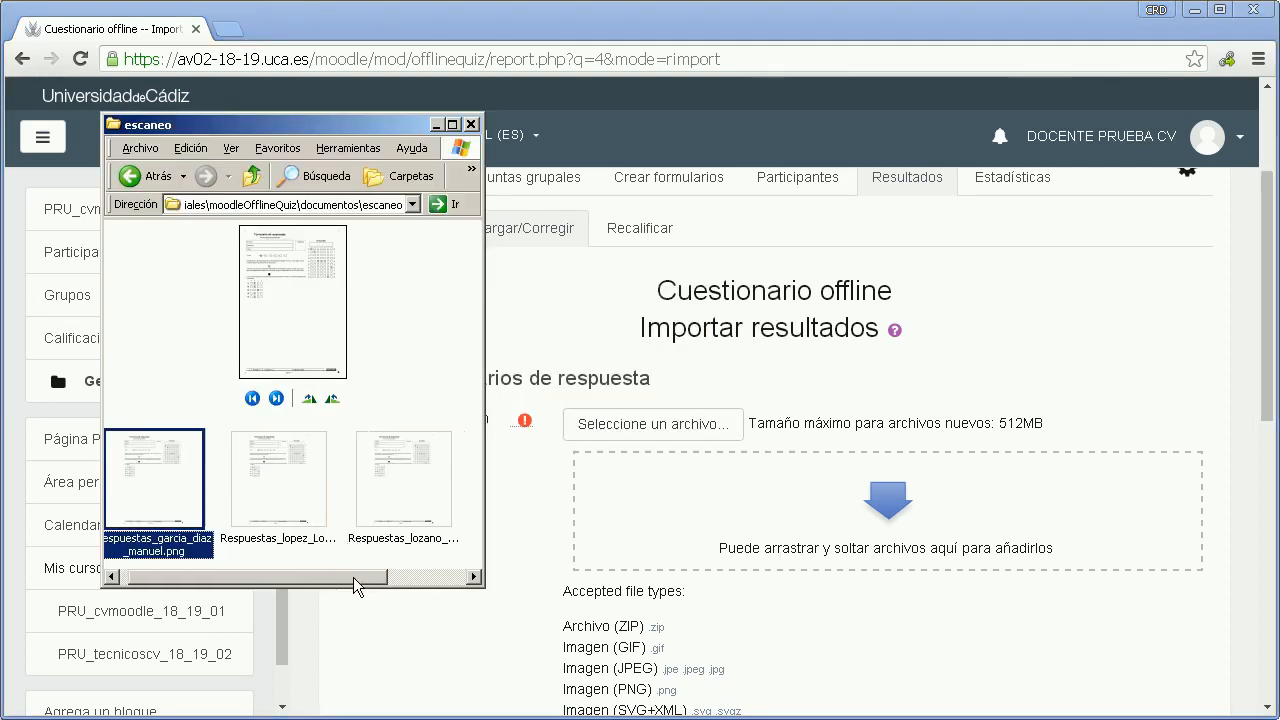
drag(349, 577, 440, 583)
click(414, 499)
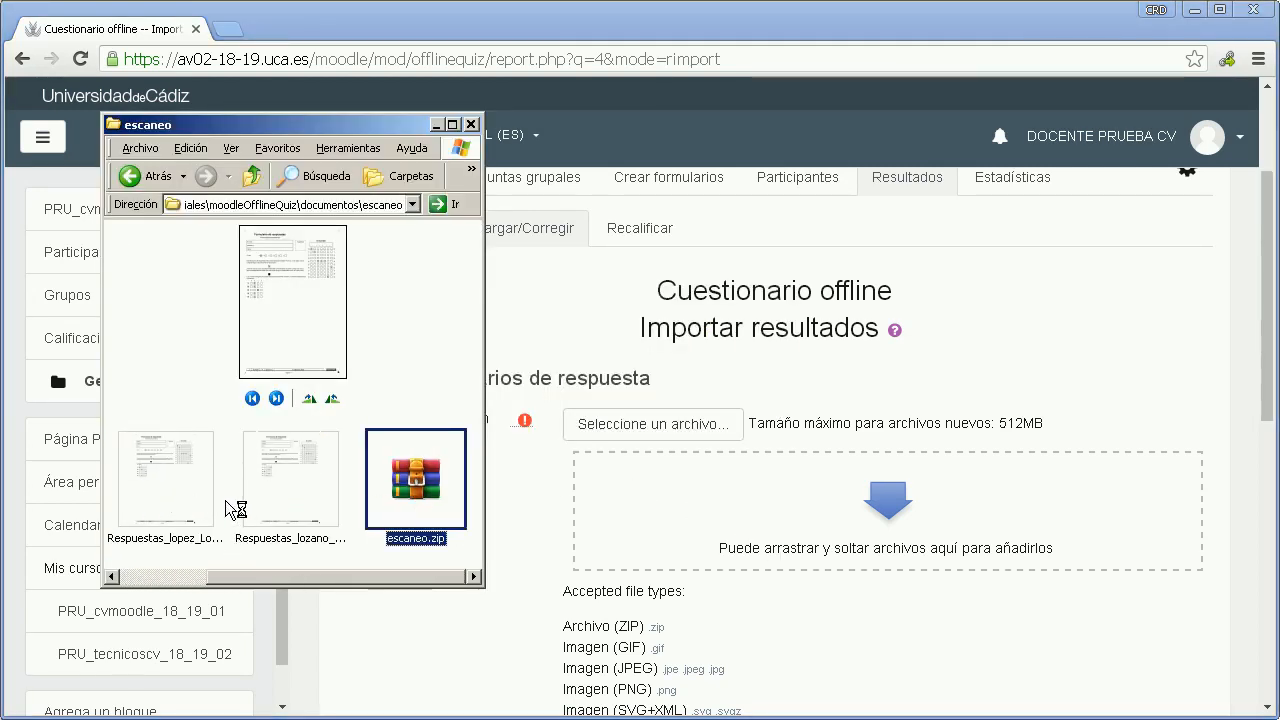
drag(404, 492, 729, 527)
scroll(496, 422, down, 1)
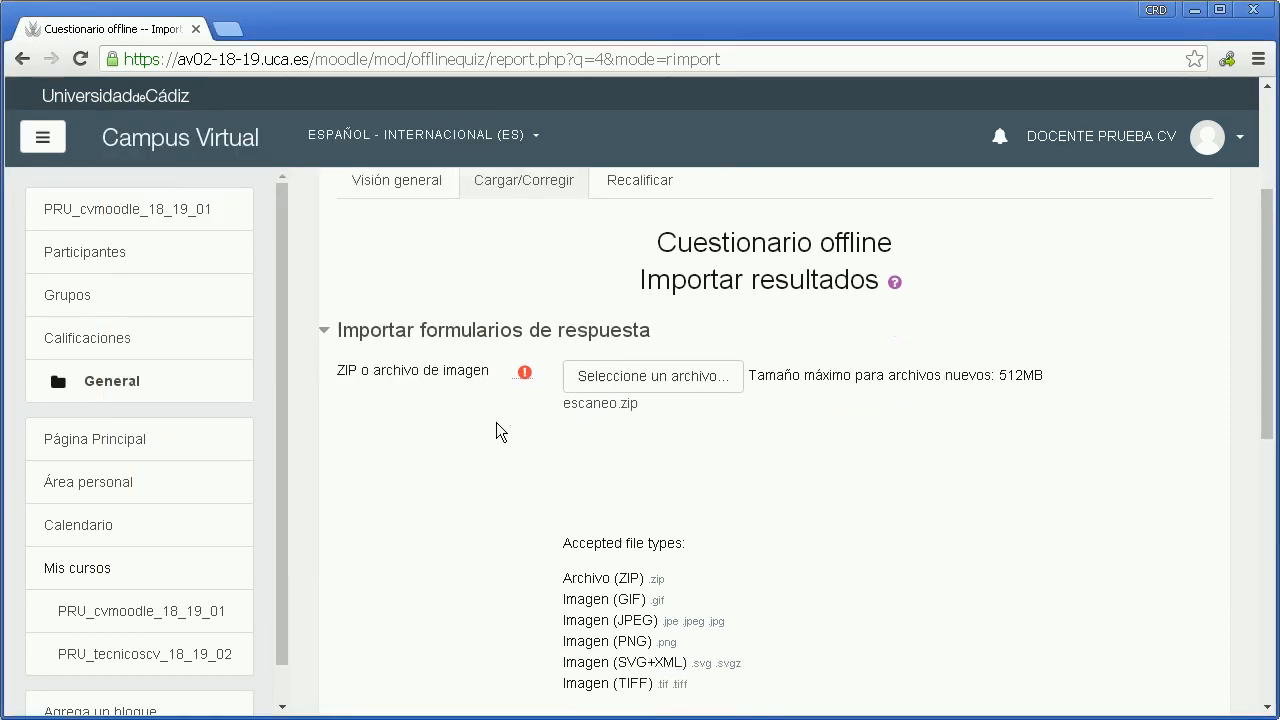
scroll(496, 422, down, 3)
click(589, 488)
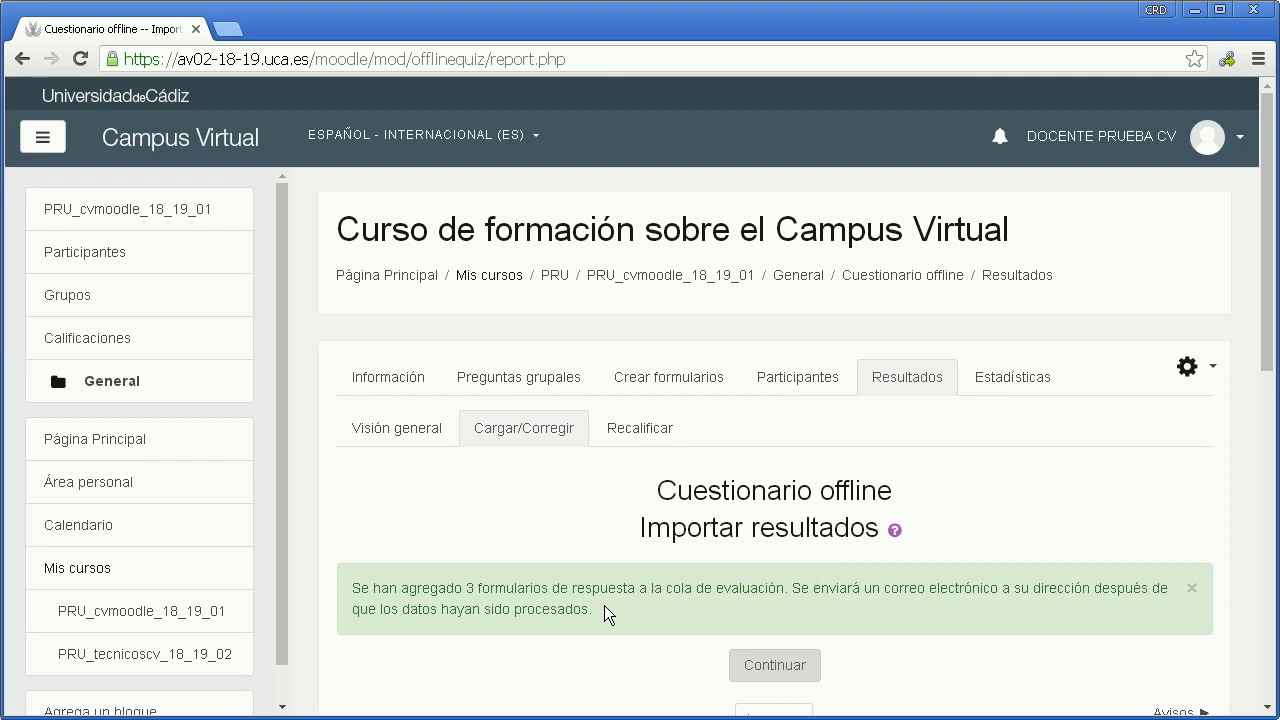
click(767, 666)
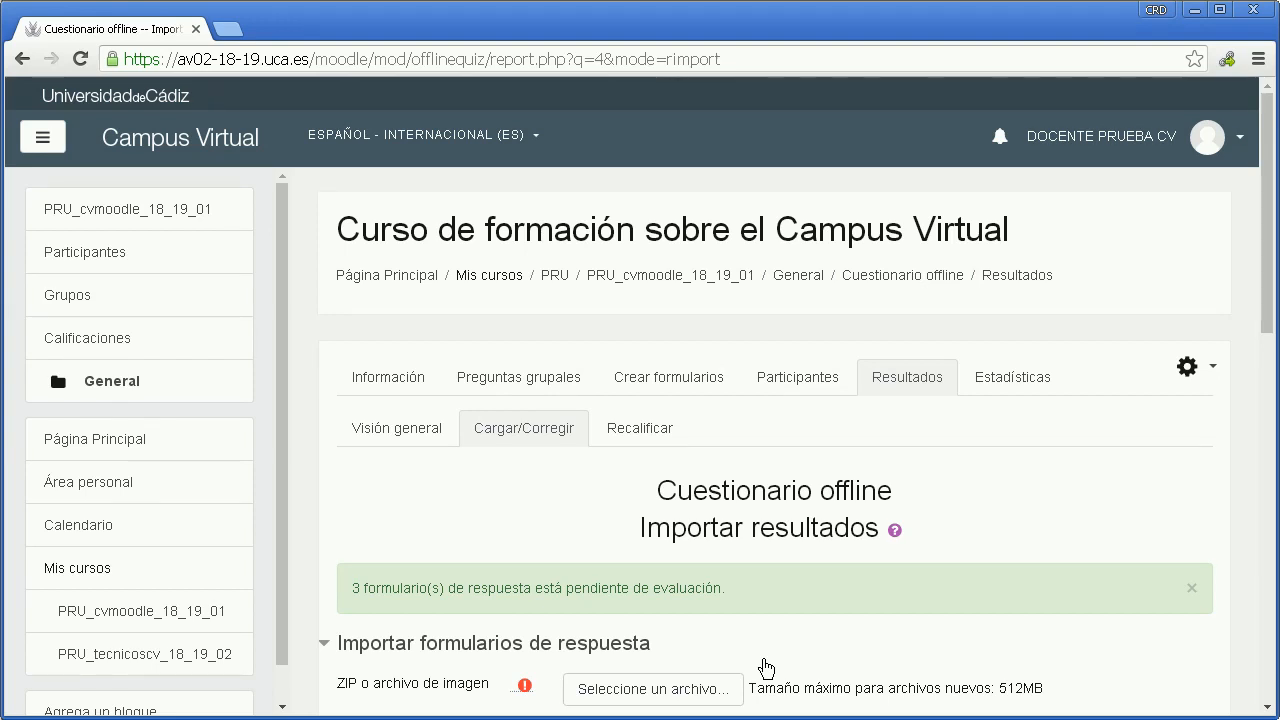
- Review the results overview for each participant's import date, group, grade and presence
click(373, 430)
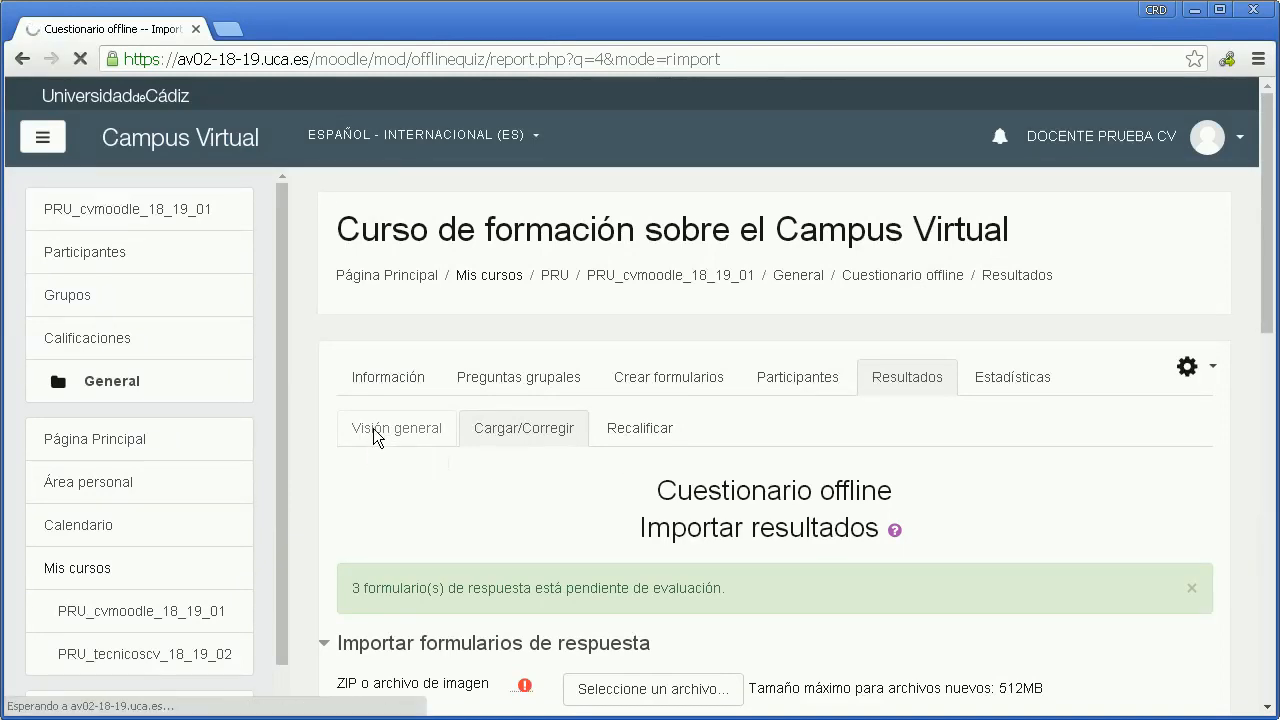
scroll(373, 428, down, 3)
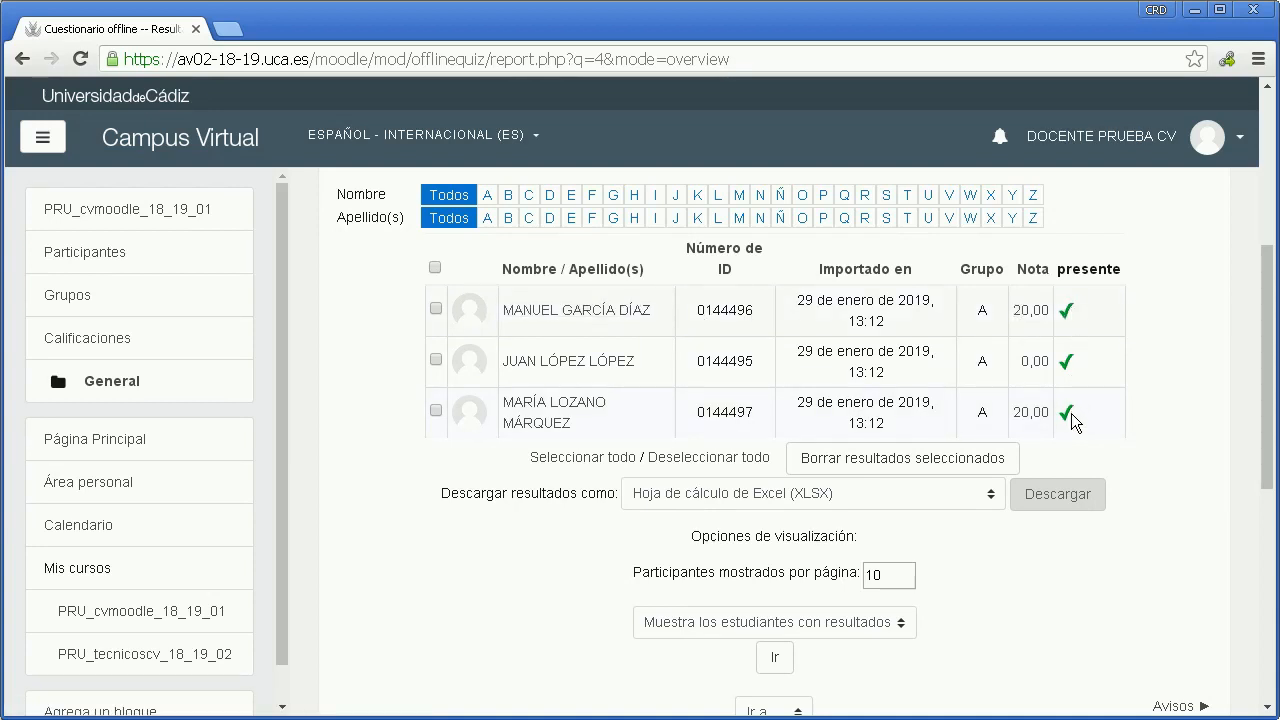
scroll(1071, 413, up, 3)
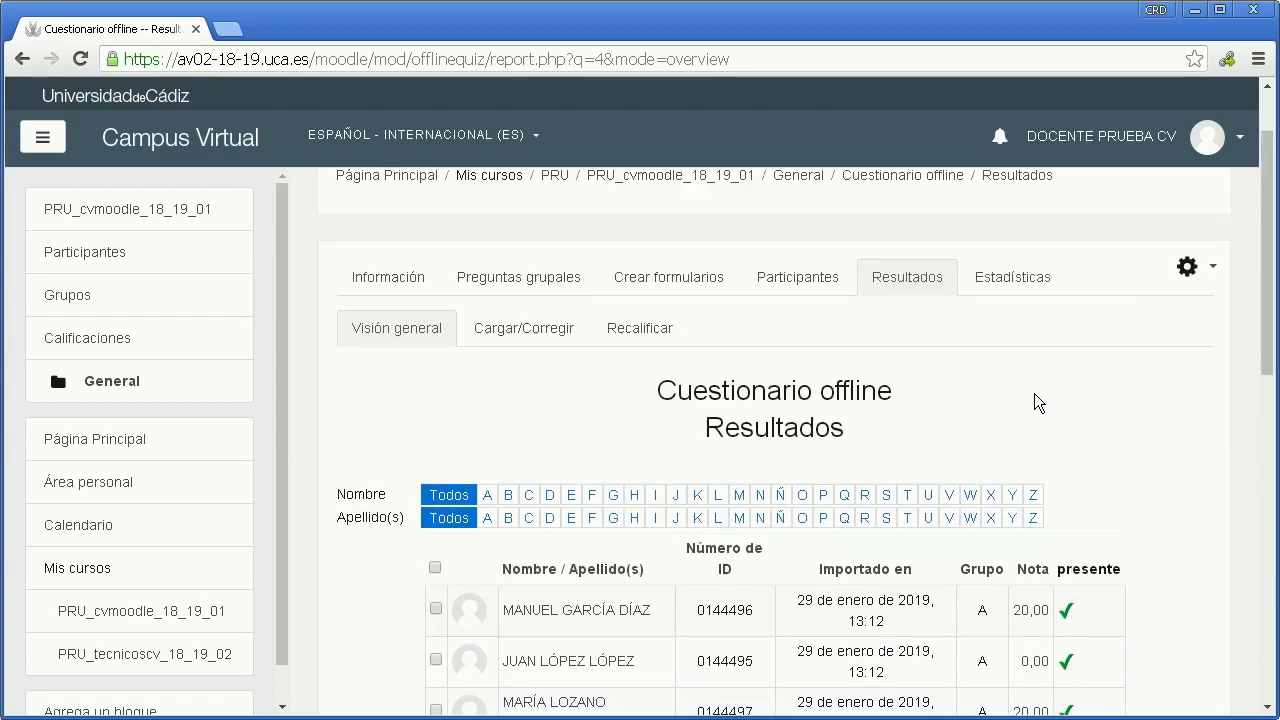
- Check the participants' attendance list for whether each one has an attempt and is present
click(778, 285)
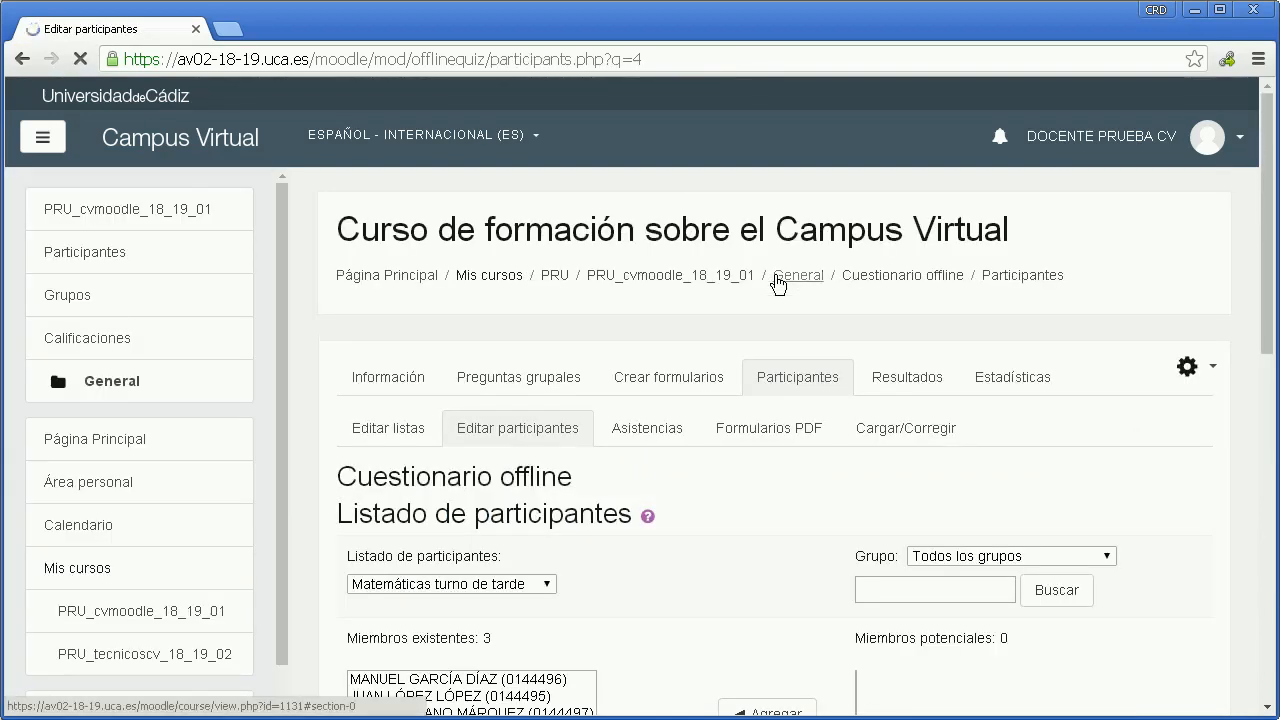
click(650, 443)
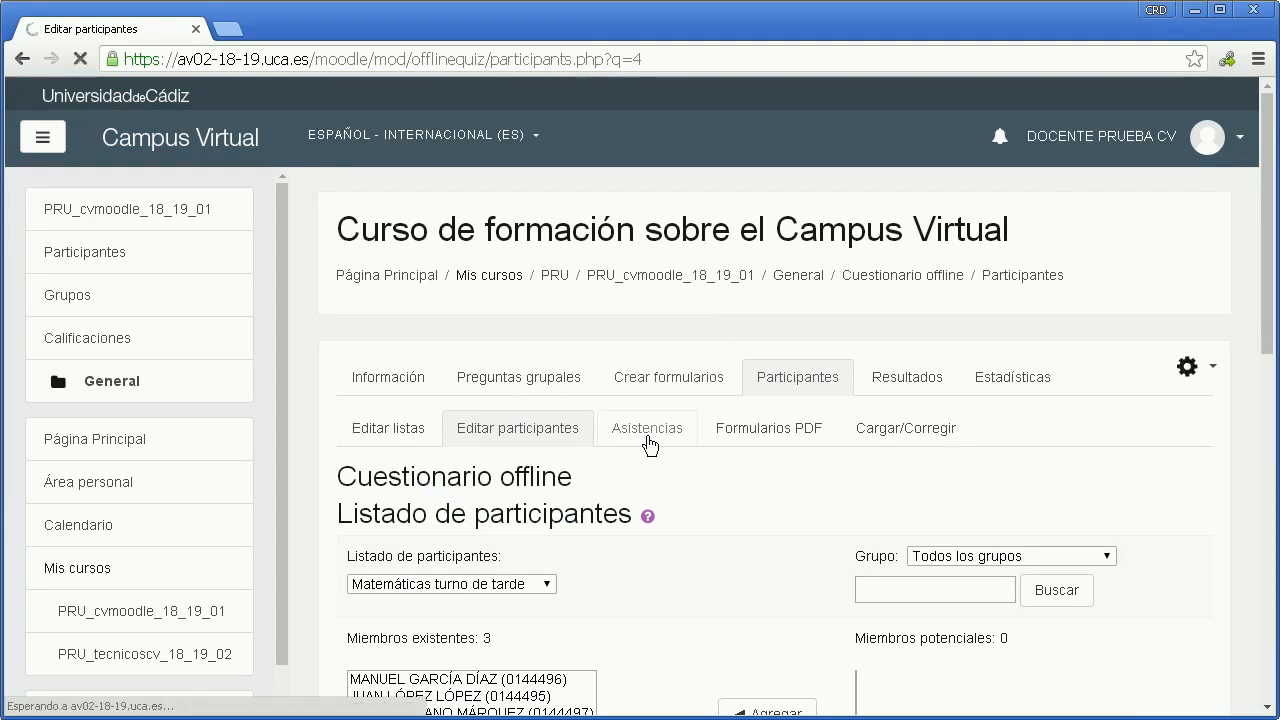
scroll(647, 436, down, 3)
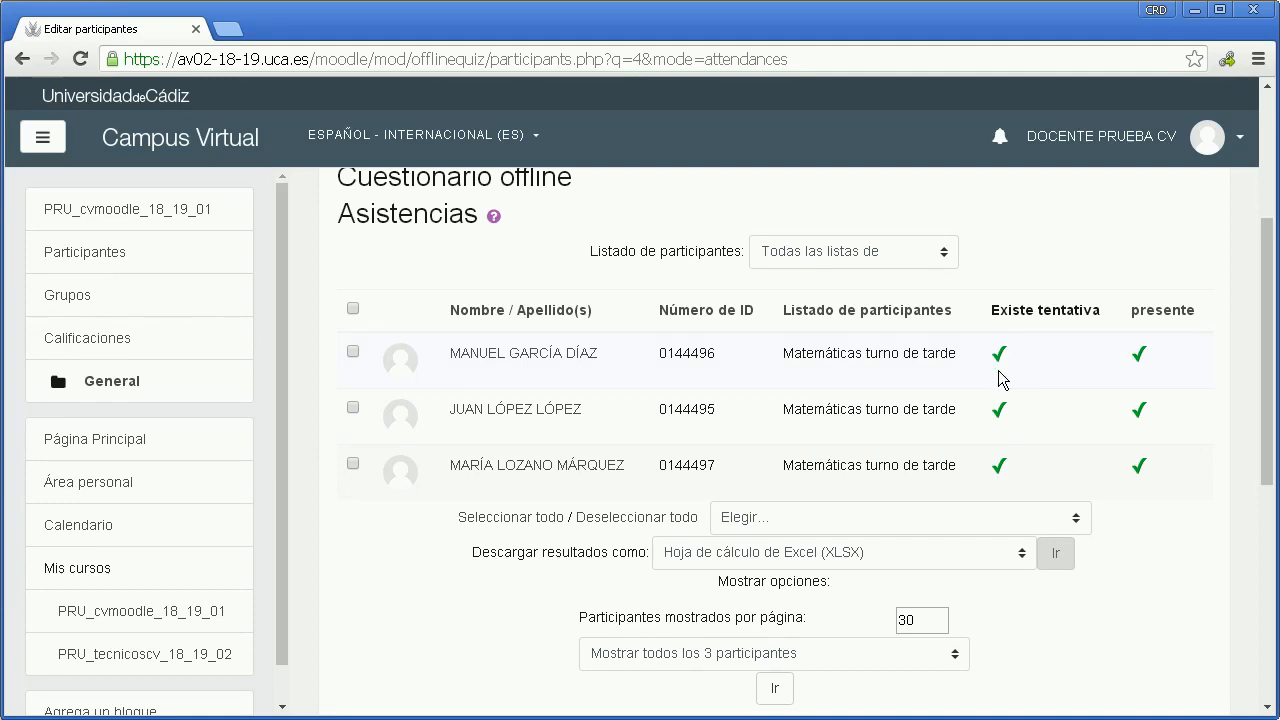
scroll(998, 372, up, 3)
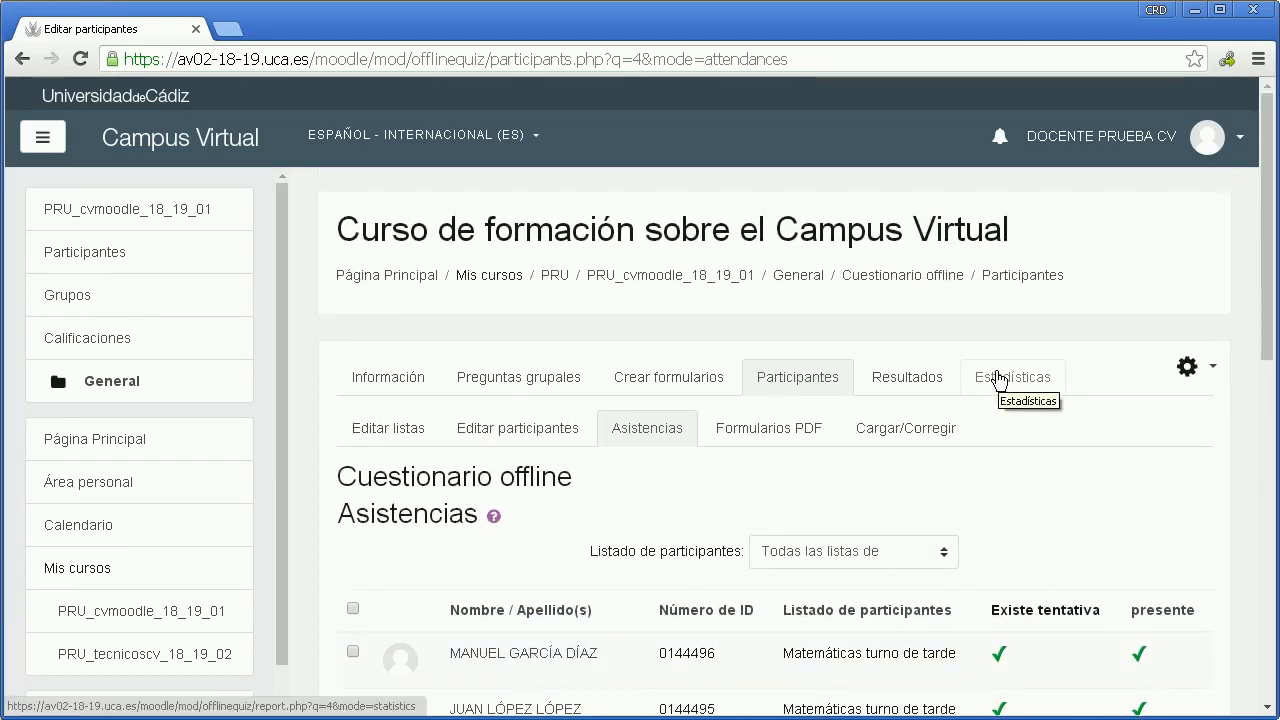
- Examine the quiz's general statistics for all groups, from the number of graded results to the standard error
click(1000, 378)
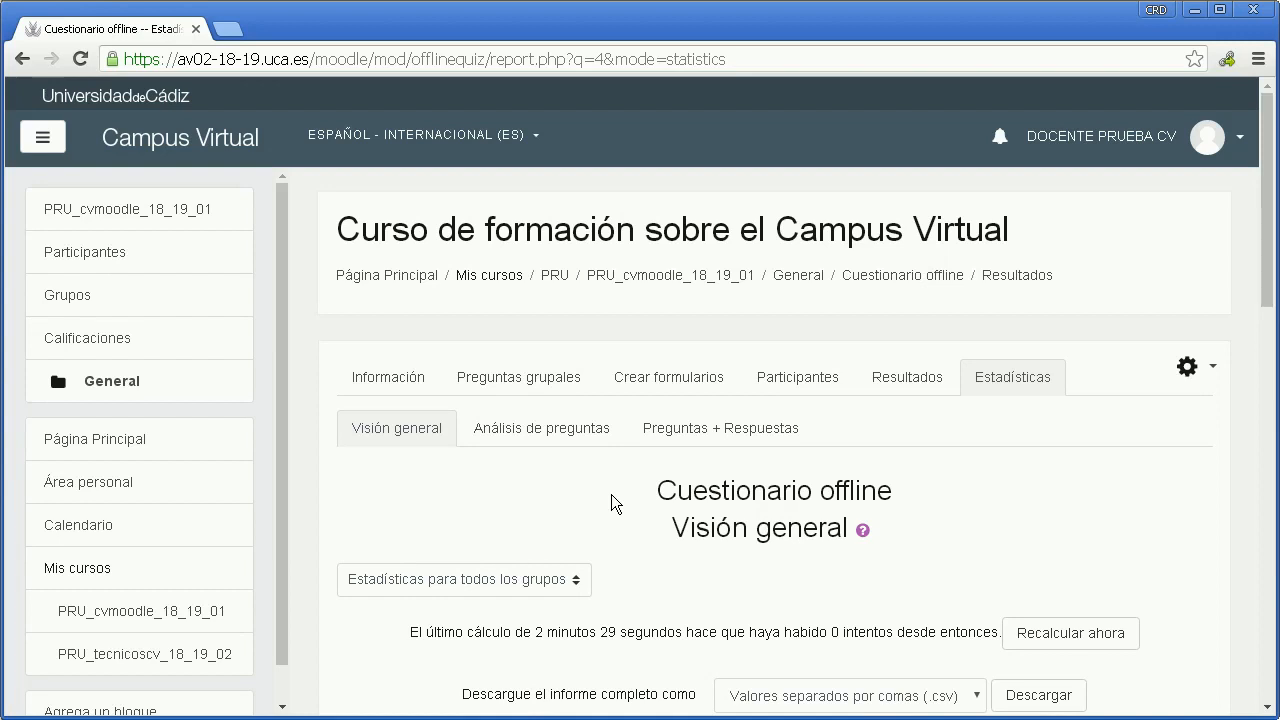
scroll(611, 494, down, 1)
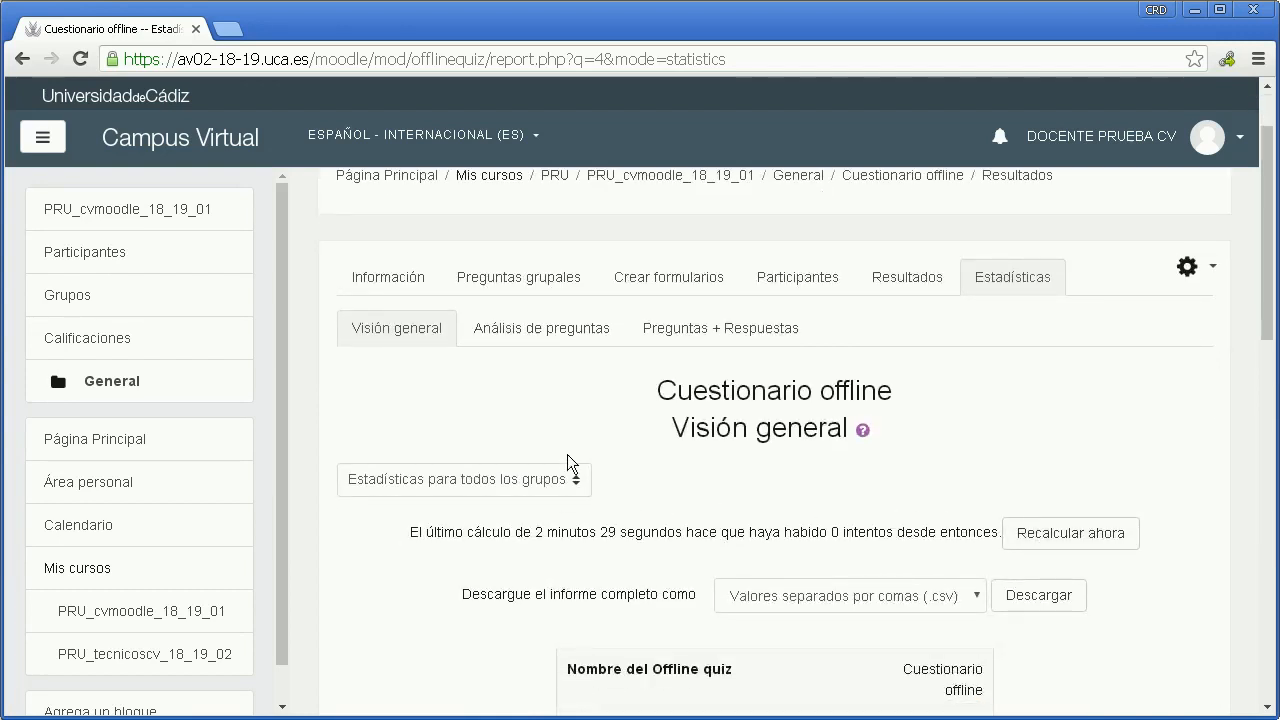
scroll(630, 426, down, 5)
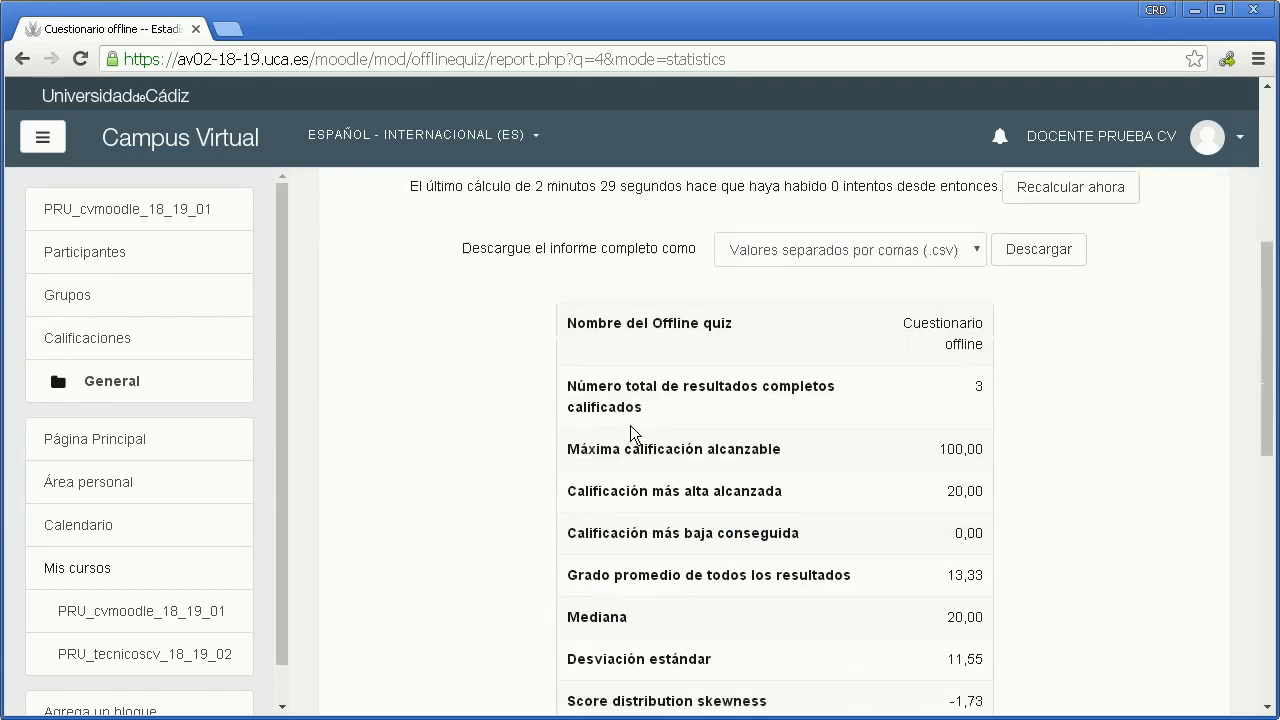
scroll(630, 425, down, 1)
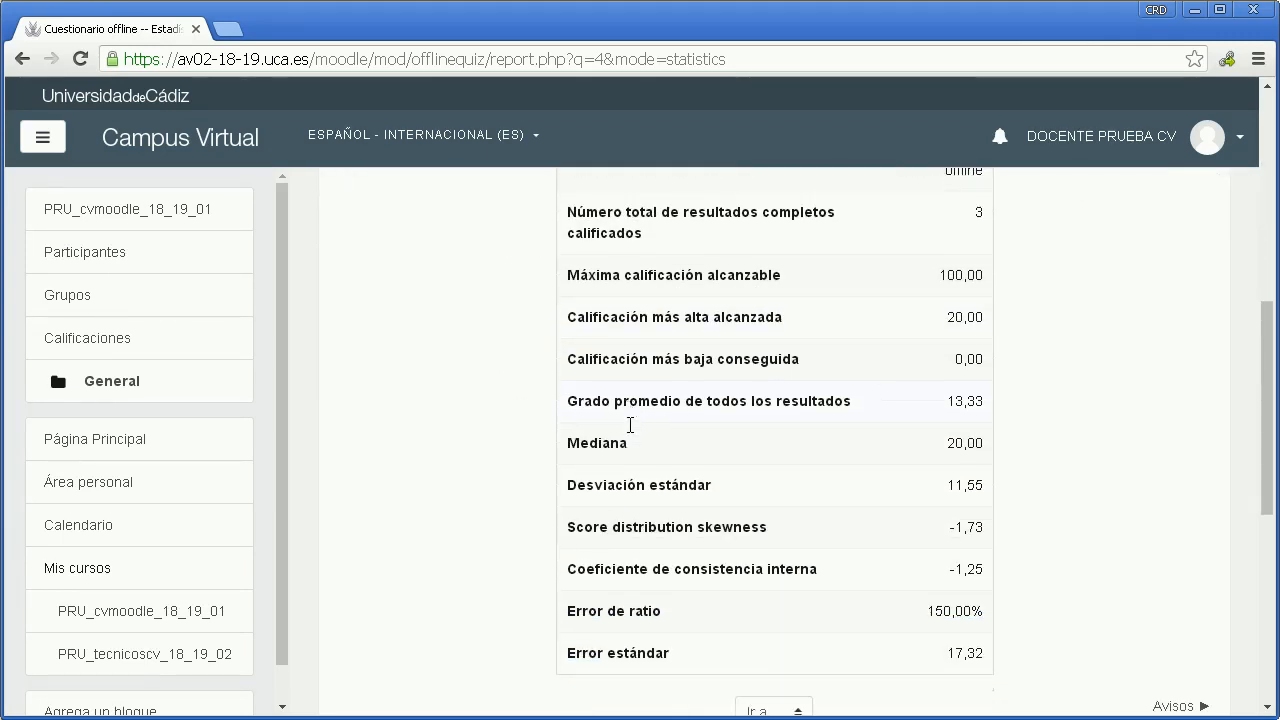
scroll(630, 425, up, 7)
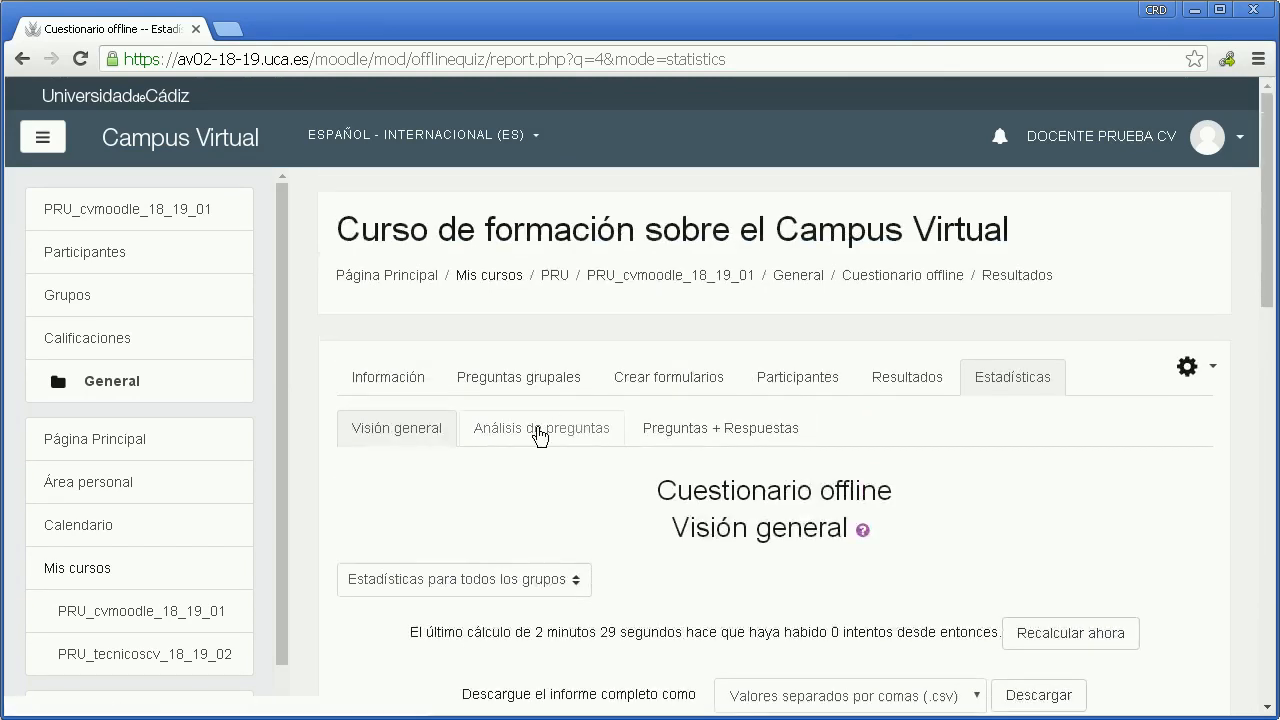
- Examine the question analysis statistics for each question's attempts, facility index, standard deviation, weights and discrimination index
click(537, 432)
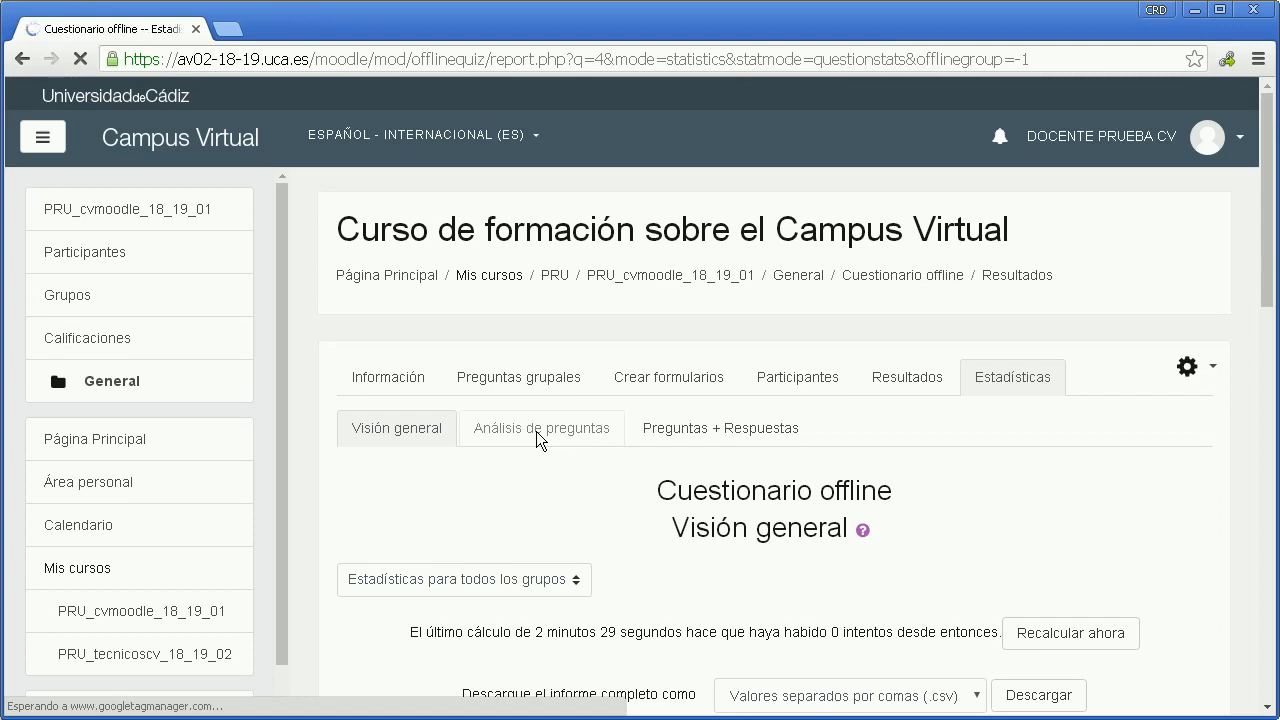
scroll(536, 431, down, 4)
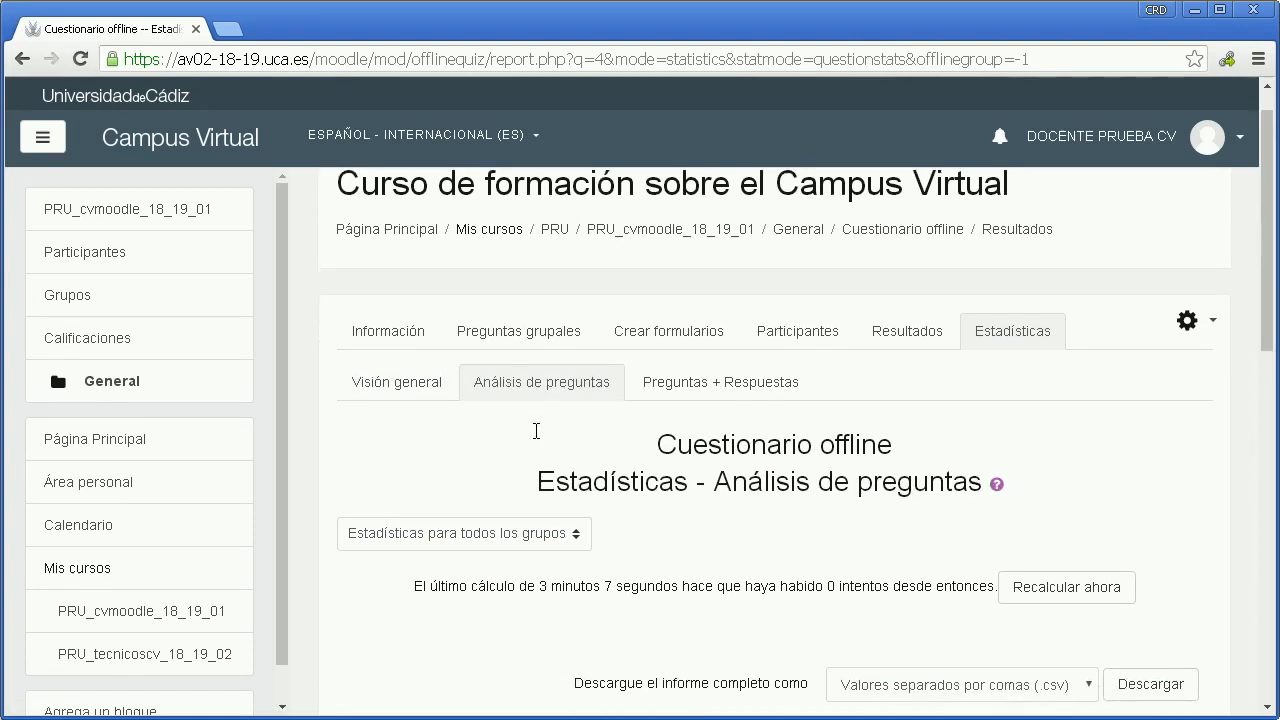
scroll(536, 443, down, 1)
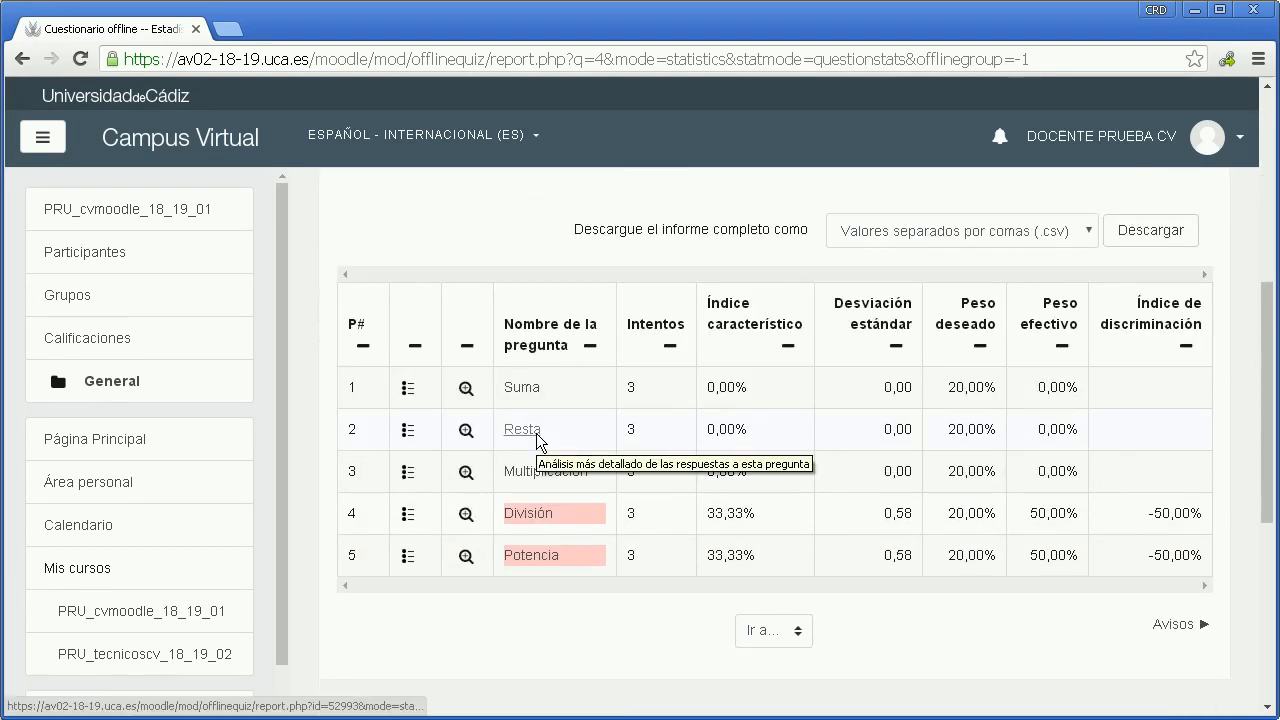
scroll(537, 441, up, 1)
scroll(537, 441, up, 1)
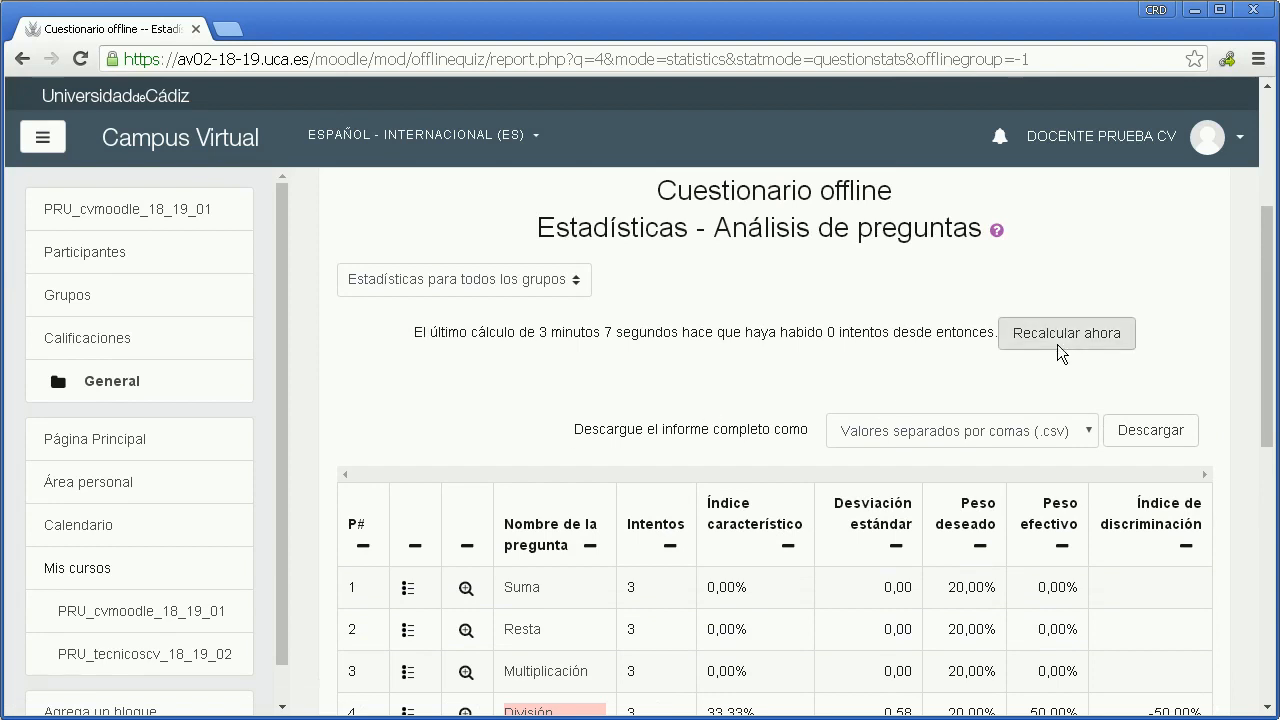
scroll(662, 393, up, 1)
scroll(715, 251, up, 1)
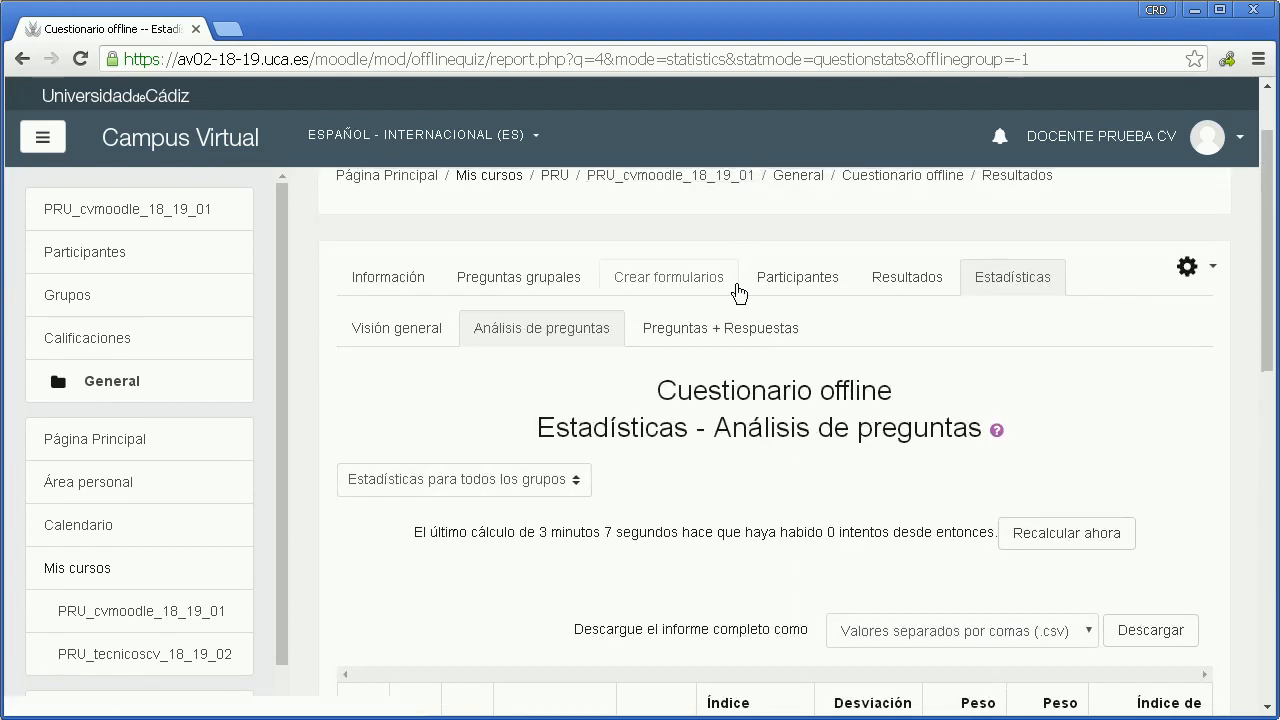
- Examine the combined question and answer statistics for each answer's partial credit, count and frequency across all five questions
click(735, 325)
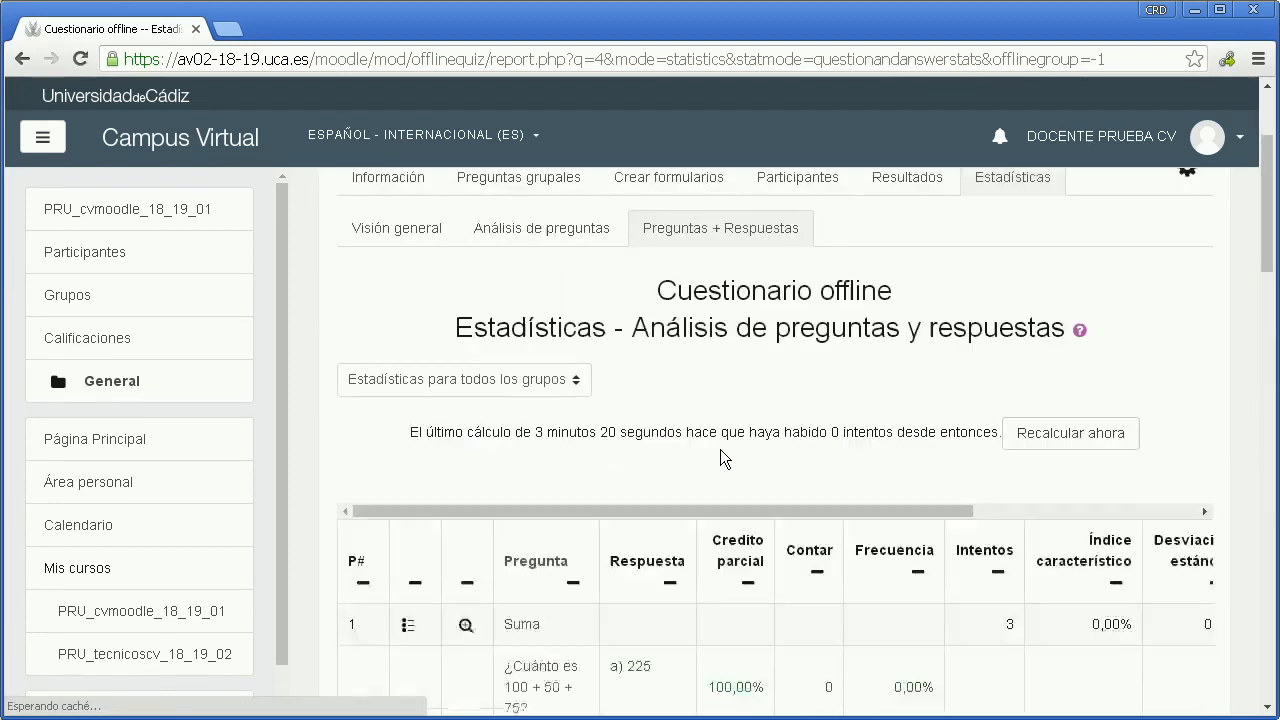
scroll(720, 449, down, 6)
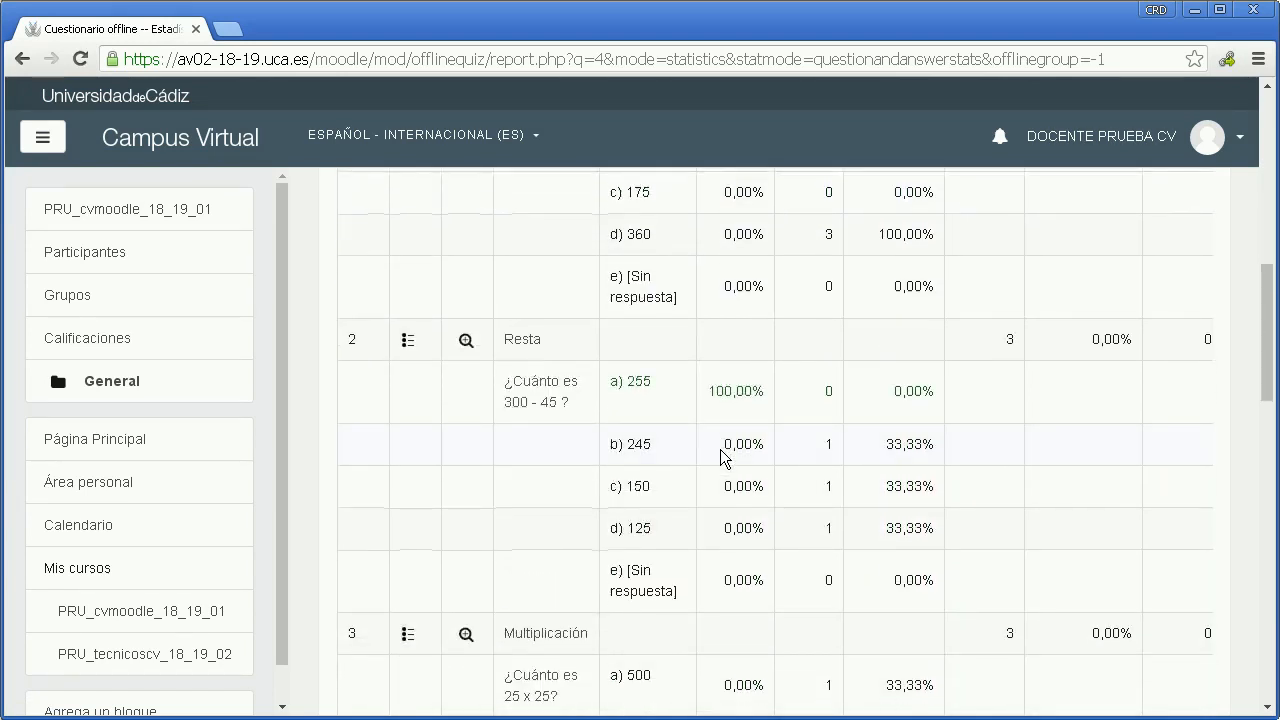
scroll(722, 456, down, 4)
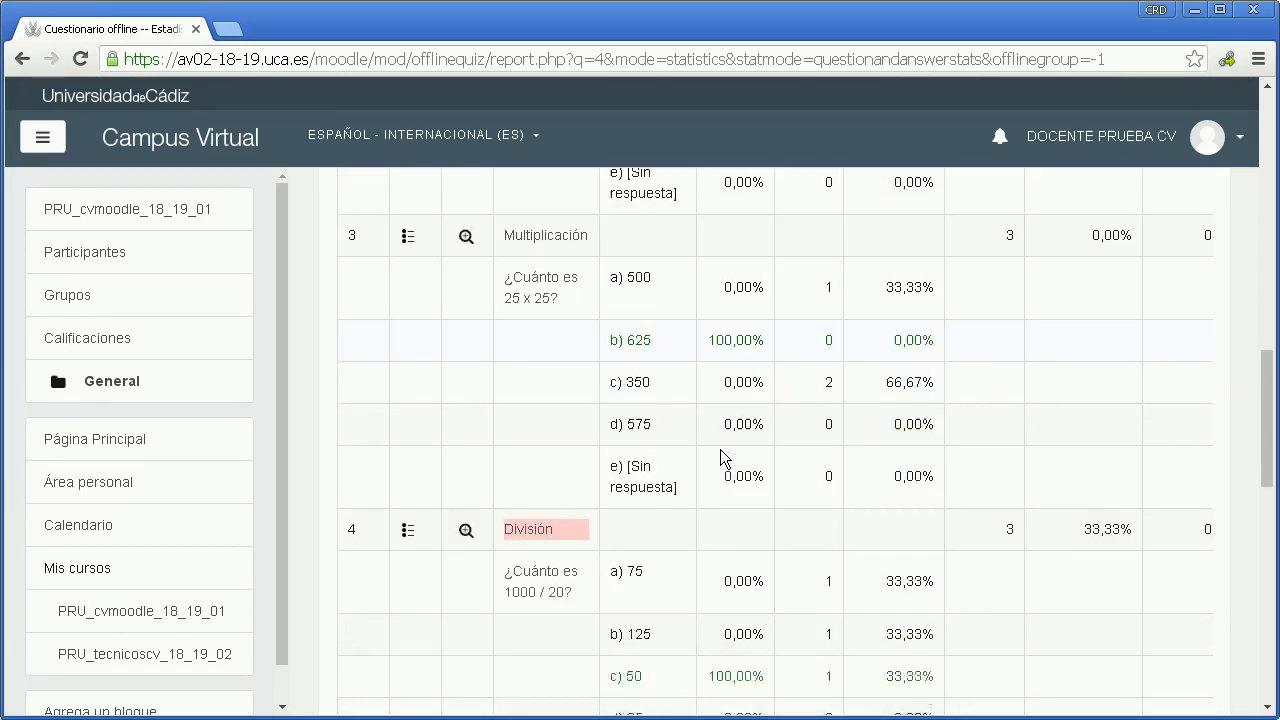
scroll(720, 449, down, 7)
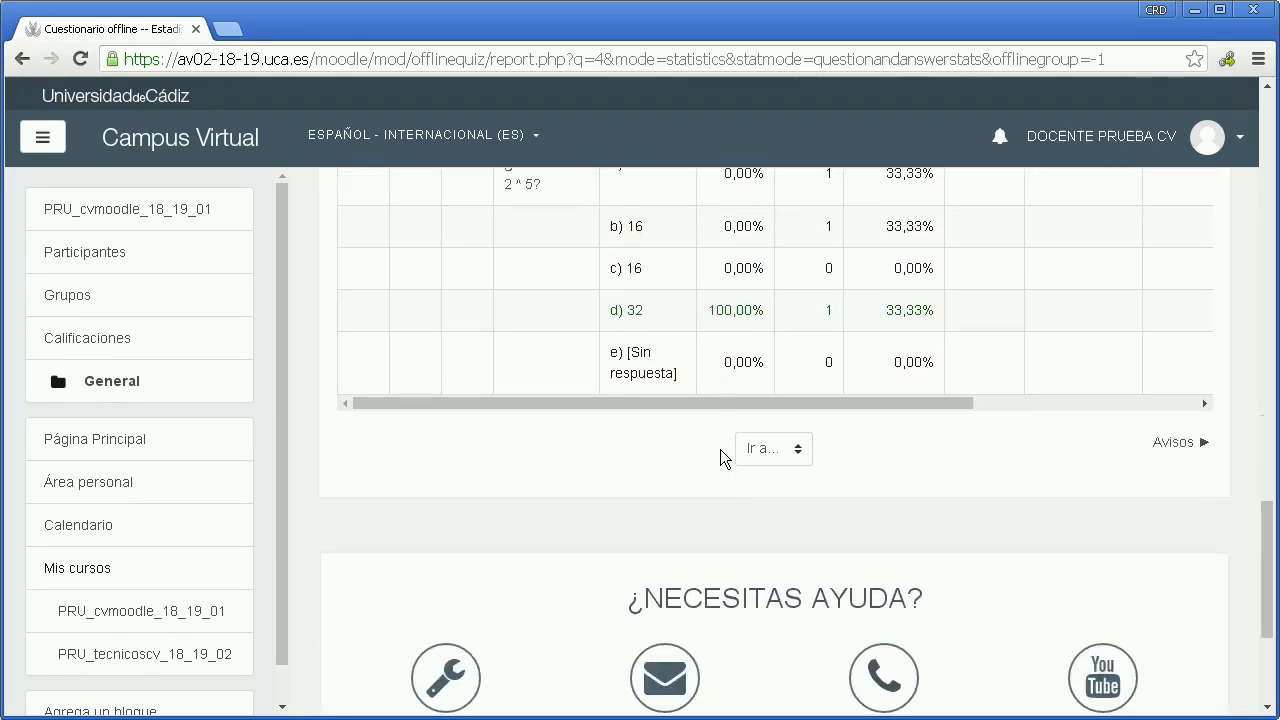
scroll(720, 449, up, 18)
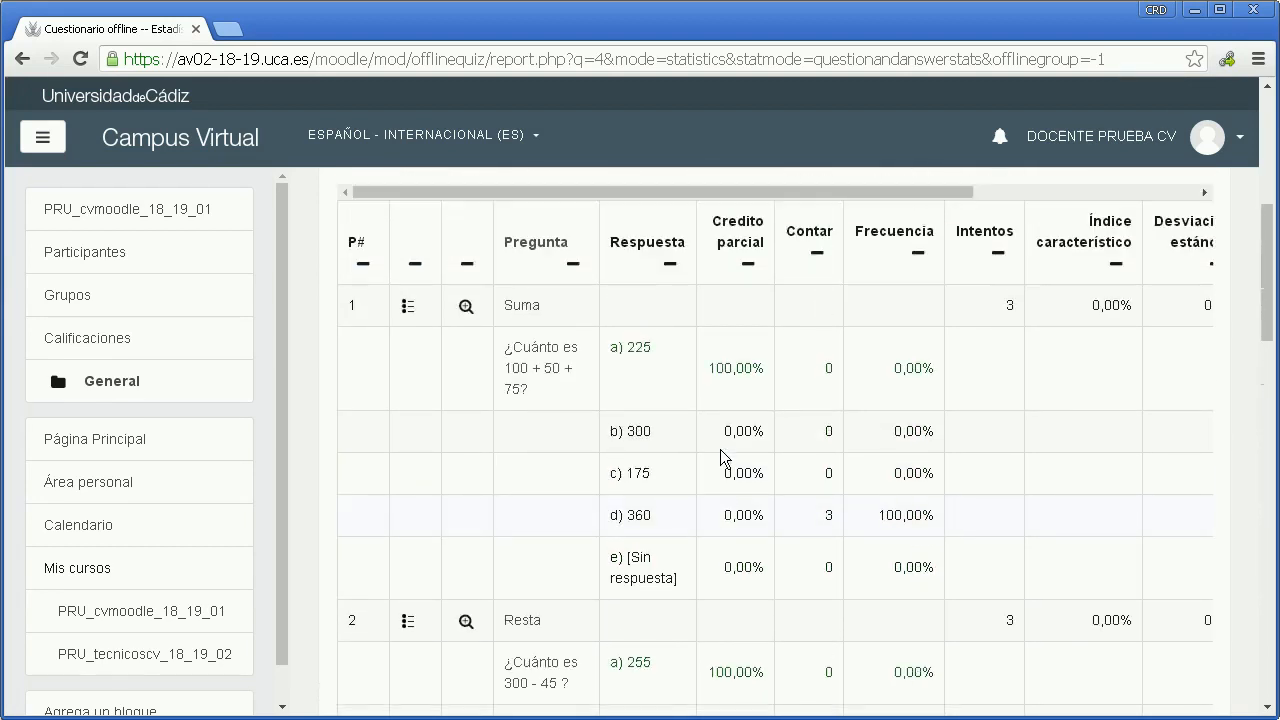
scroll(720, 449, up, 5)
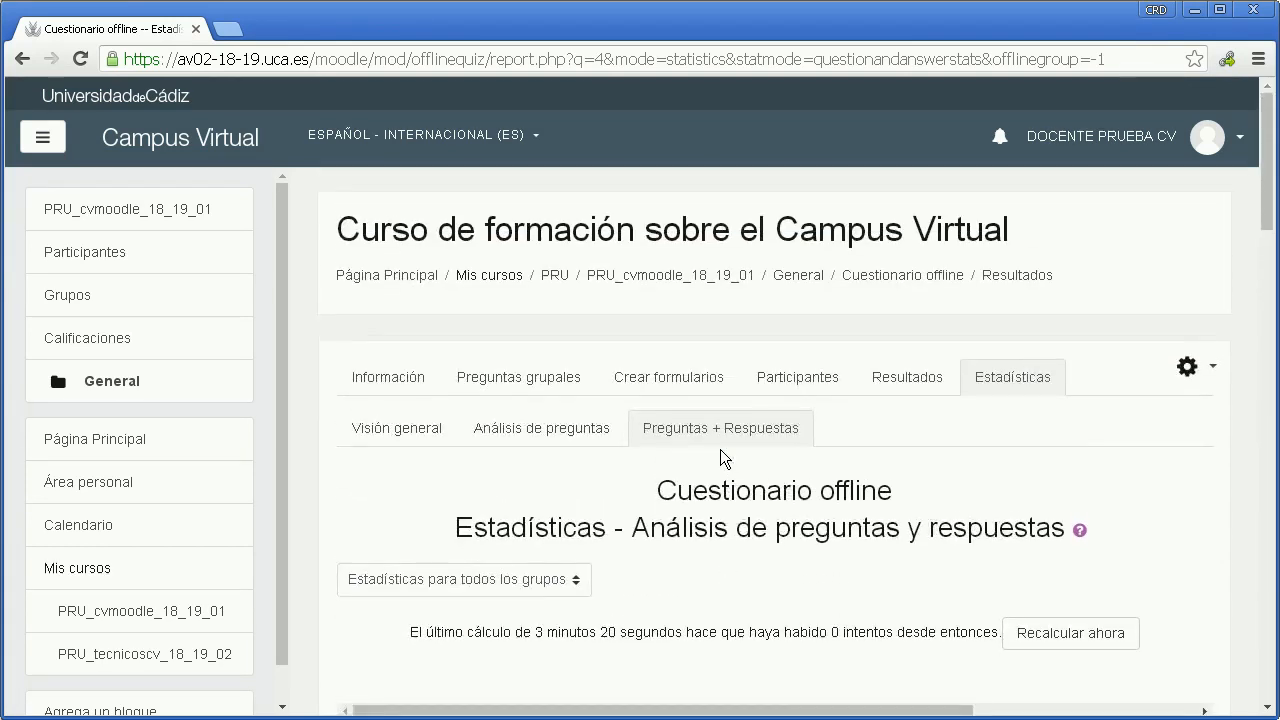